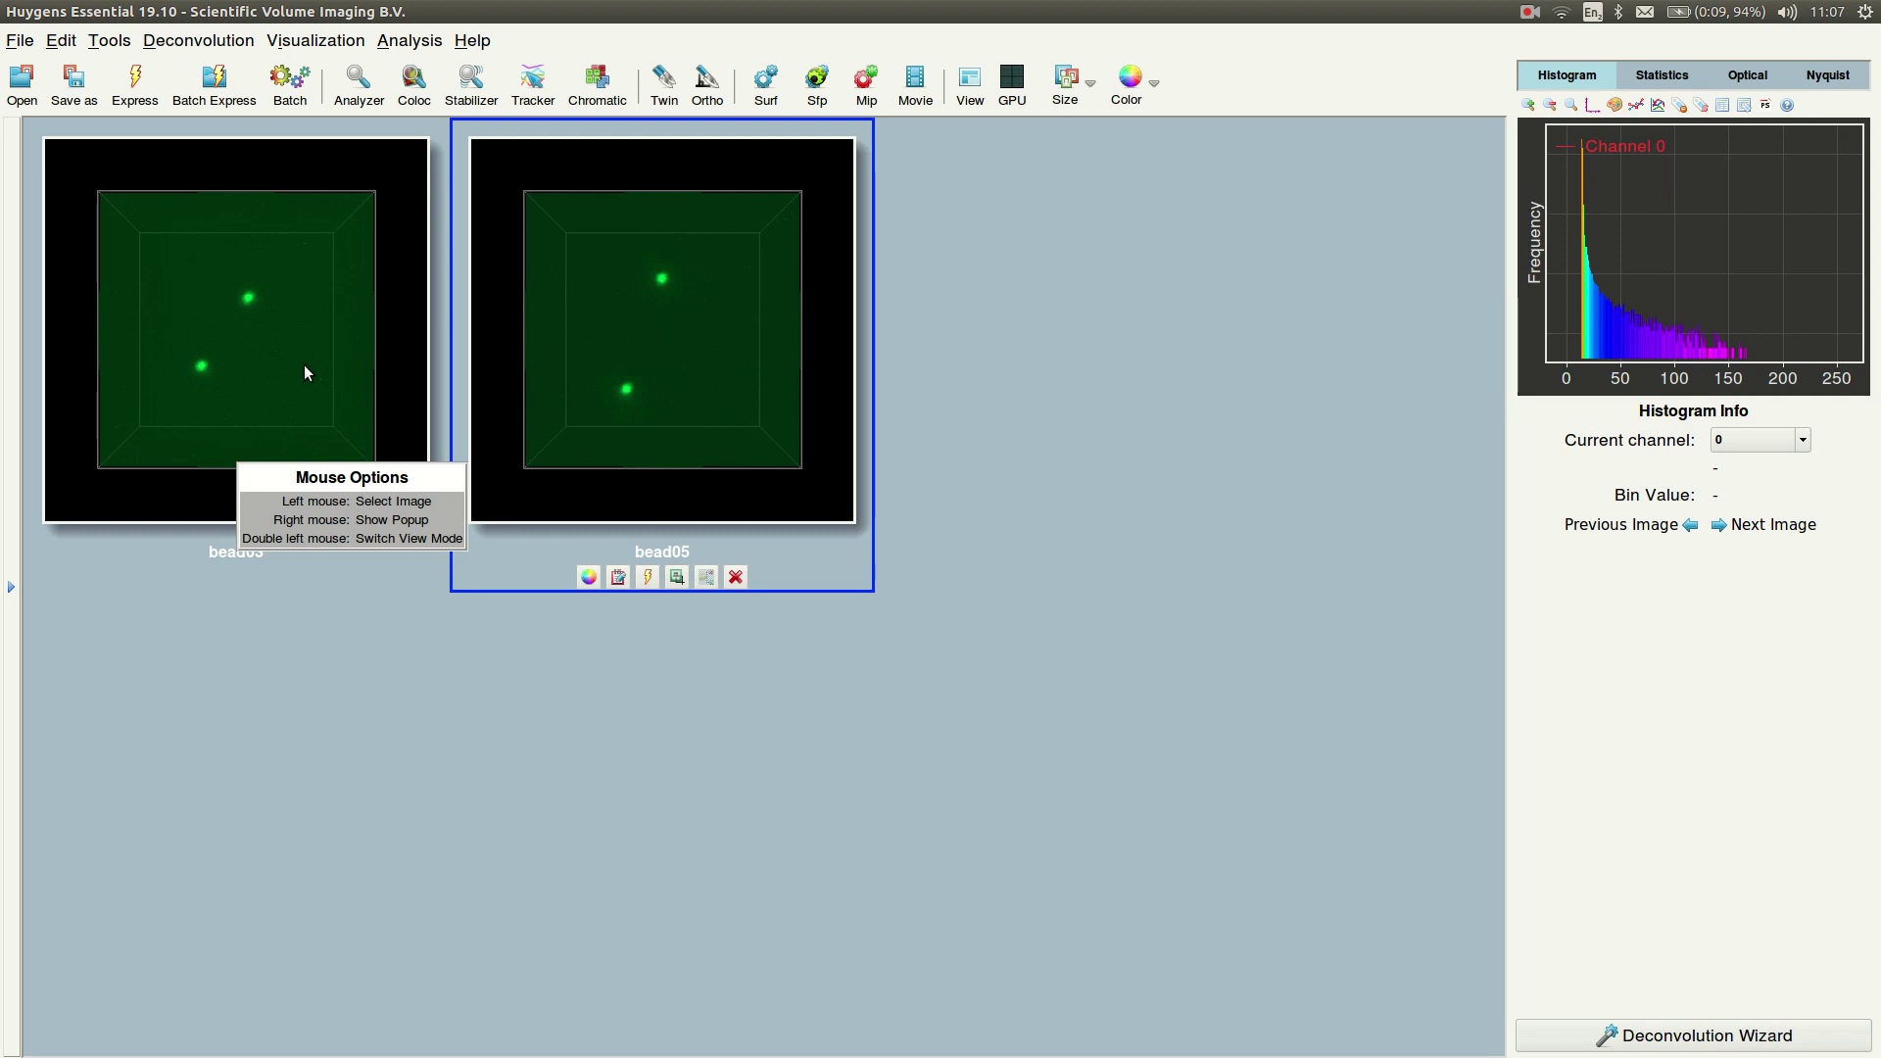
Select bead03 and orbit the bead03 and bead05 volumes to reveal the beads' elongation along z
{"action": "left_click", "coordinate": [306, 373]}
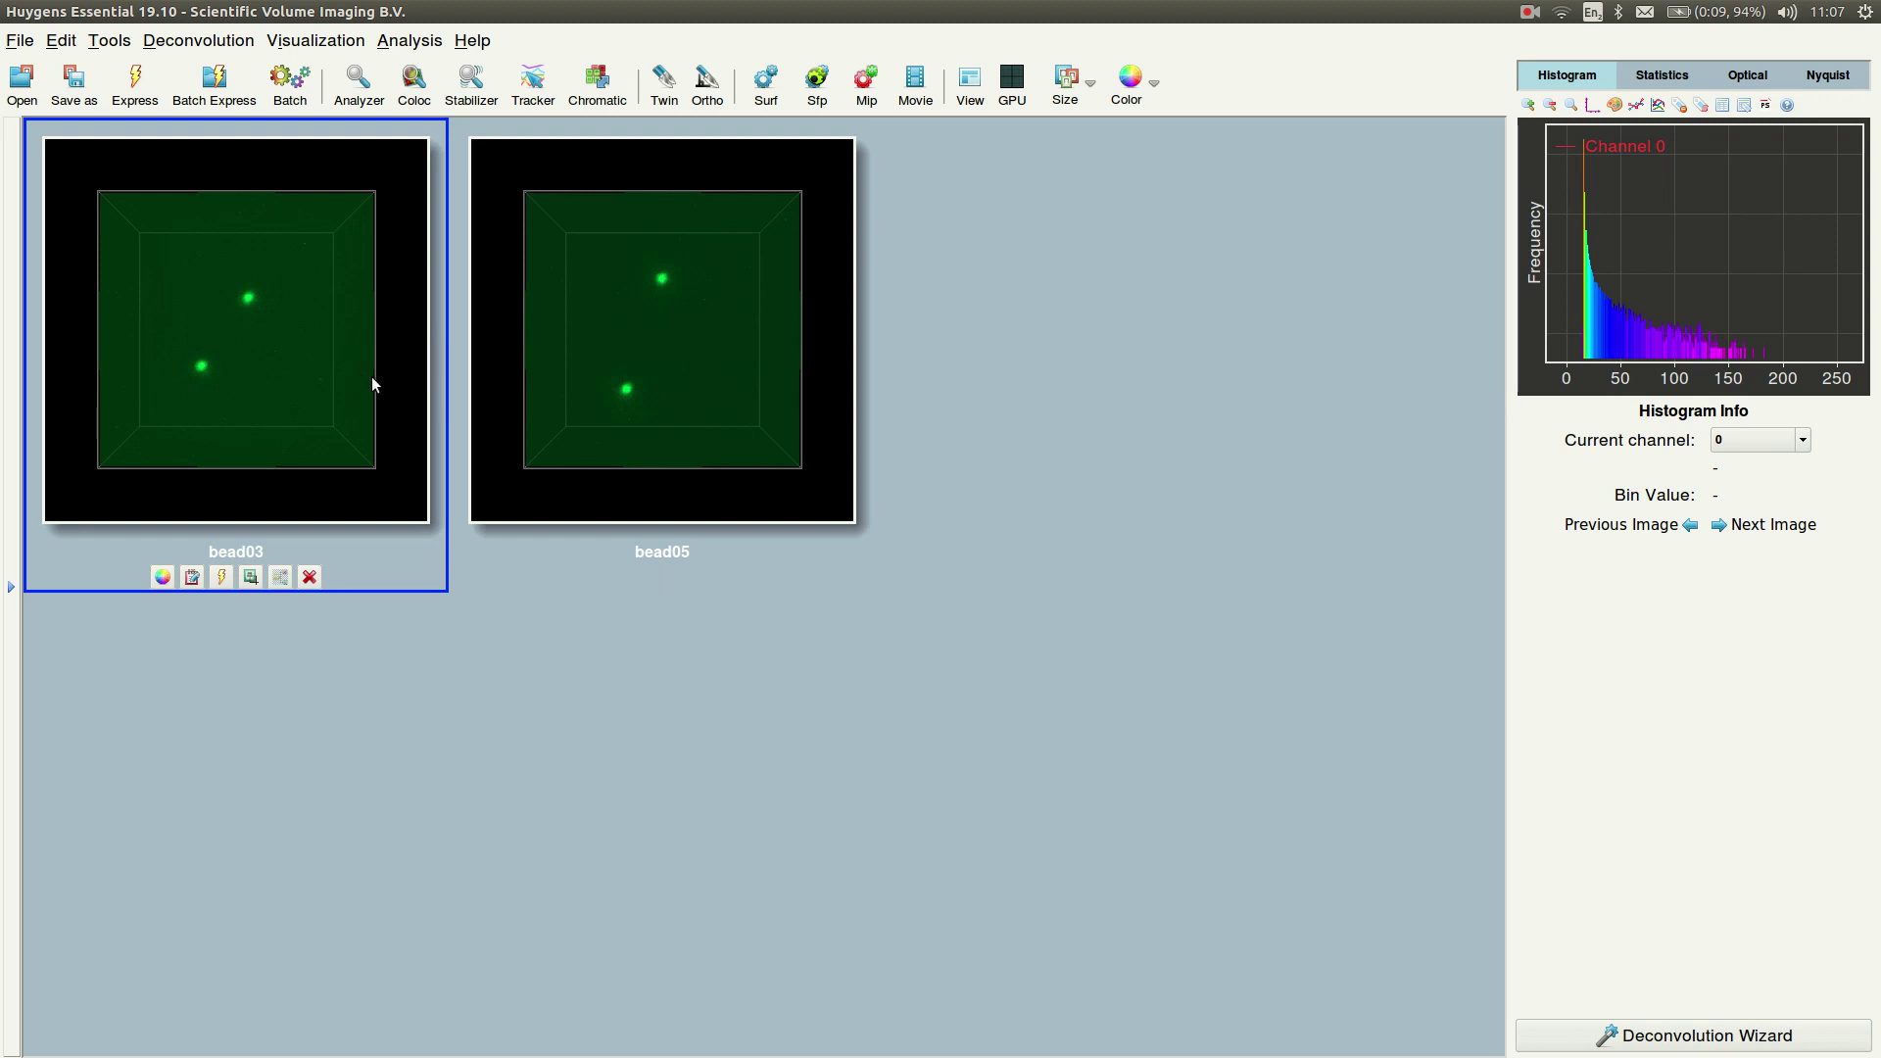
{"action": "left_click_drag", "start_coordinate": [288, 431], "coordinate": [257, 330]}
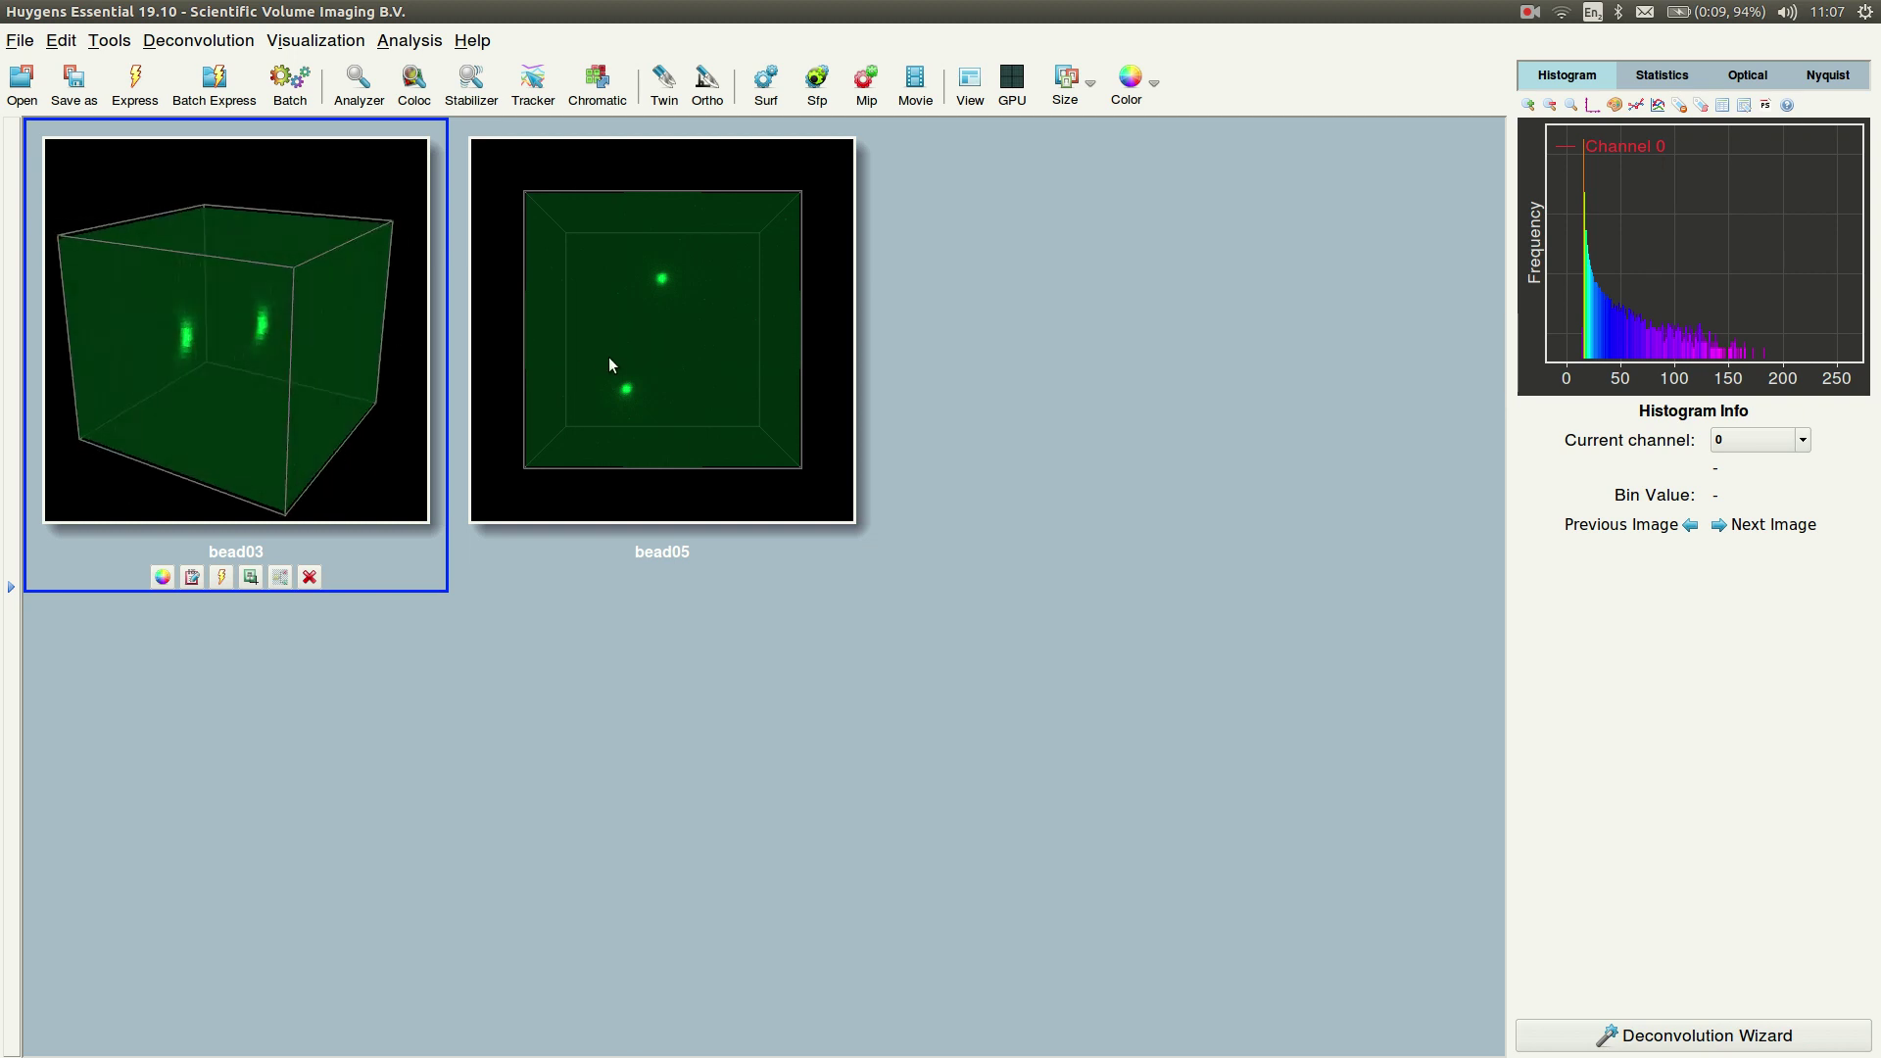
{"action": "left_click_drag", "start_coordinate": [609, 357], "coordinate": [602, 275]}
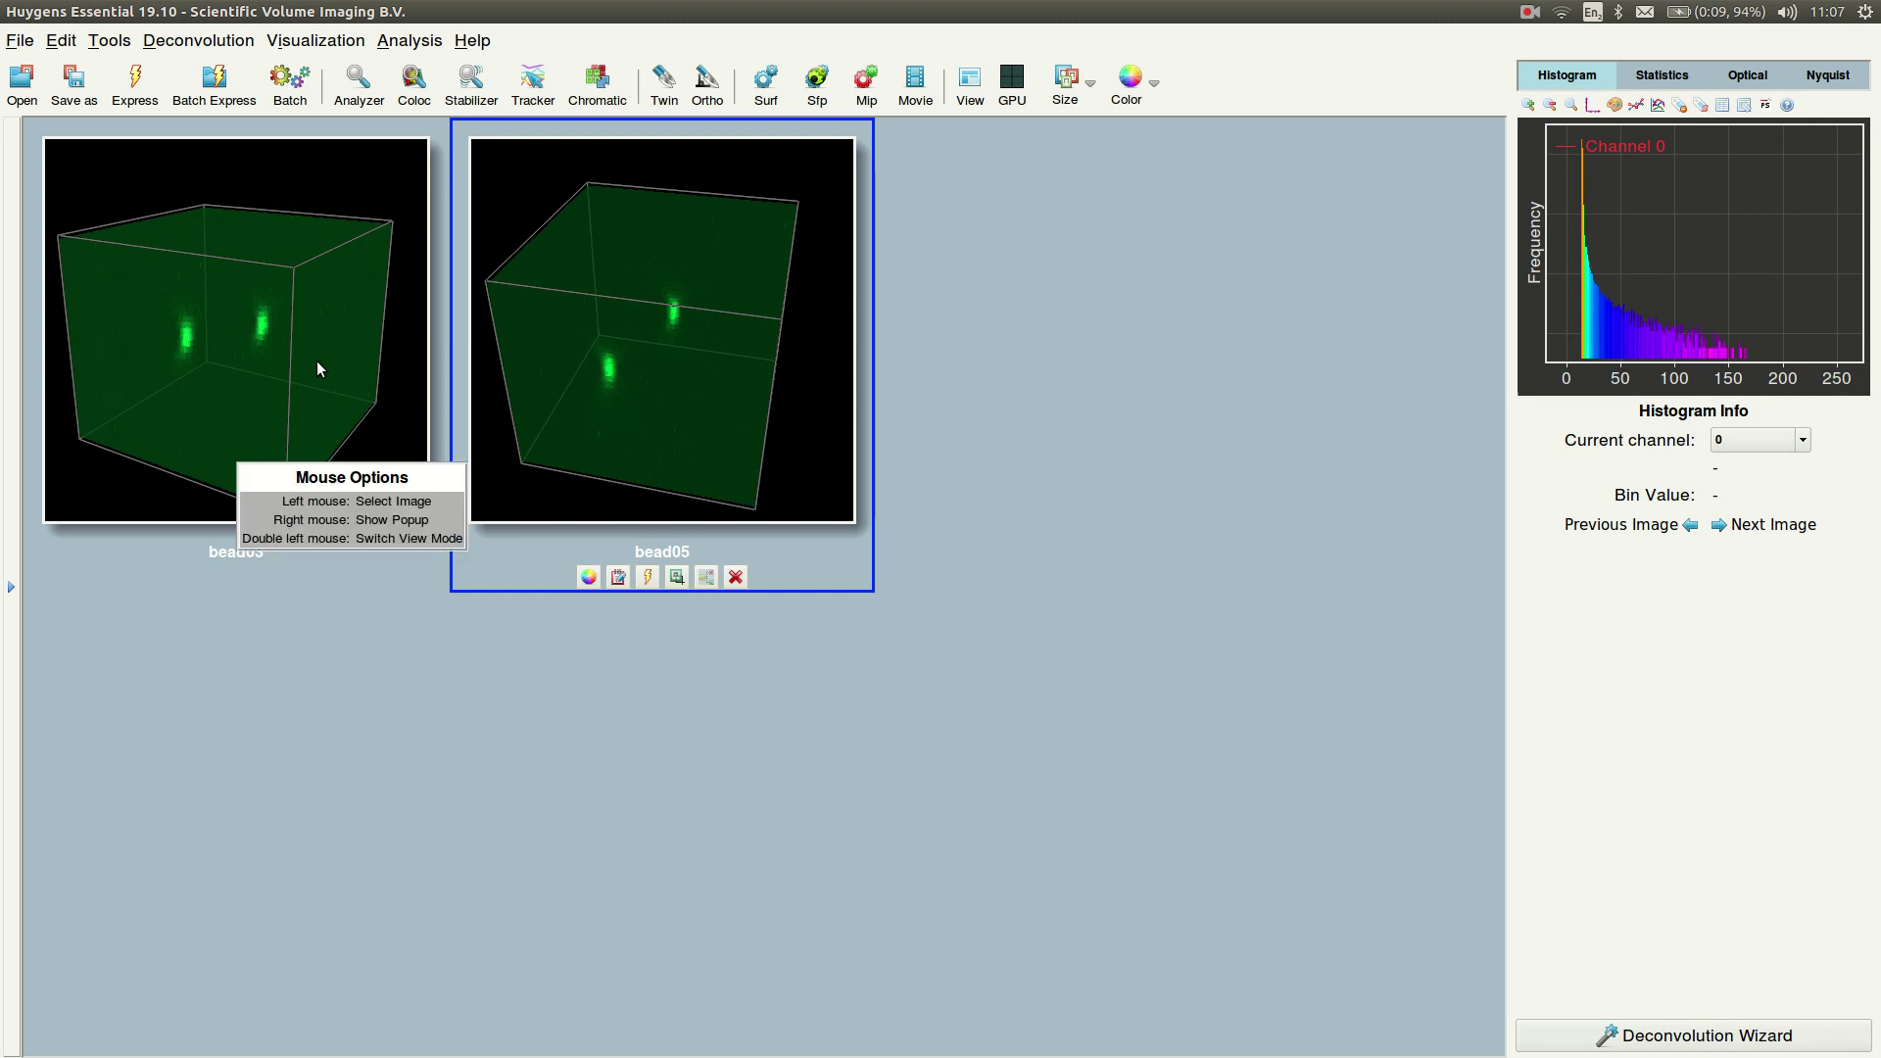
{"action": "left_click_drag", "start_coordinate": [317, 363], "coordinate": [233, 335]}
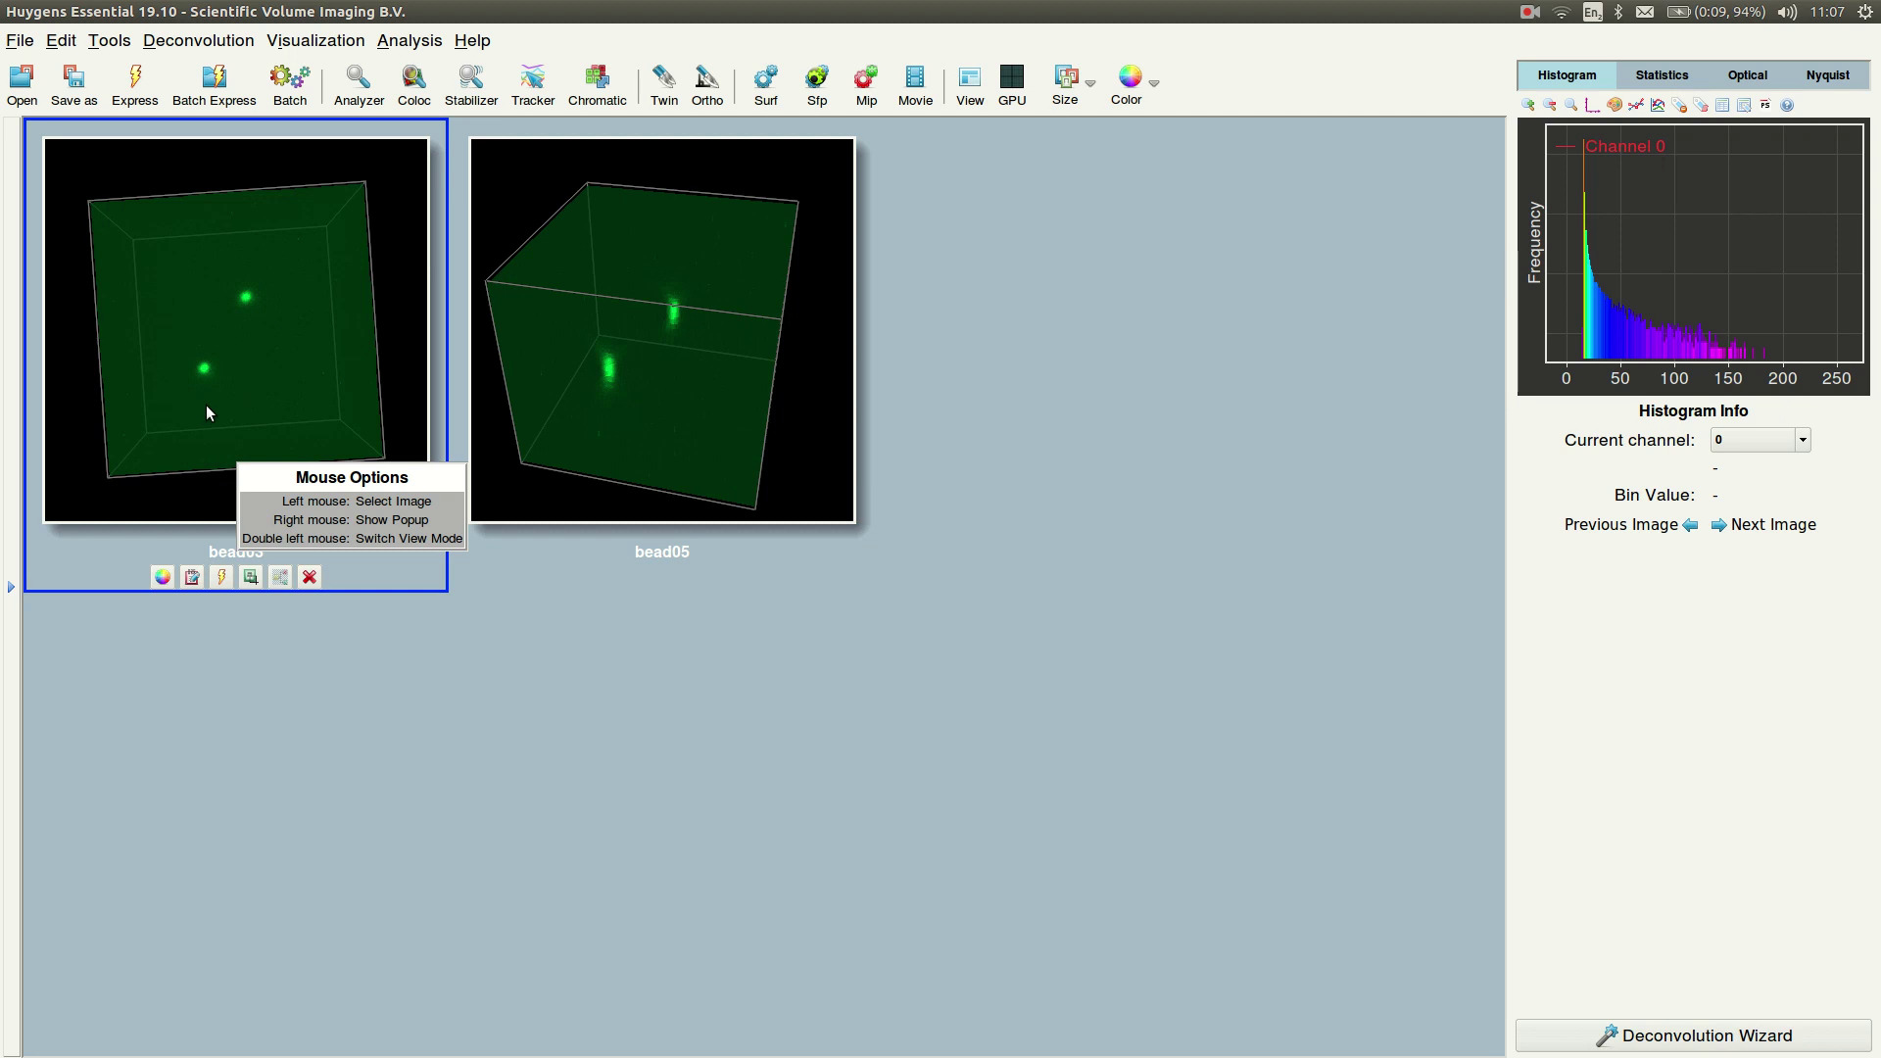
{"action": "left_click_drag", "start_coordinate": [216, 403], "coordinate": [228, 343]}
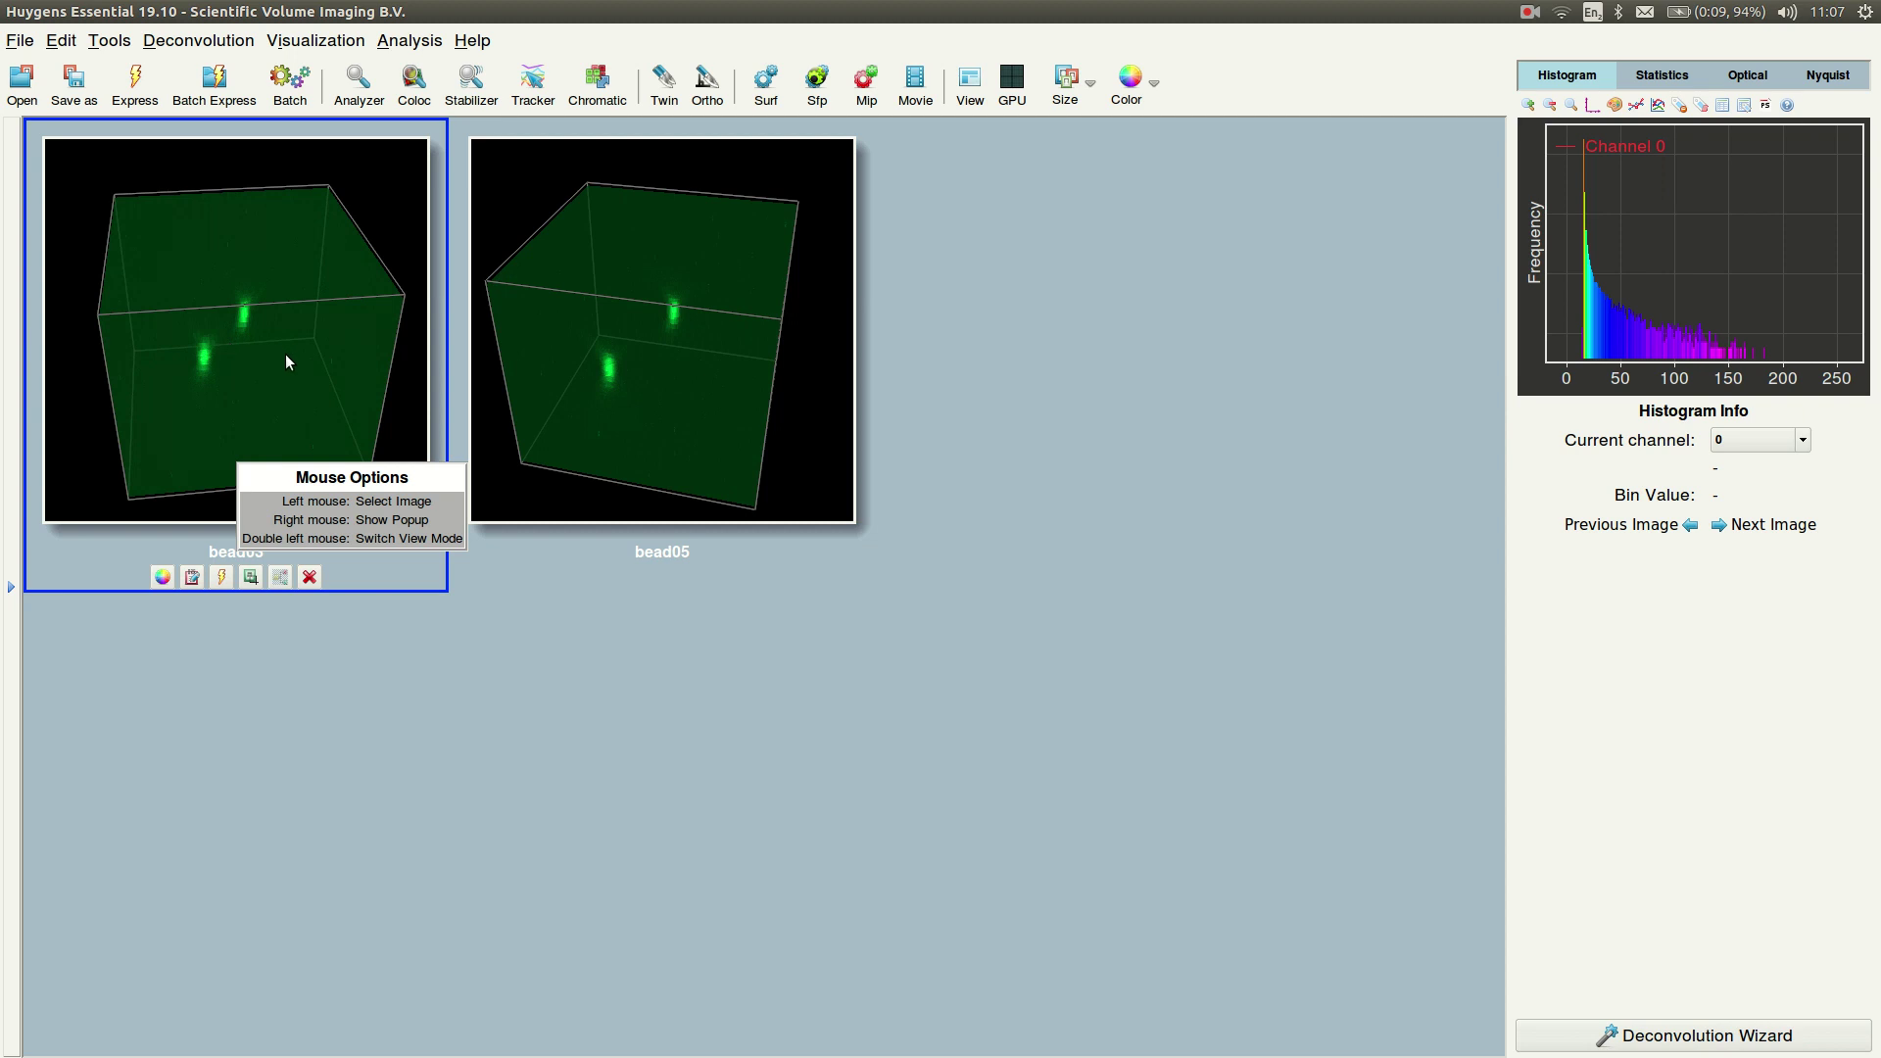
{"action": "mouse_move", "coordinate": [286, 356]}
{"action": "left_mouse_down"}
{"action": "mouse_move", "coordinate": [244, 343]}
{"action": "mouse_move", "coordinate": [262, 345]}
{"action": "left_mouse_up"}
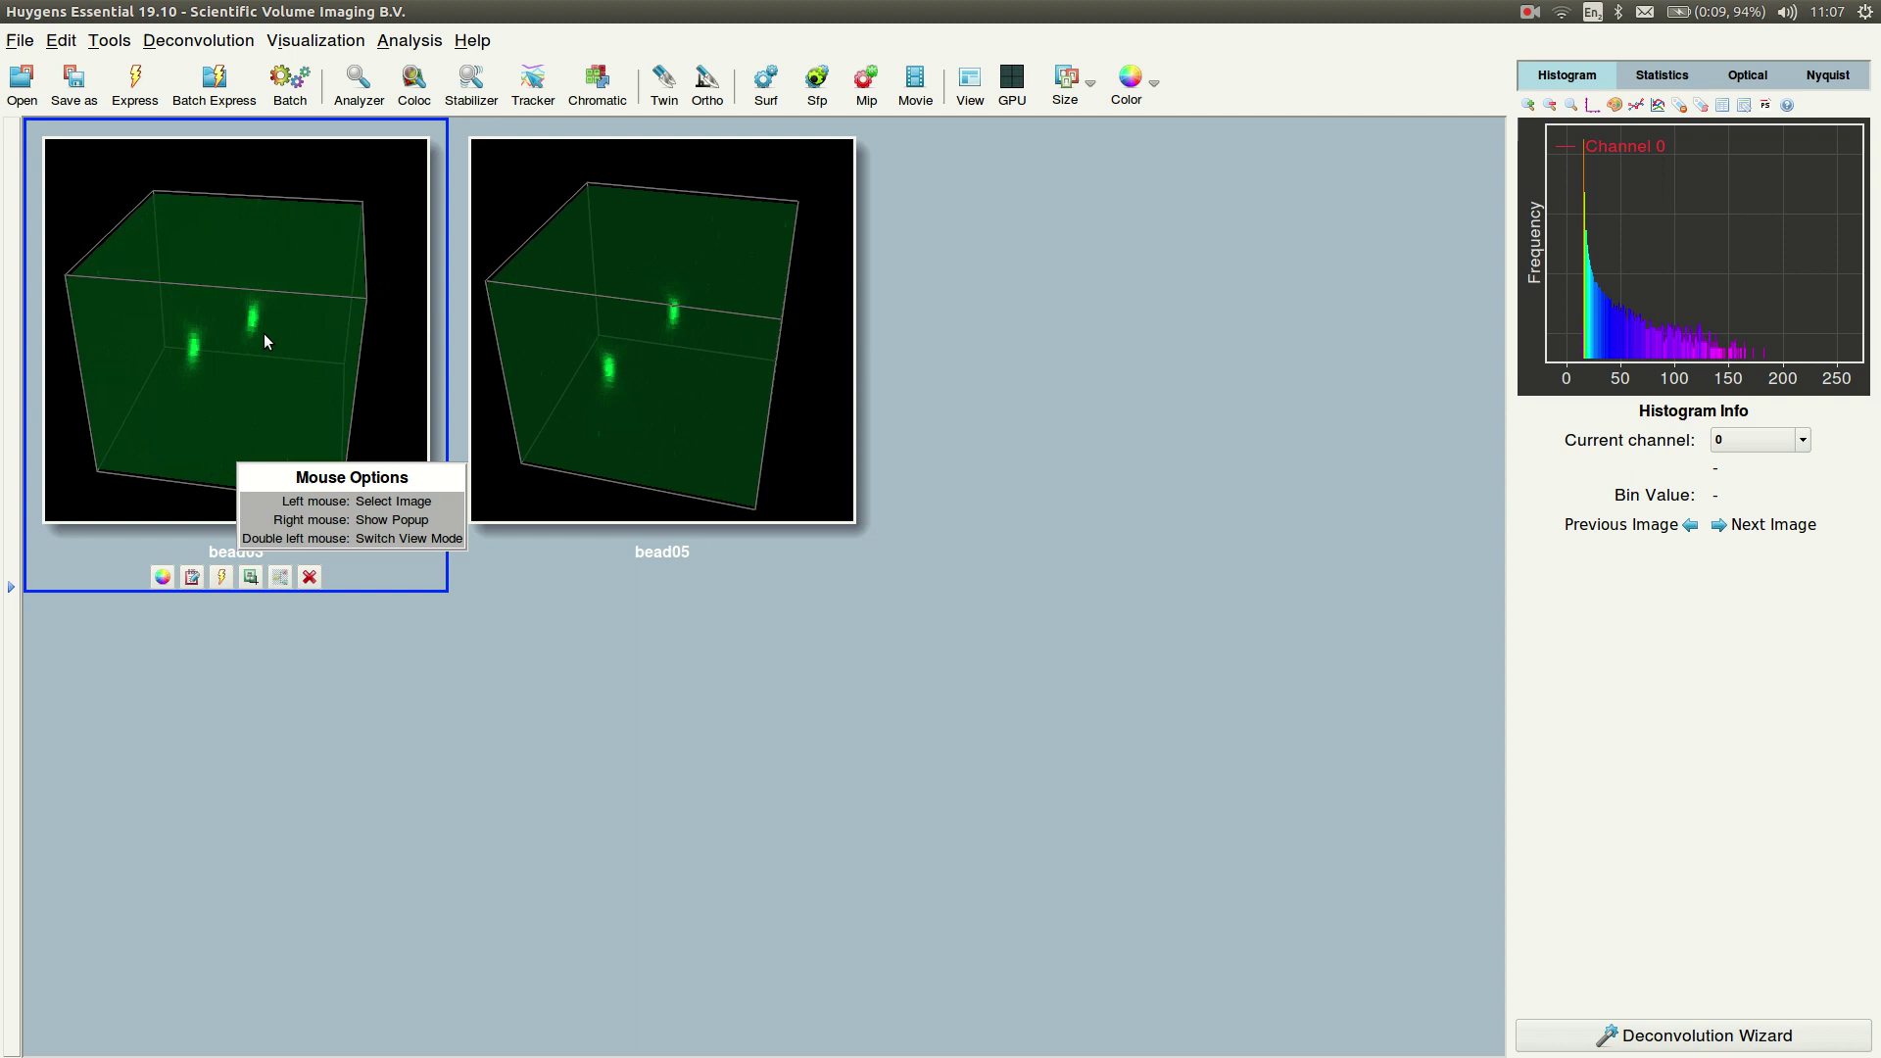
Launch the PSF Distiller Wizard from the Deconvolution menu and advance to bead03's parameter check
{"action": "left_click", "coordinate": [191, 43]}
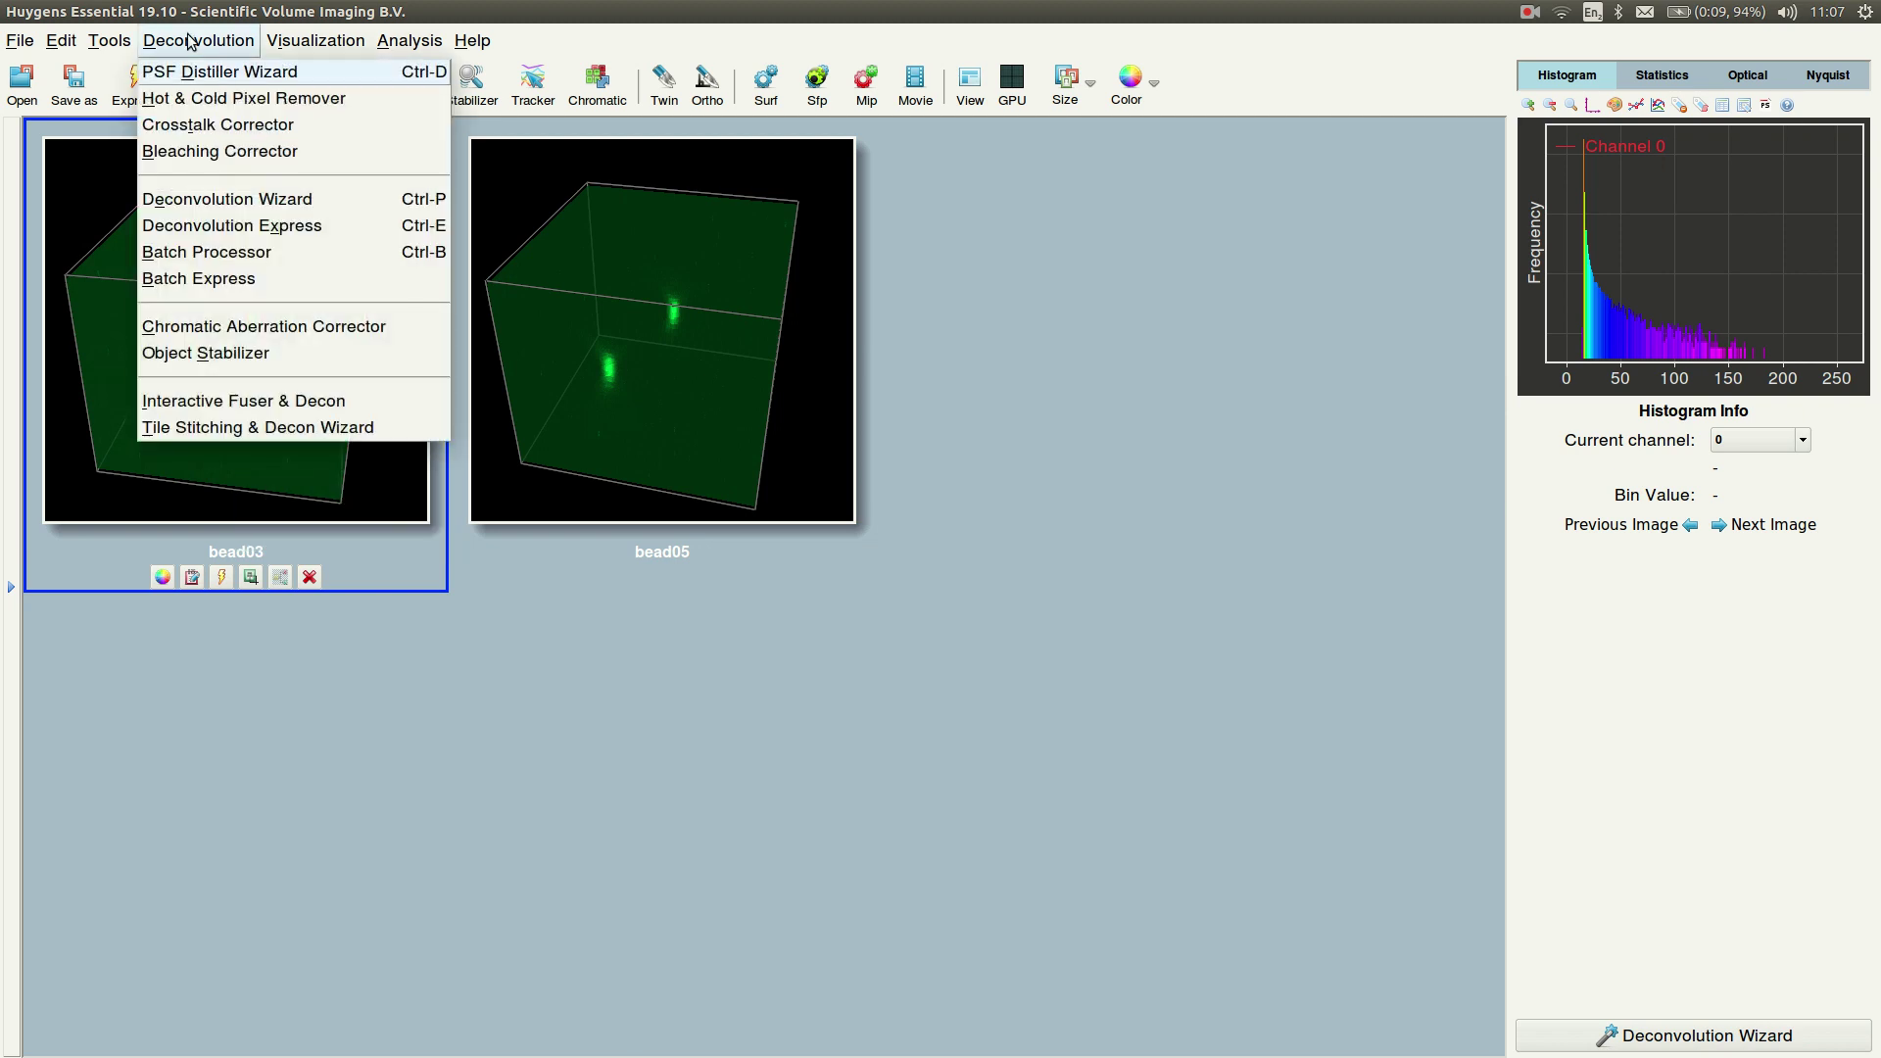
{"action": "left_click", "coordinate": [219, 77]}
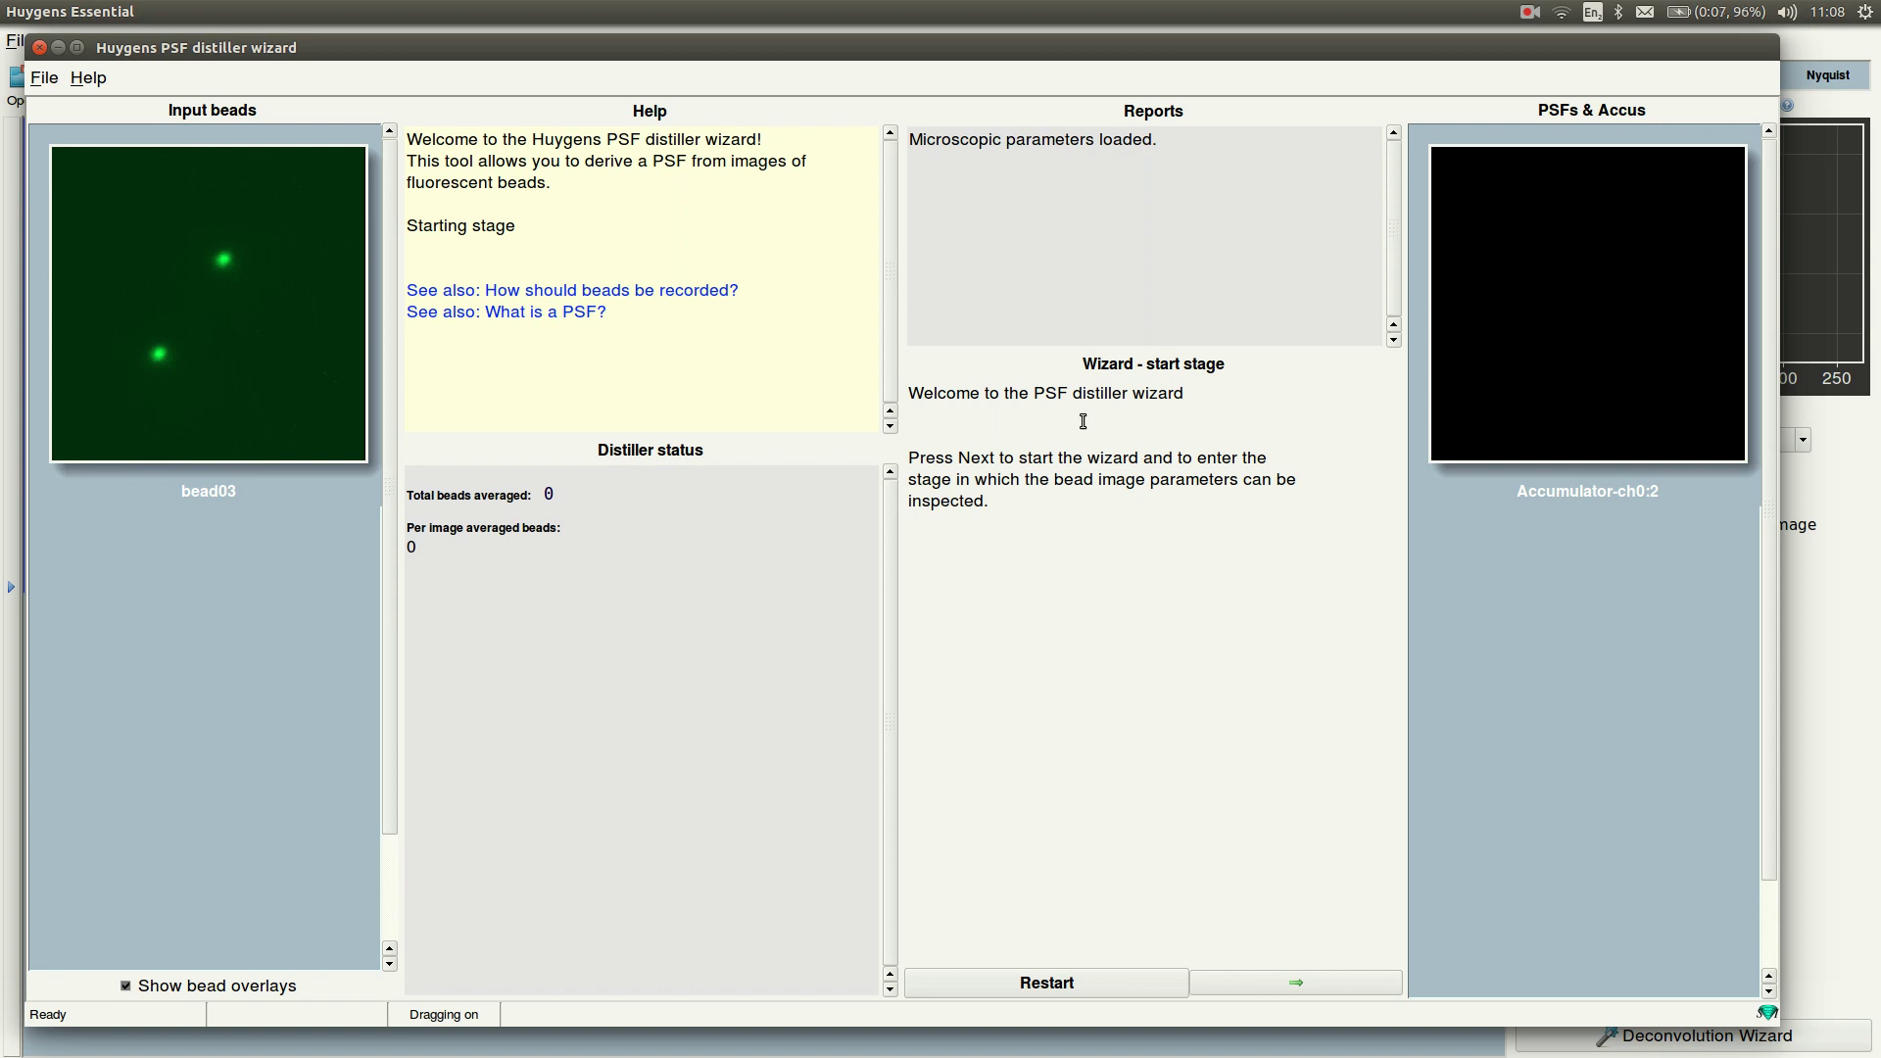
{"action": "left_click", "coordinate": [1316, 983]}
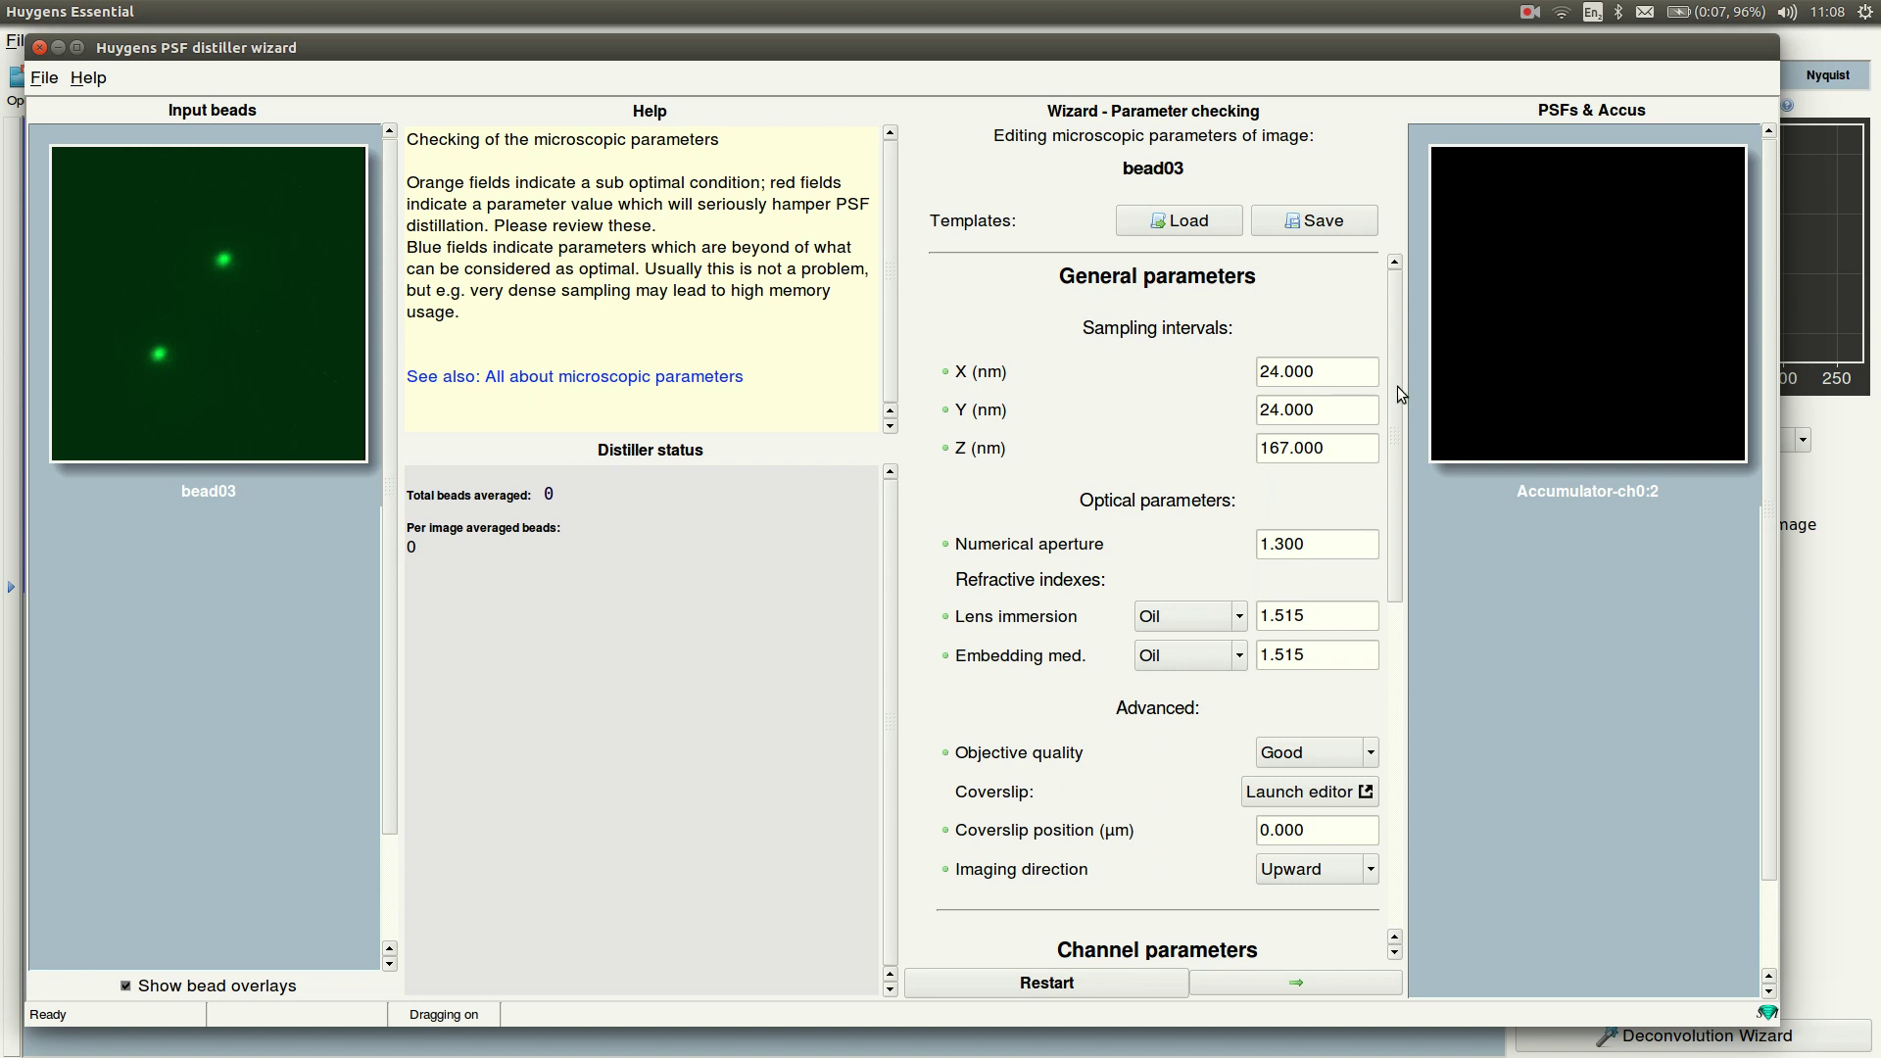
Scroll through the microscopic parameters and mark them all as verified
{"action": "left_click_drag", "start_coordinate": [1399, 384], "coordinate": [1402, 426]}
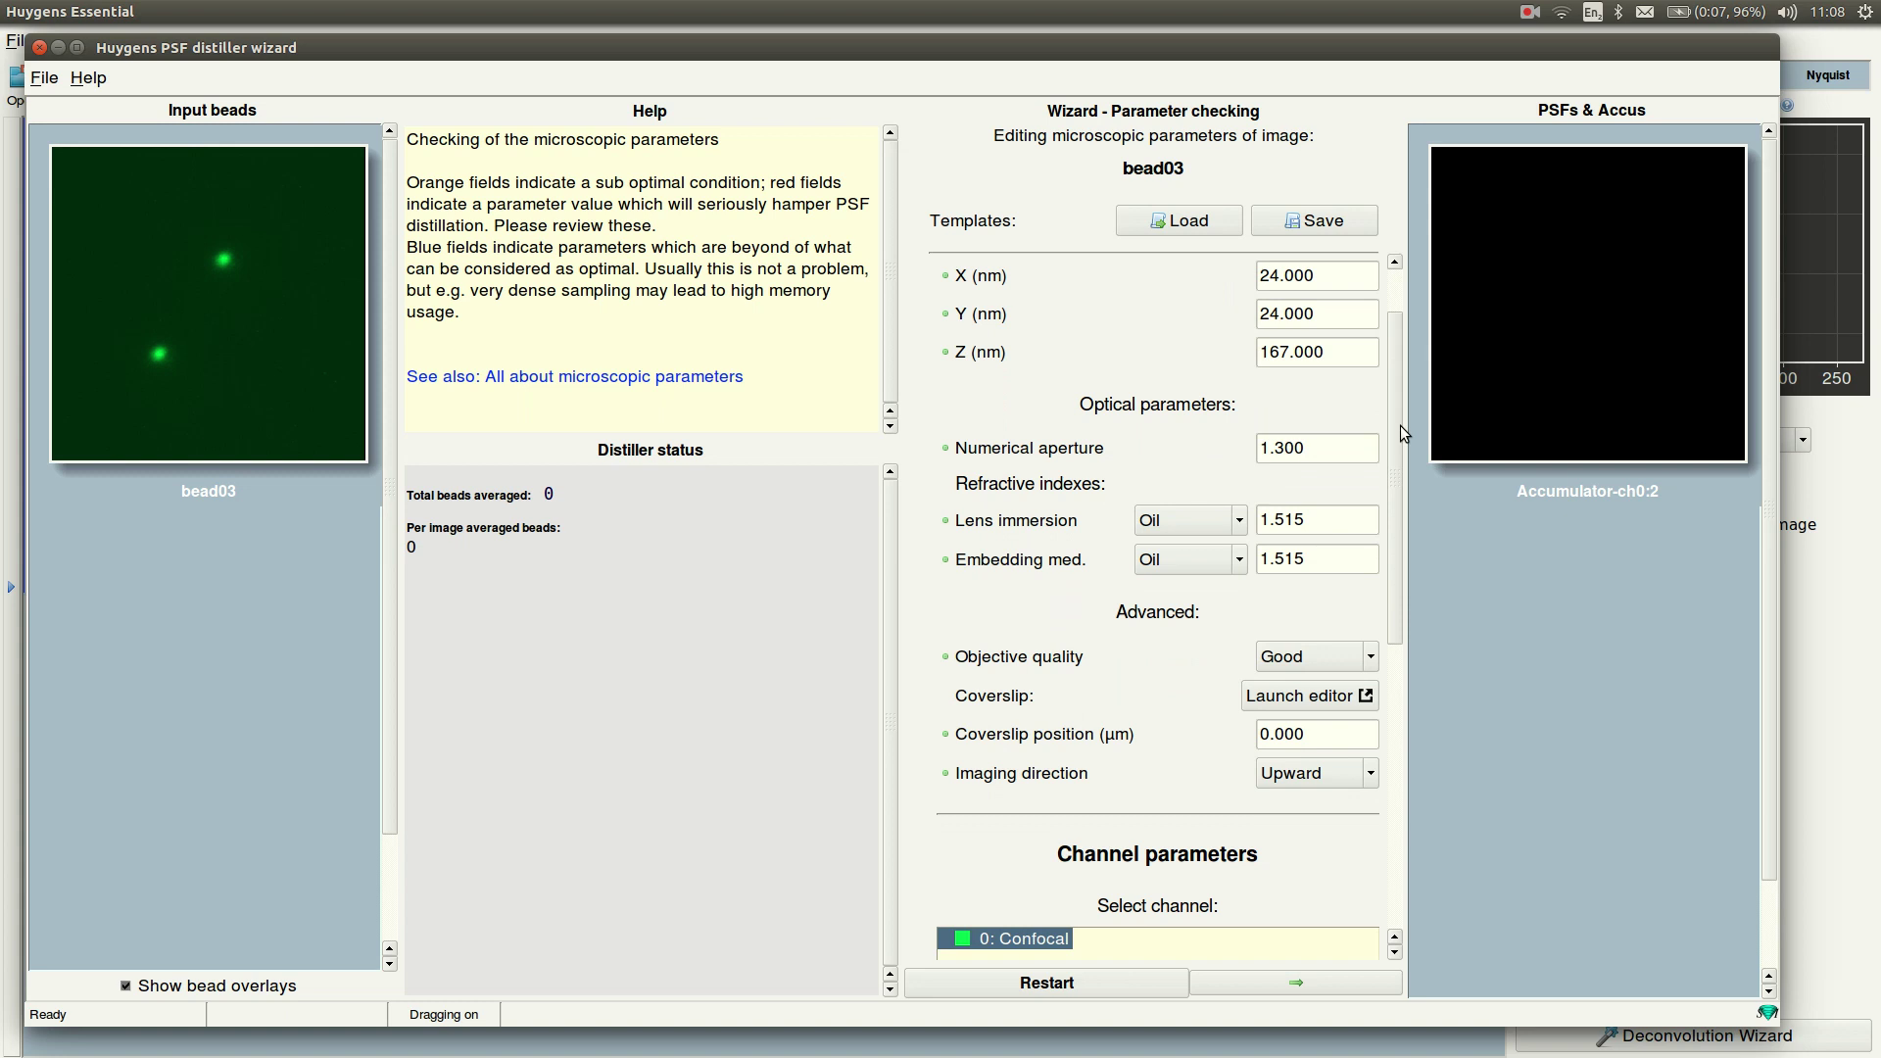
{"action": "mouse_move", "coordinate": [1401, 426]}
{"action": "left_mouse_down"}
{"action": "mouse_move", "coordinate": [1403, 392]}
{"action": "mouse_move", "coordinate": [1403, 410]}
{"action": "left_mouse_up"}
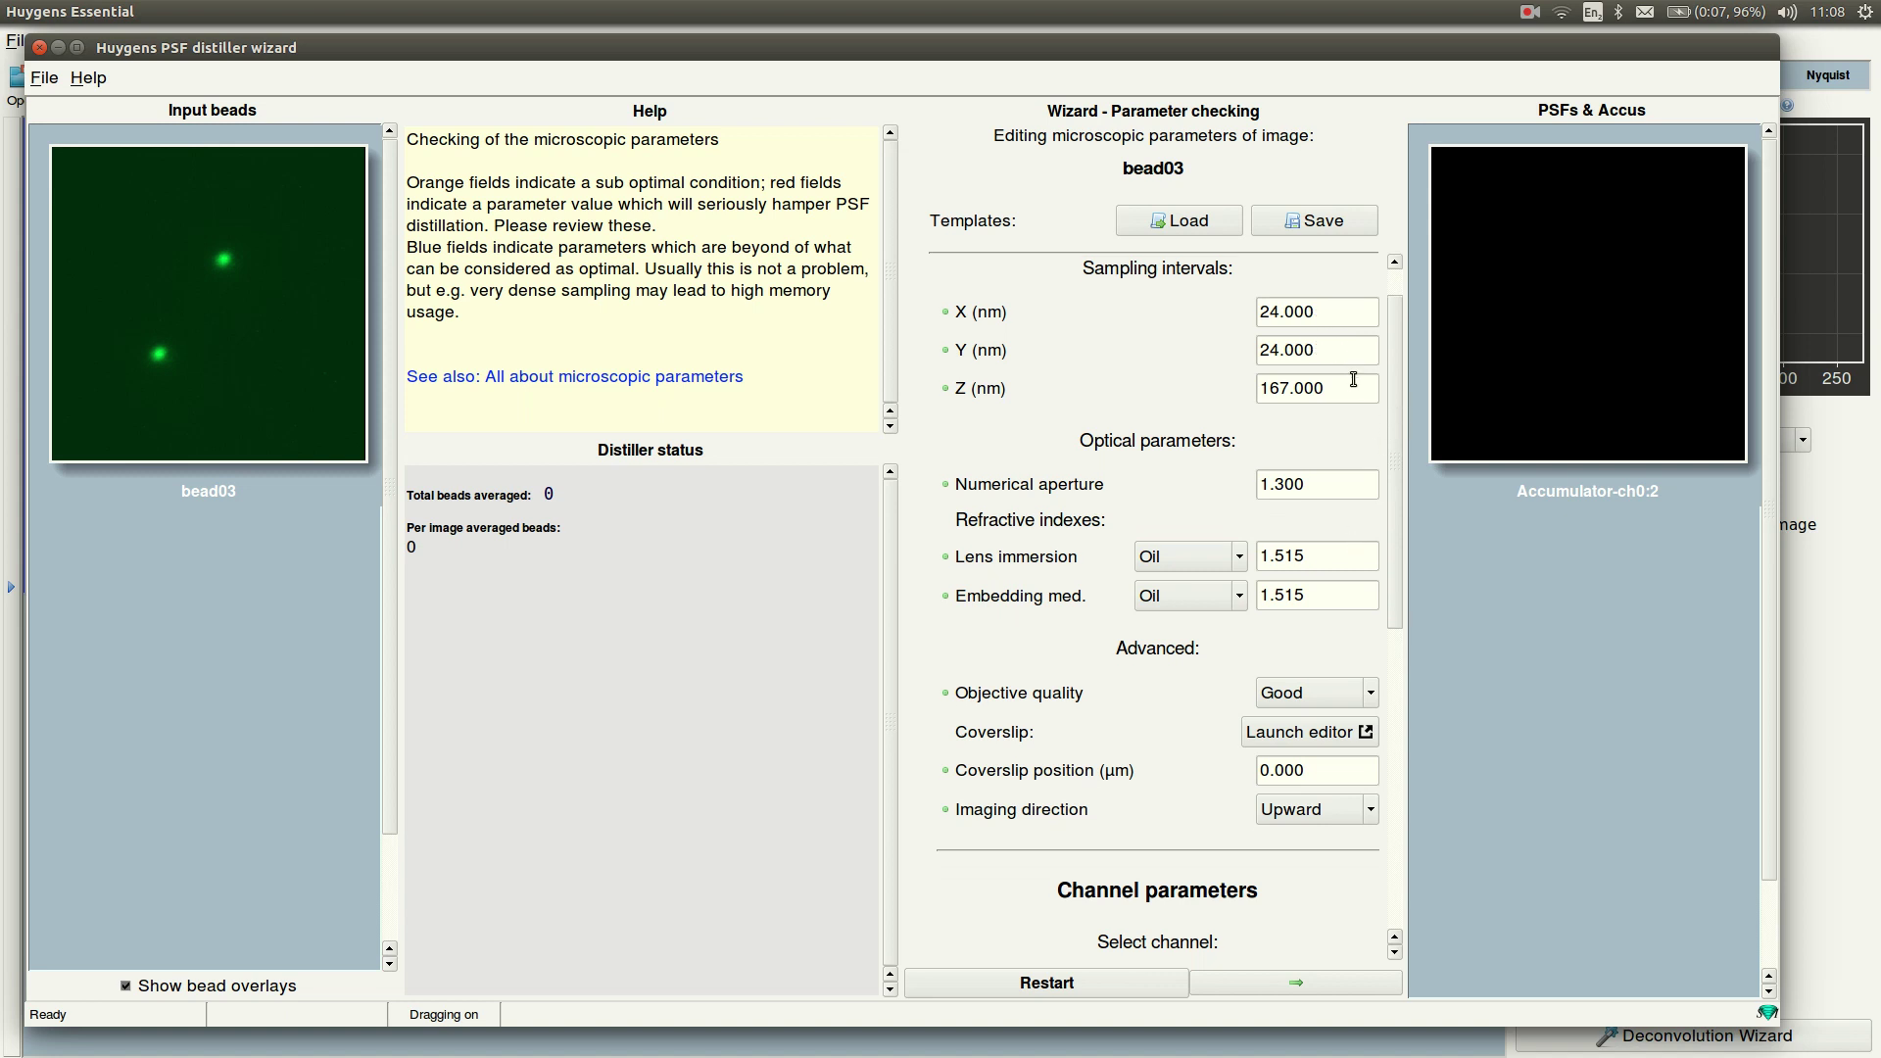
{"action": "left_click_drag", "start_coordinate": [1388, 461], "coordinate": [1397, 674]}
{"action": "scroll", "coordinate": [1396, 674], "scroll_direction": "down", "scroll_amount": 3}
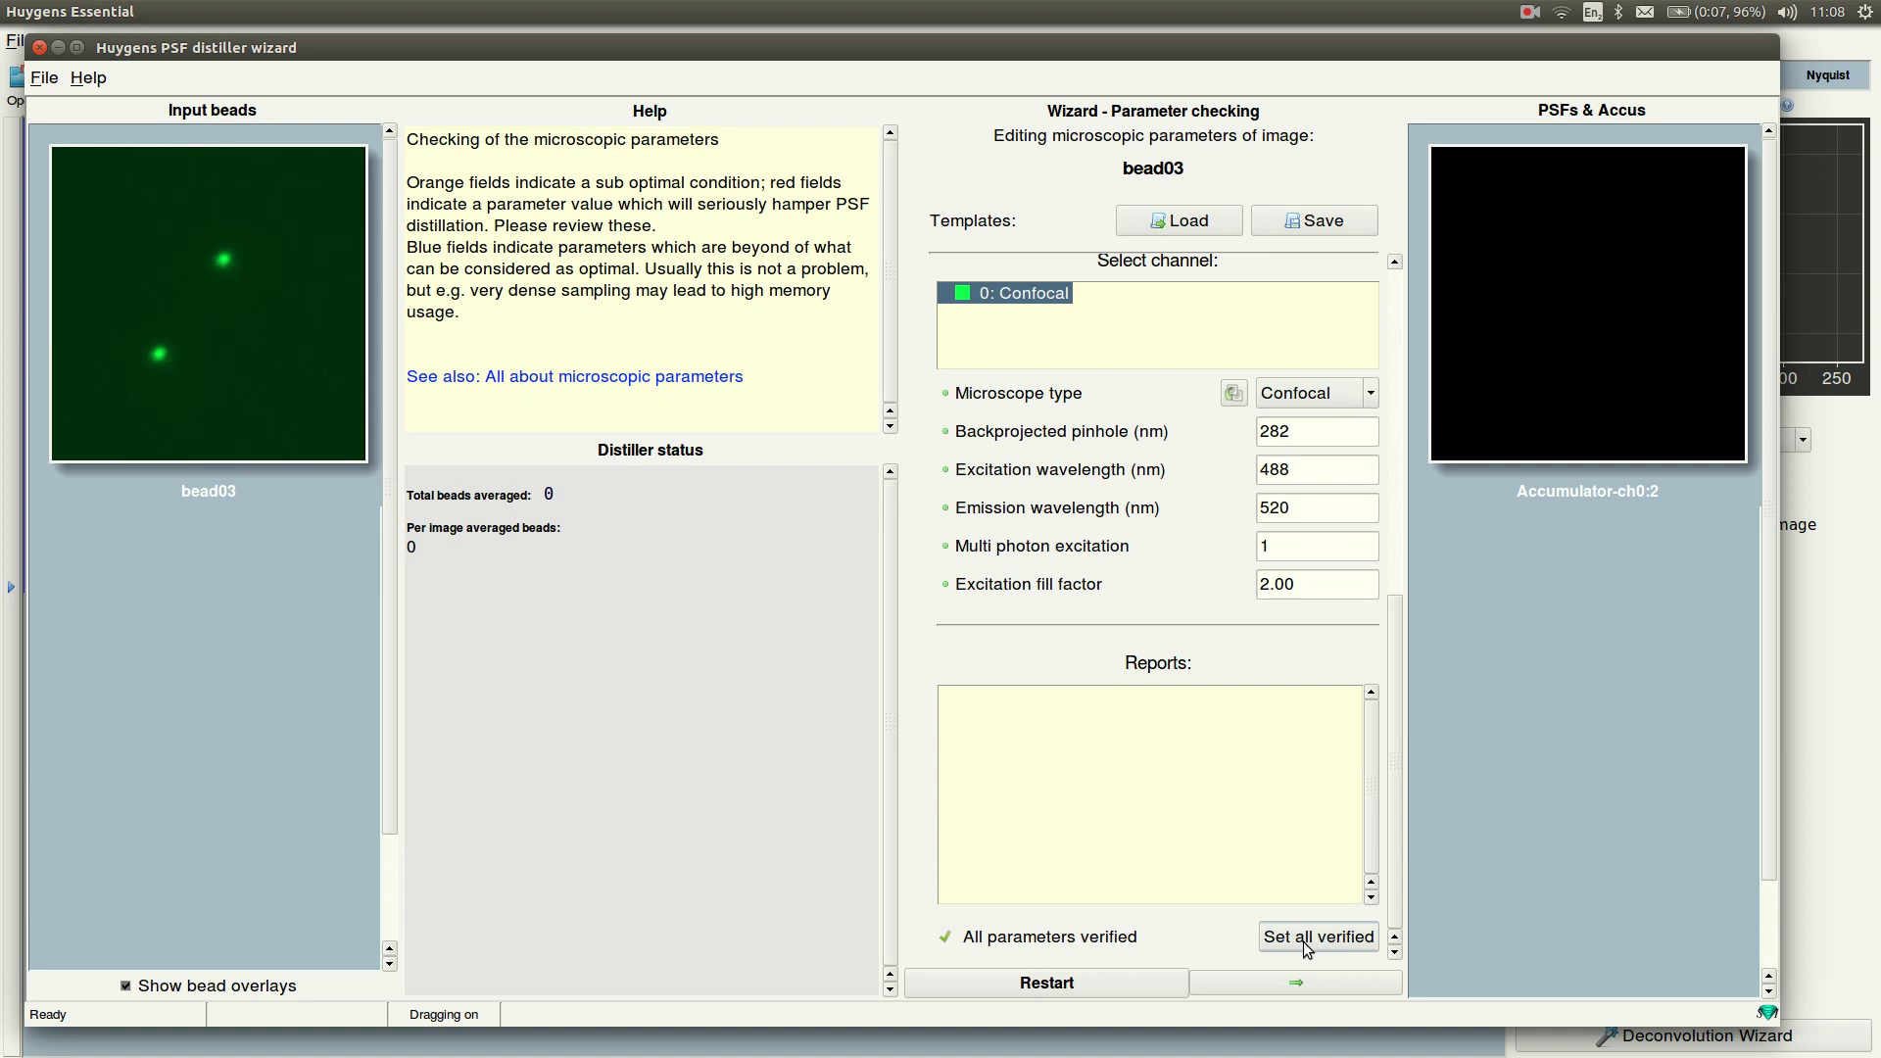
{"action": "left_click", "coordinate": [1310, 943]}
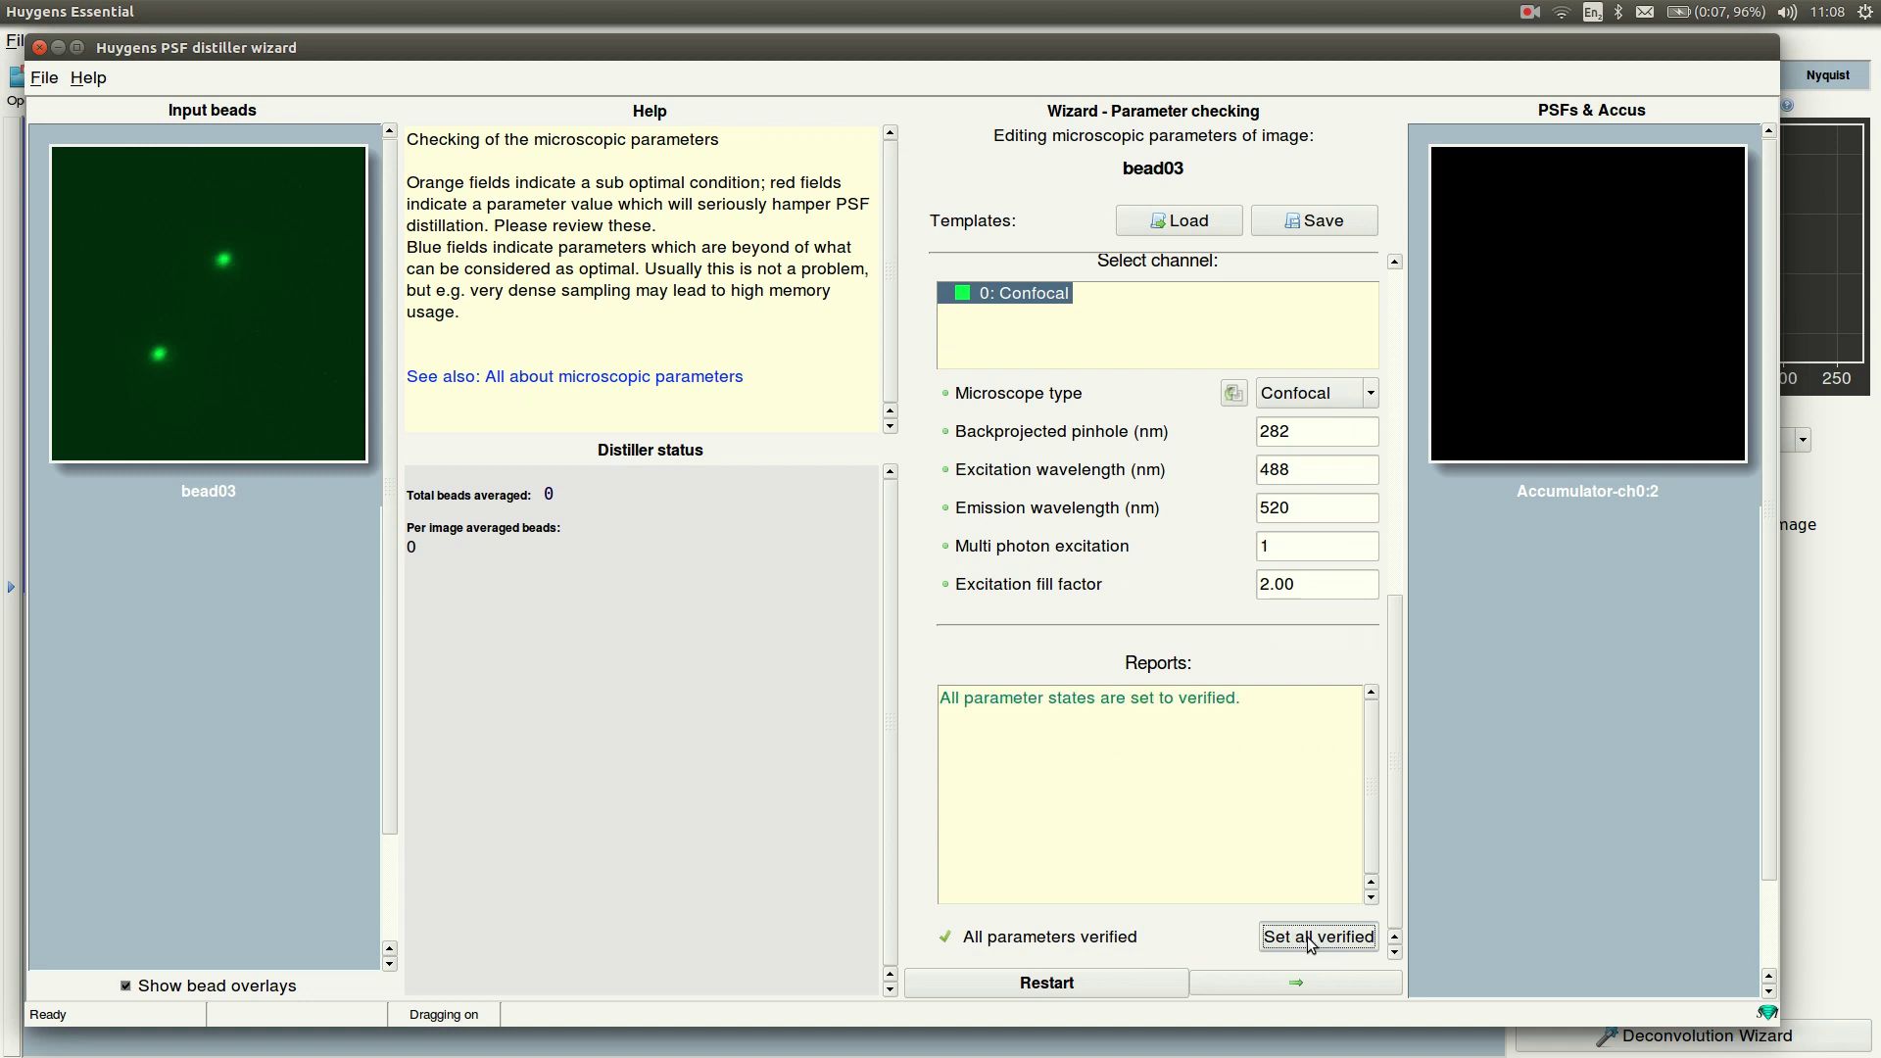
On the bead parameters step, set the bead diameter to 100 nm, keeping signal-to-noise at 40.0
{"action": "left_click", "coordinate": [1299, 985]}
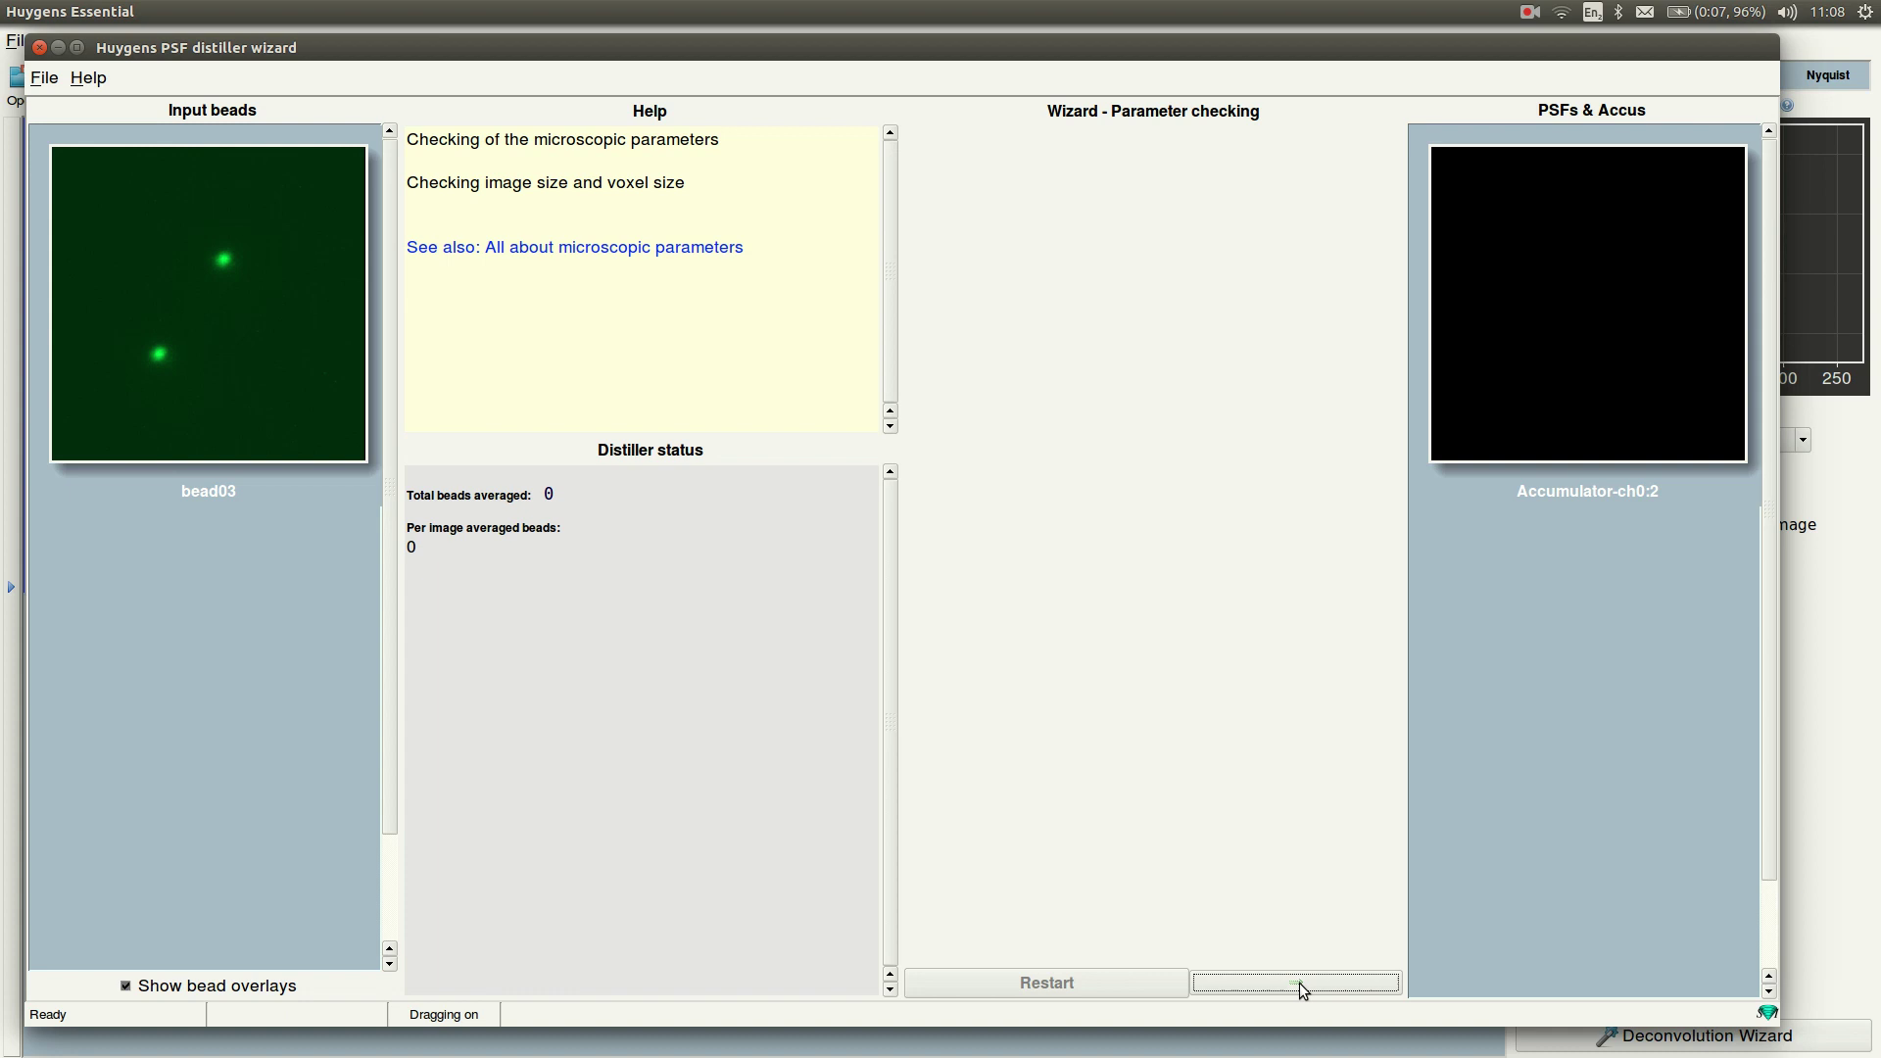
{"action": "double_click", "coordinate": [1353, 425]}
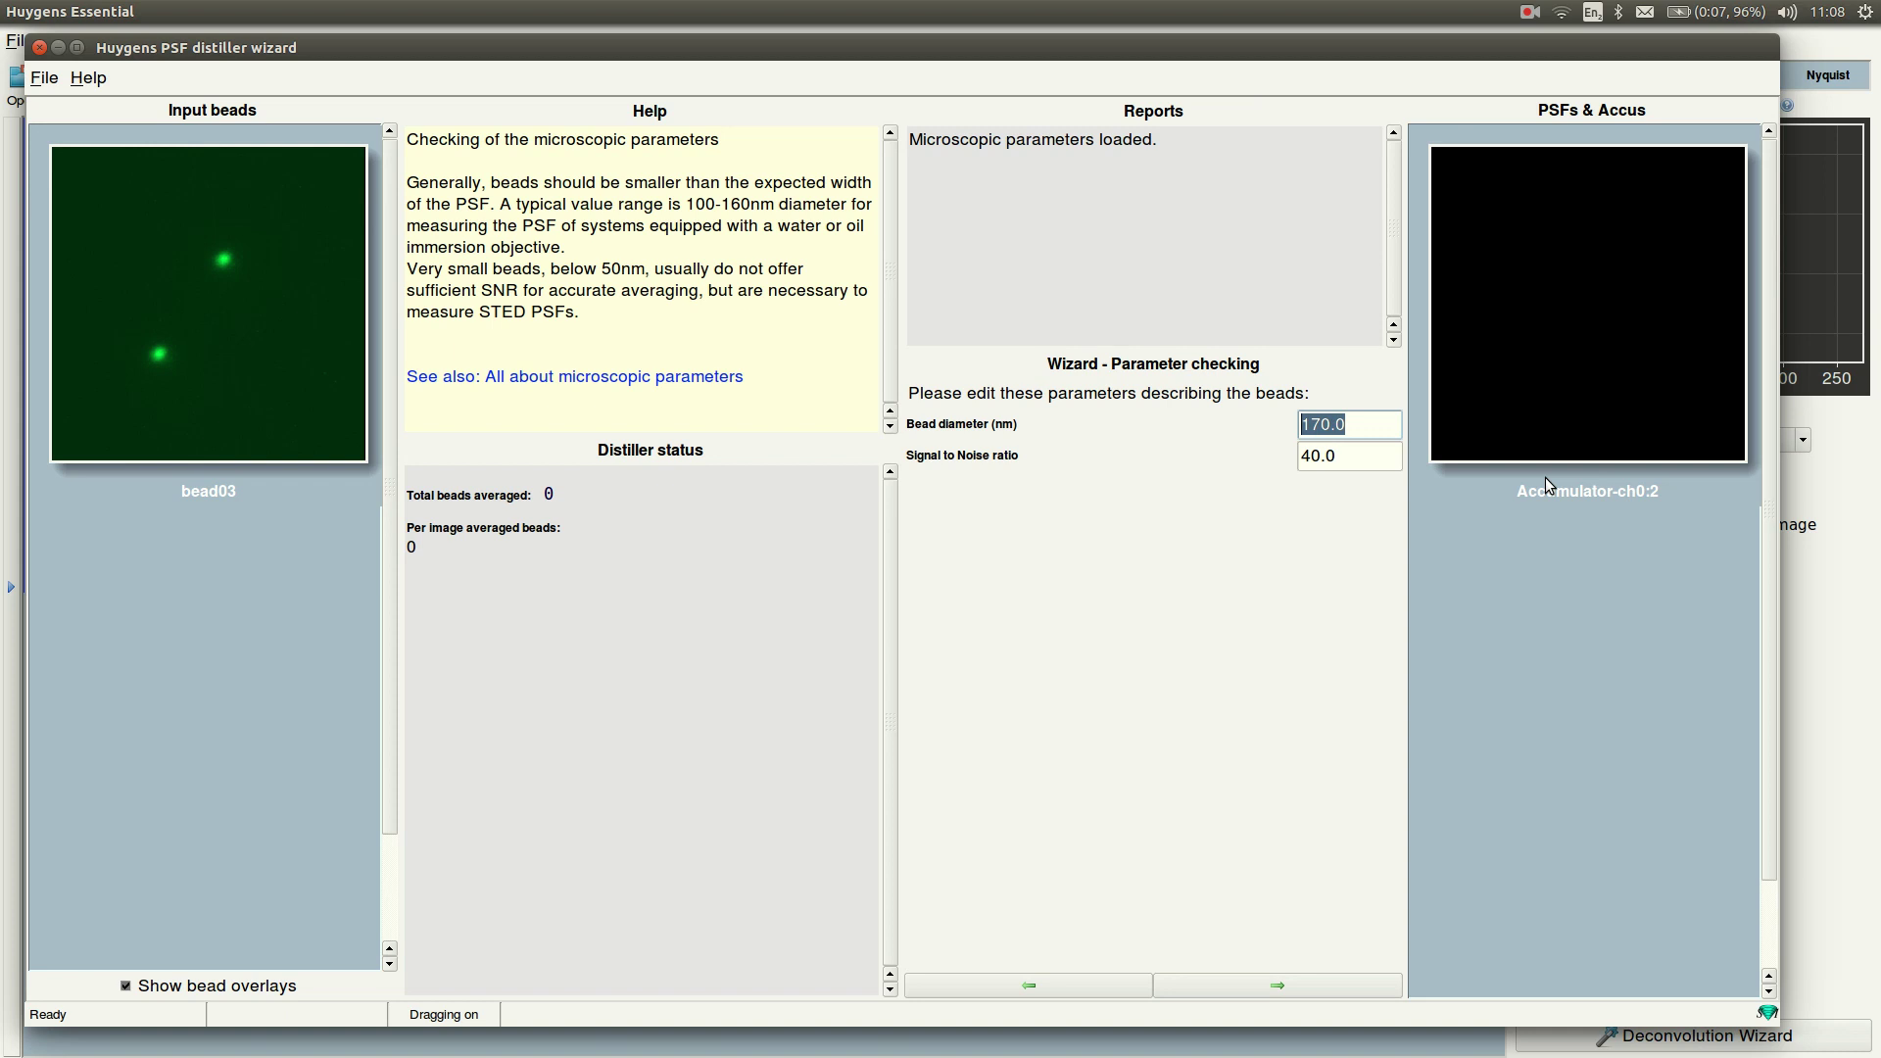
{"action": "type", "text": "100"}
{"action": "left_click", "coordinate": [1345, 452]}
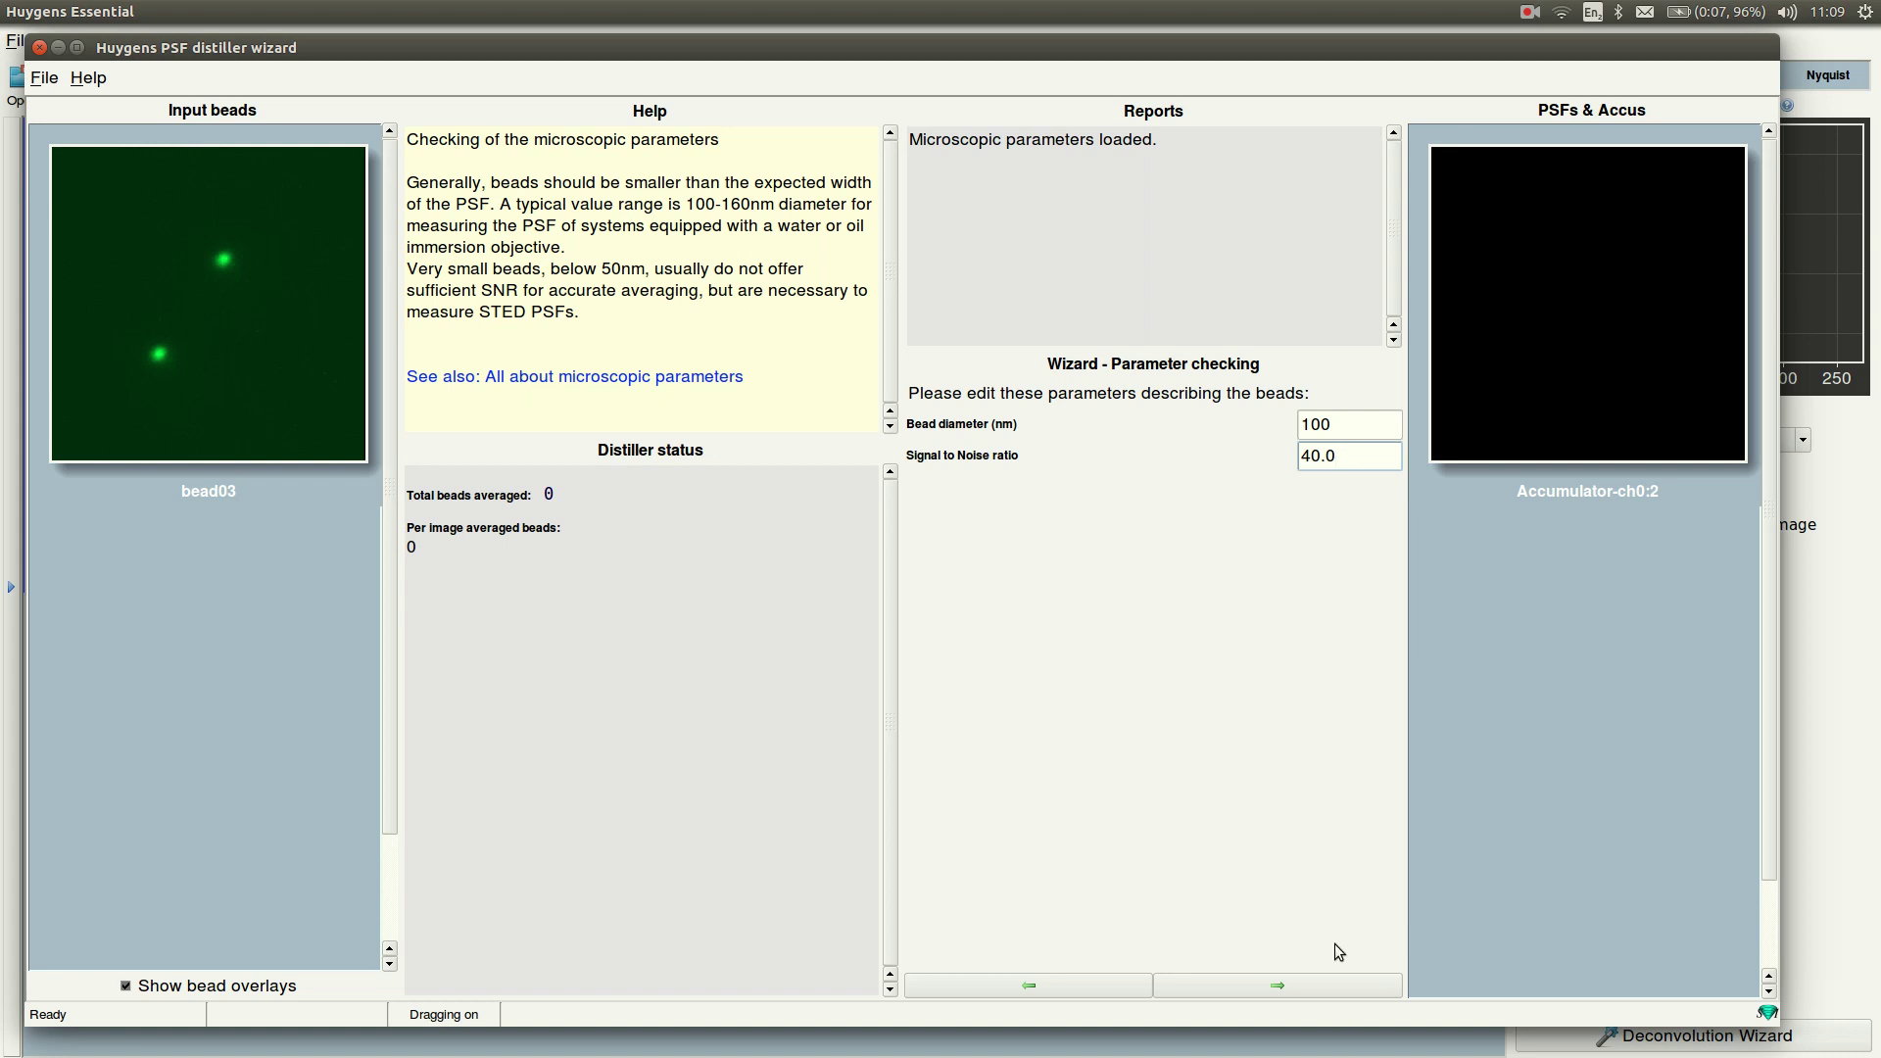
Find and average two beads from bead03 into the accumulator, then advance to the summary
{"action": "left_click", "coordinate": [1323, 982]}
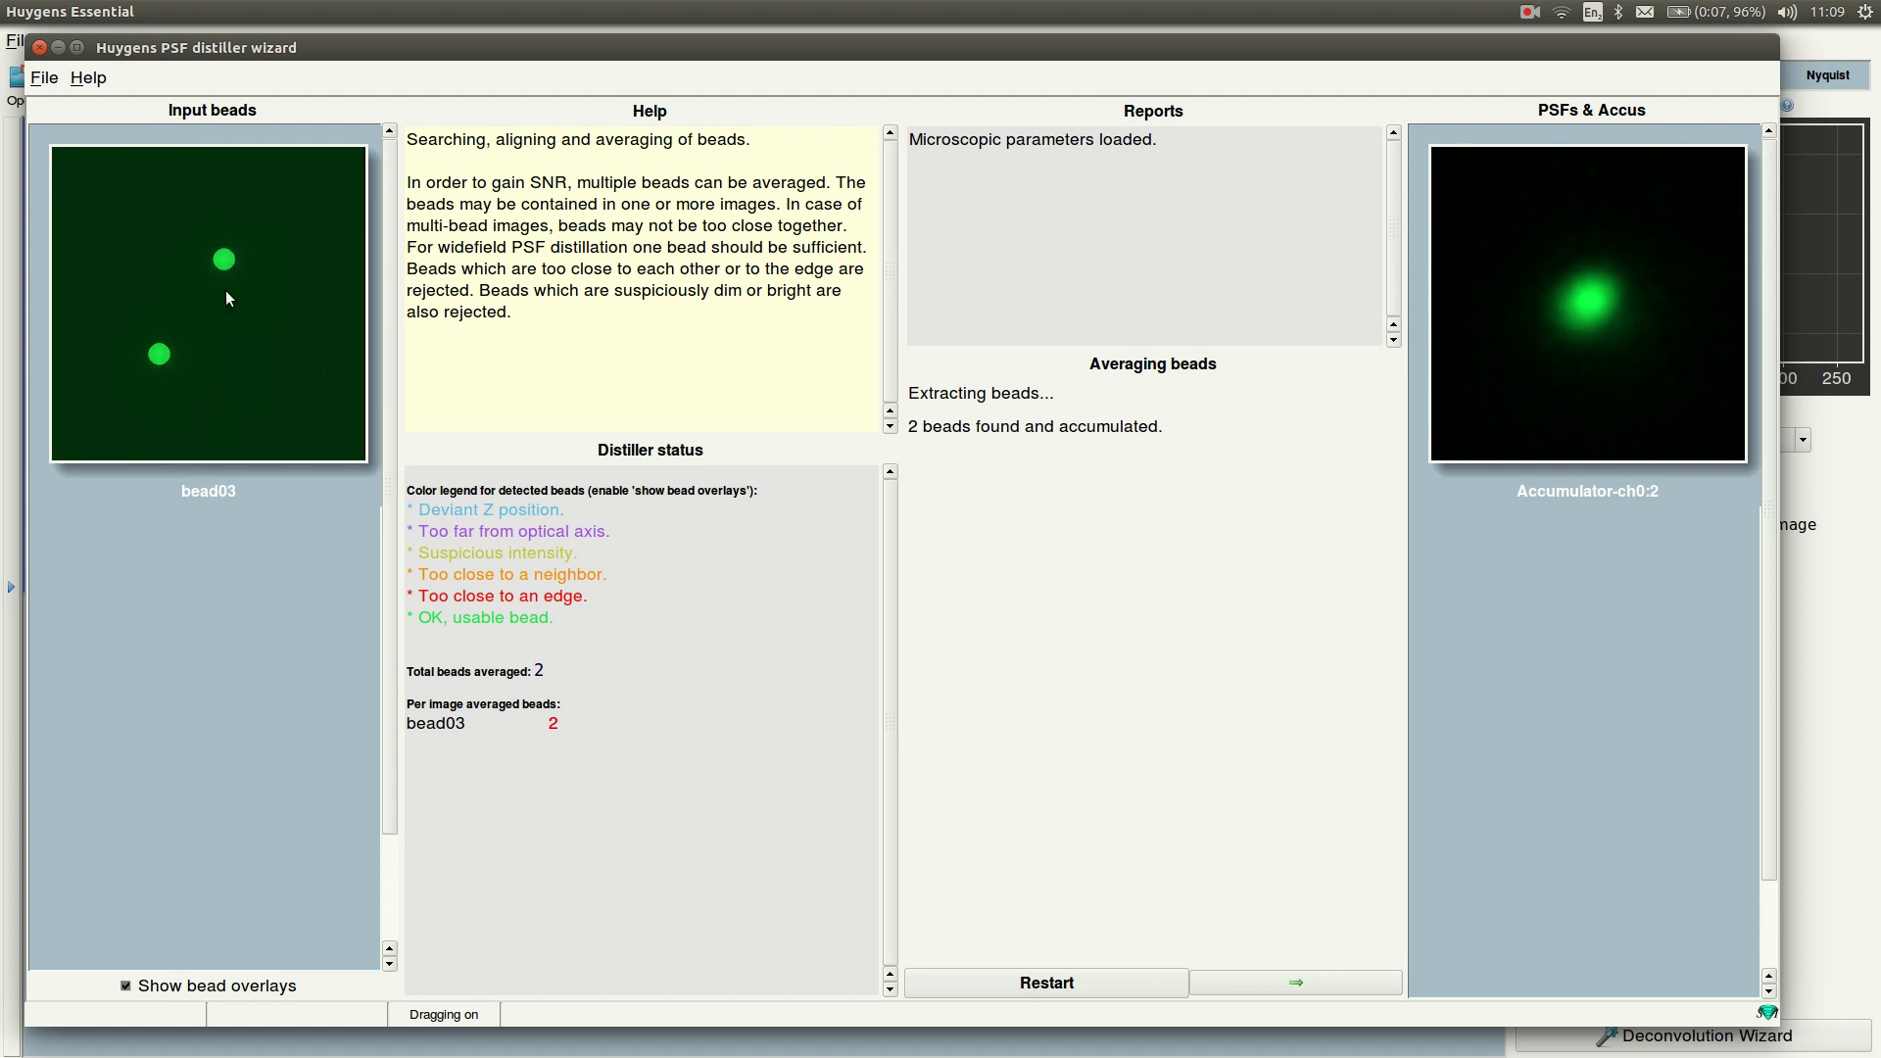
{"action": "mouse_move", "coordinate": [424, 629]}
{"action": "left_mouse_down"}
{"action": "mouse_move", "coordinate": [500, 618]}
{"action": "mouse_move", "coordinate": [438, 618]}
{"action": "left_mouse_up"}
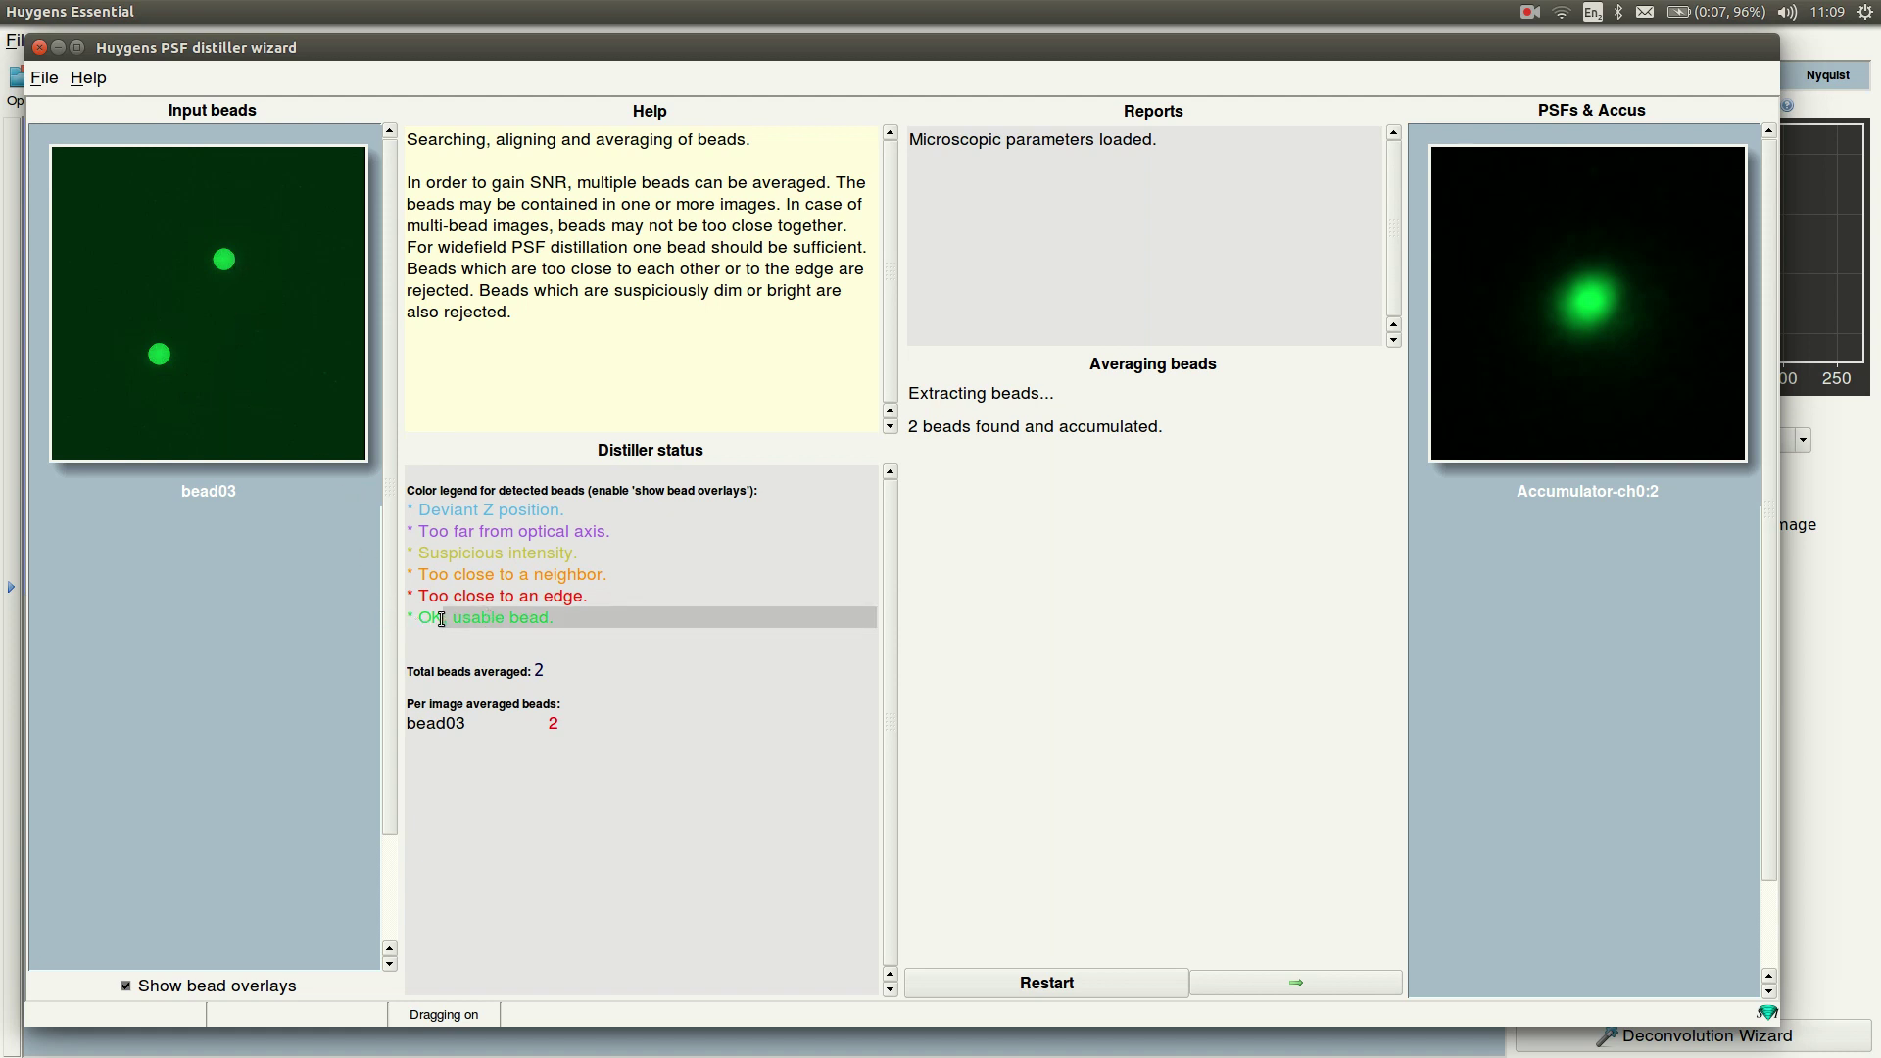
{"action": "left_click", "coordinate": [446, 601]}
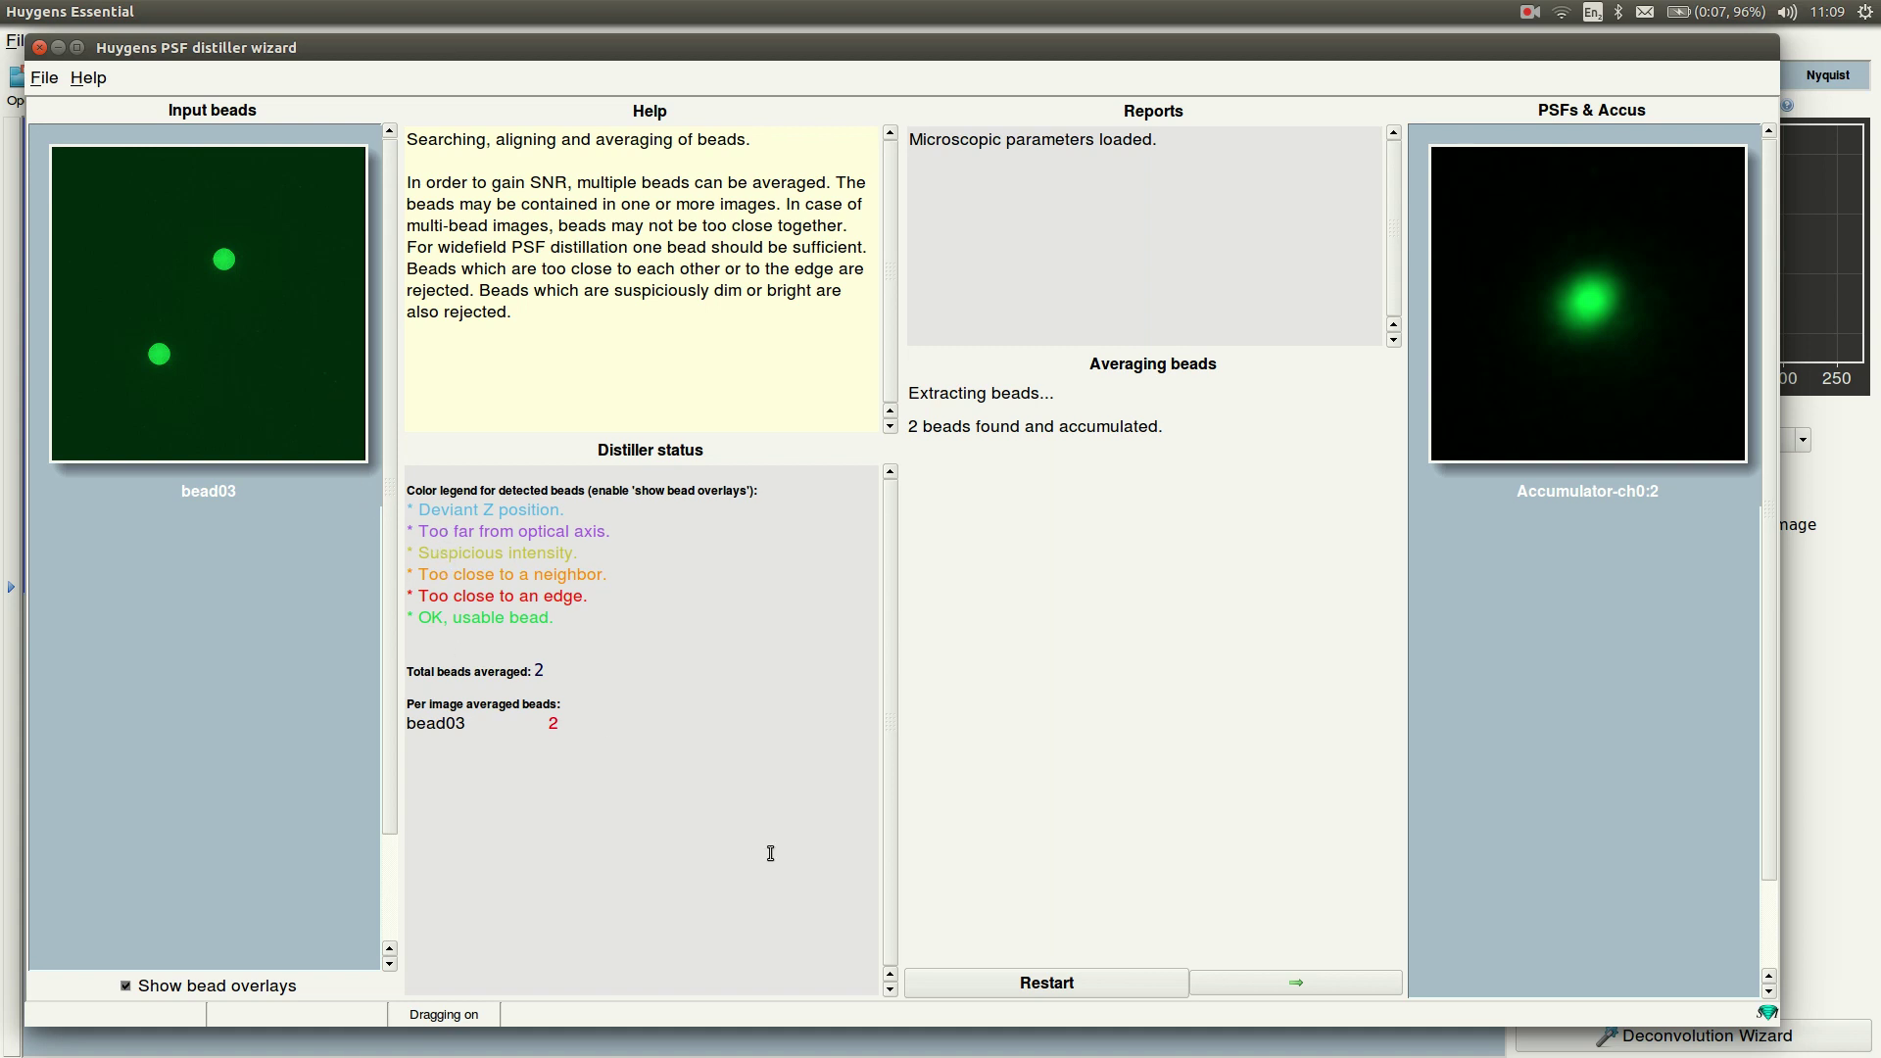
{"action": "left_click", "coordinate": [1333, 973]}
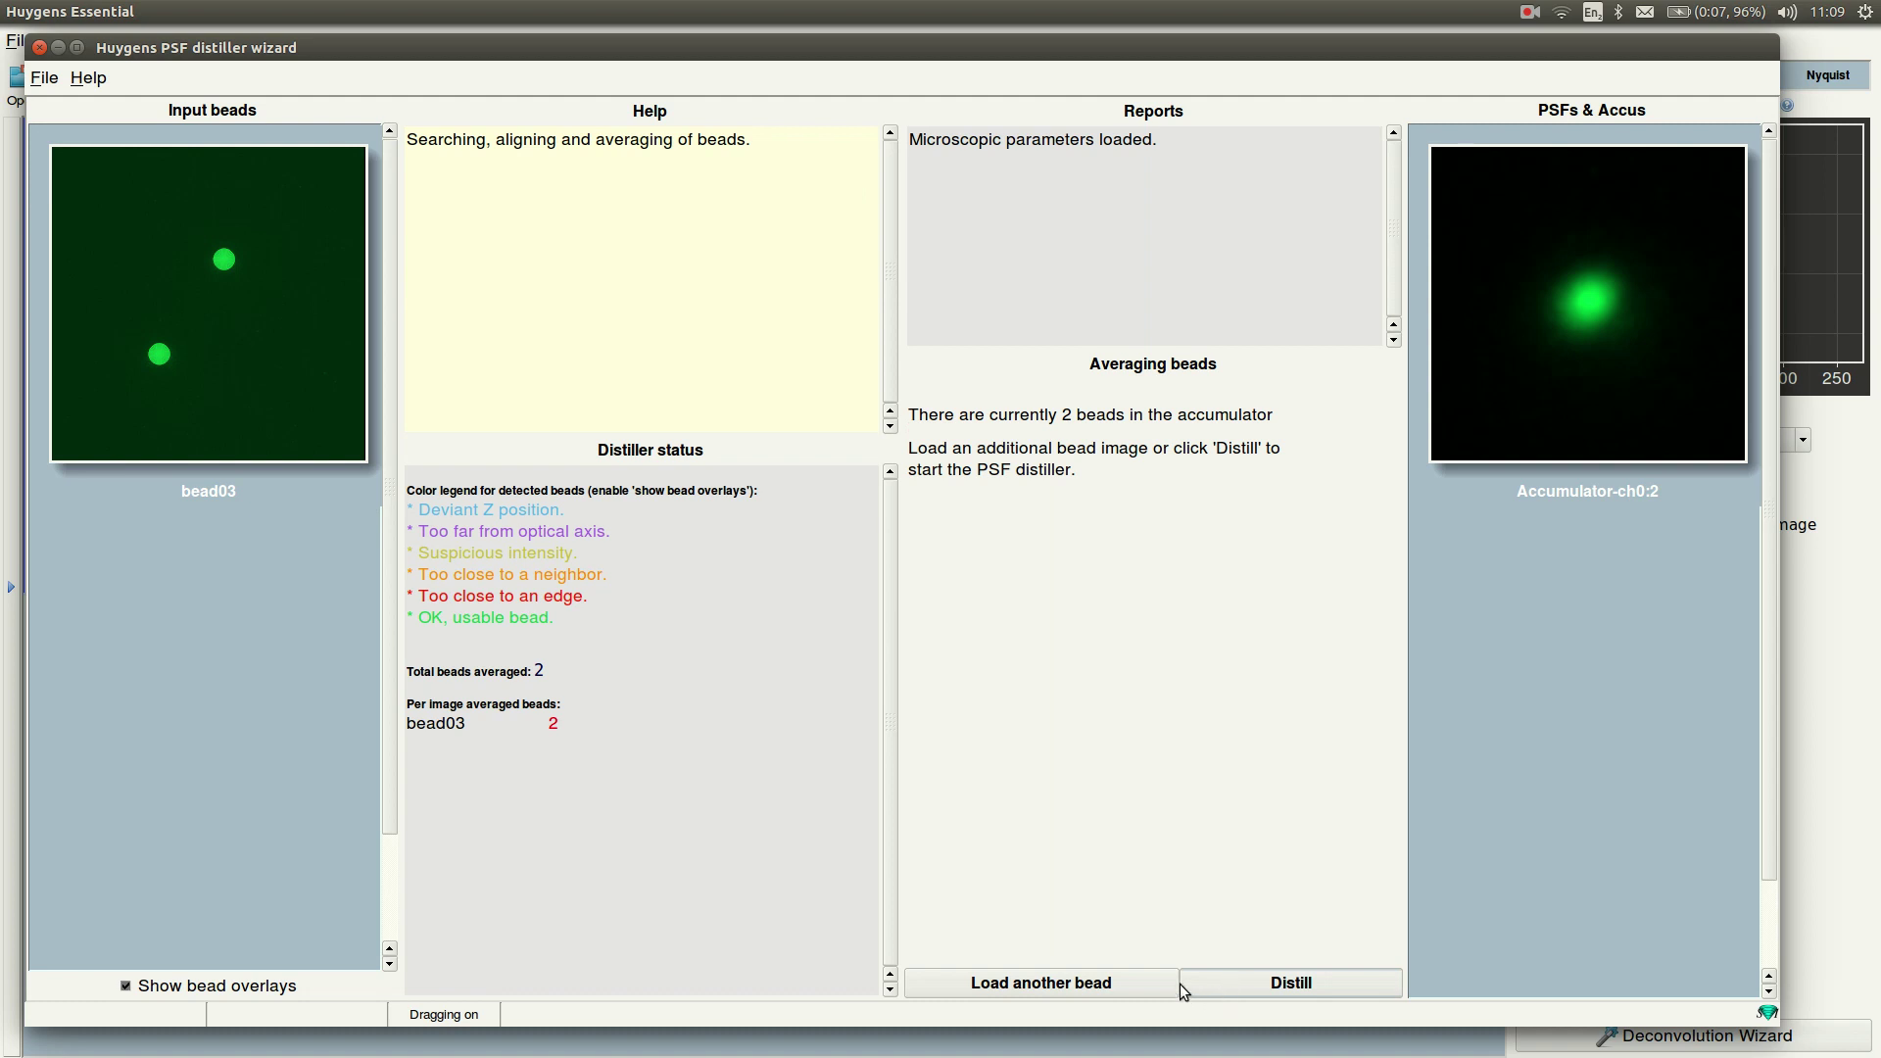
{"action": "left_click", "coordinate": [1115, 986]}
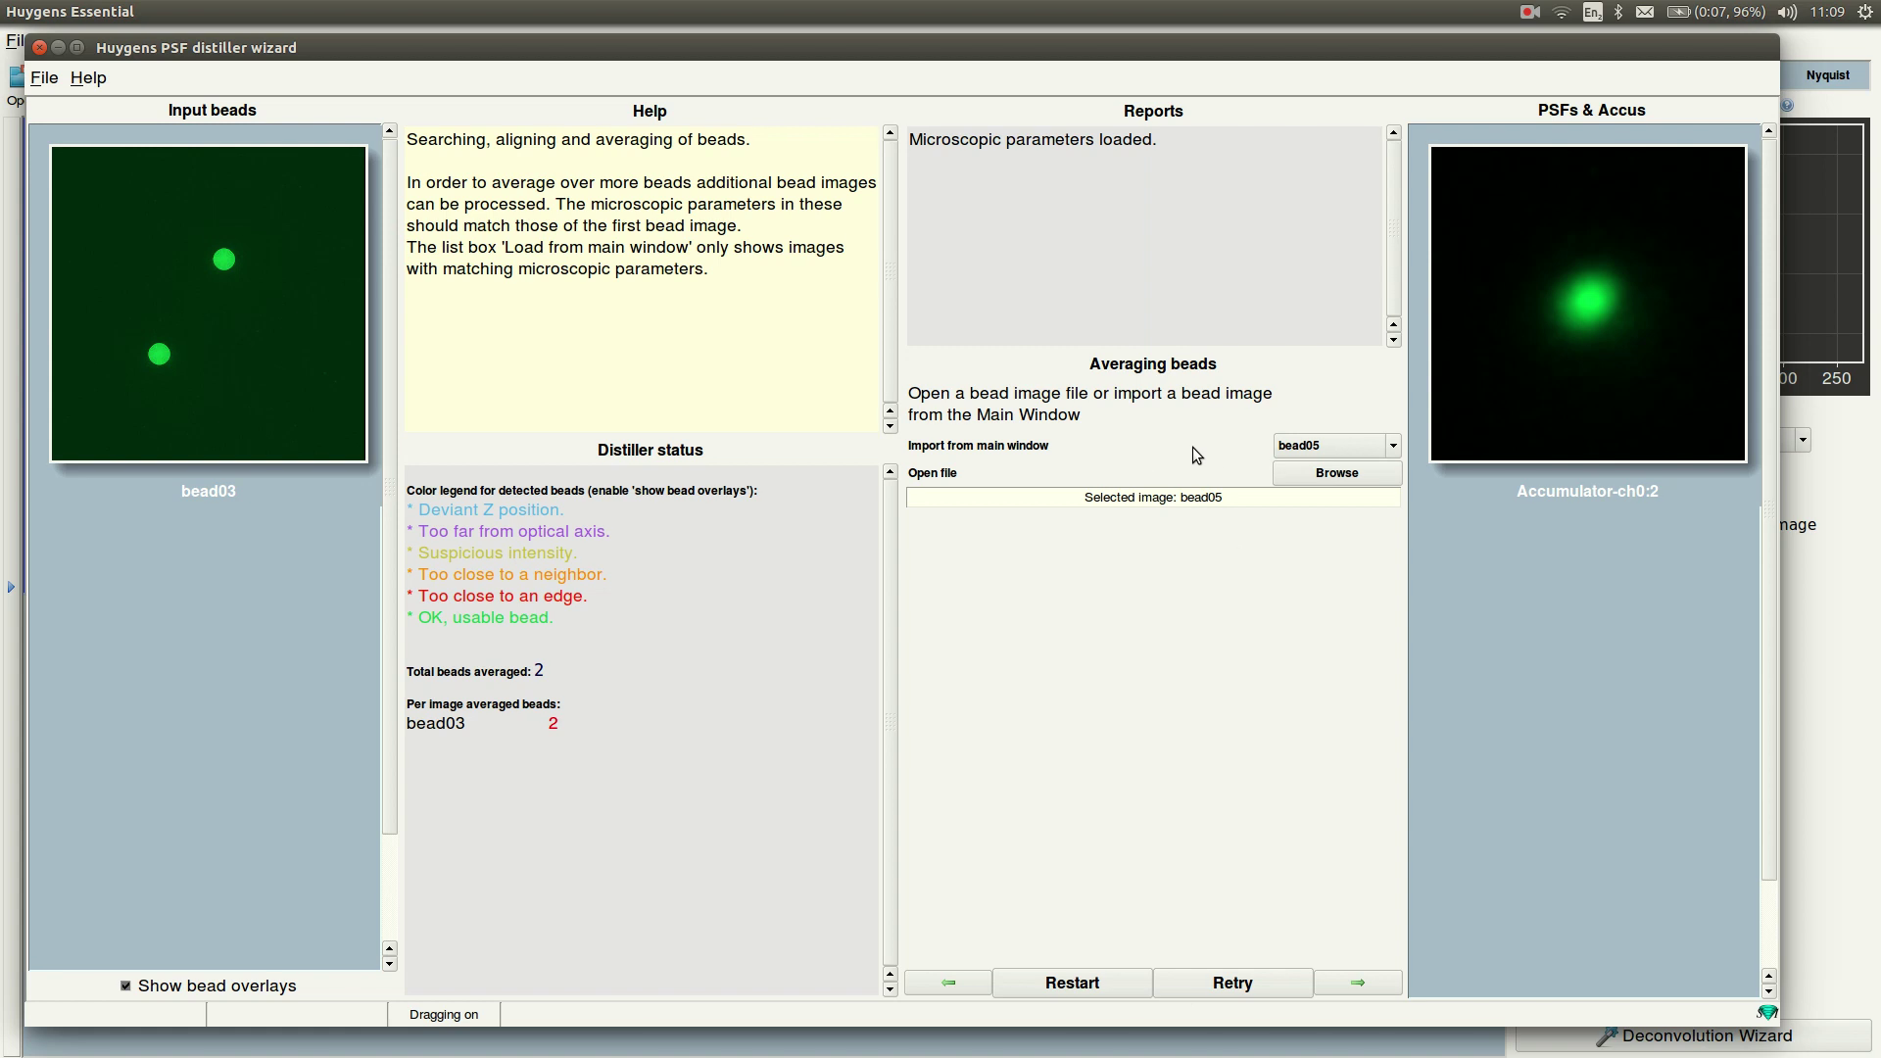
{"action": "left_click", "coordinate": [1296, 452]}
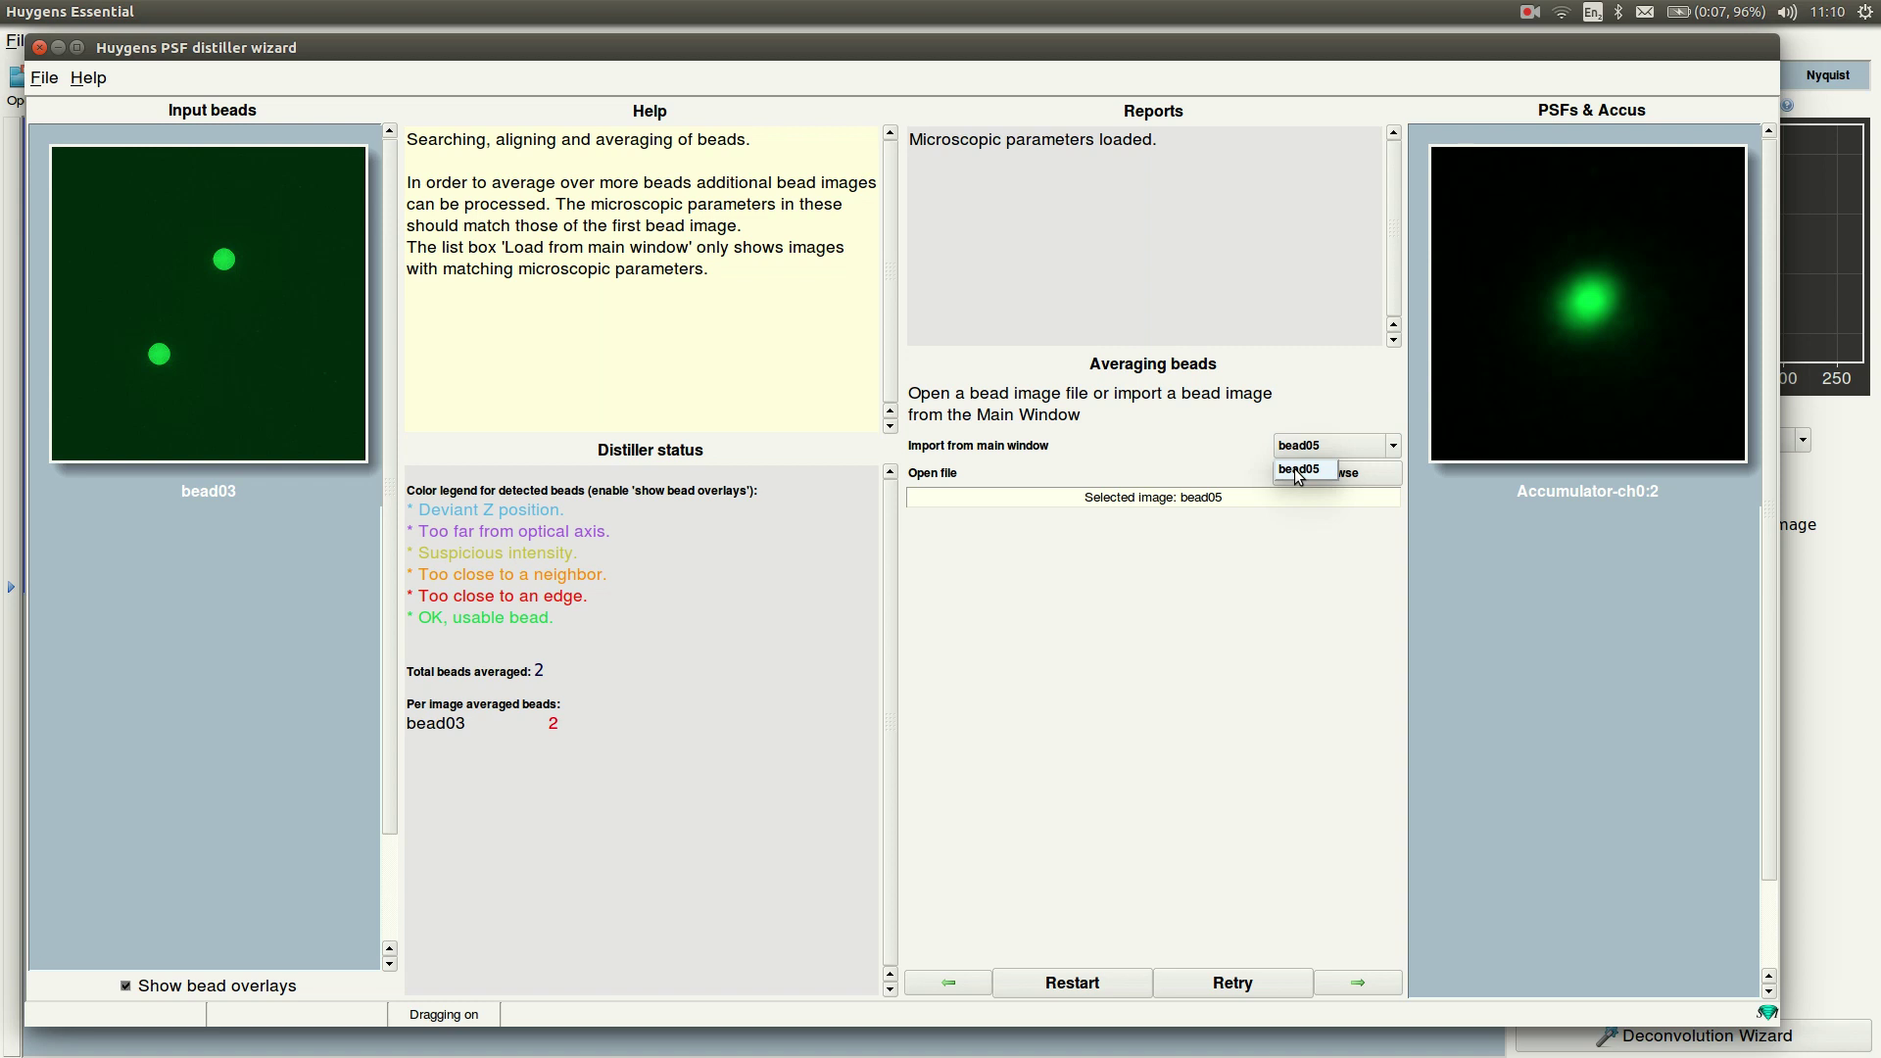
{"action": "left_click", "coordinate": [1295, 473]}
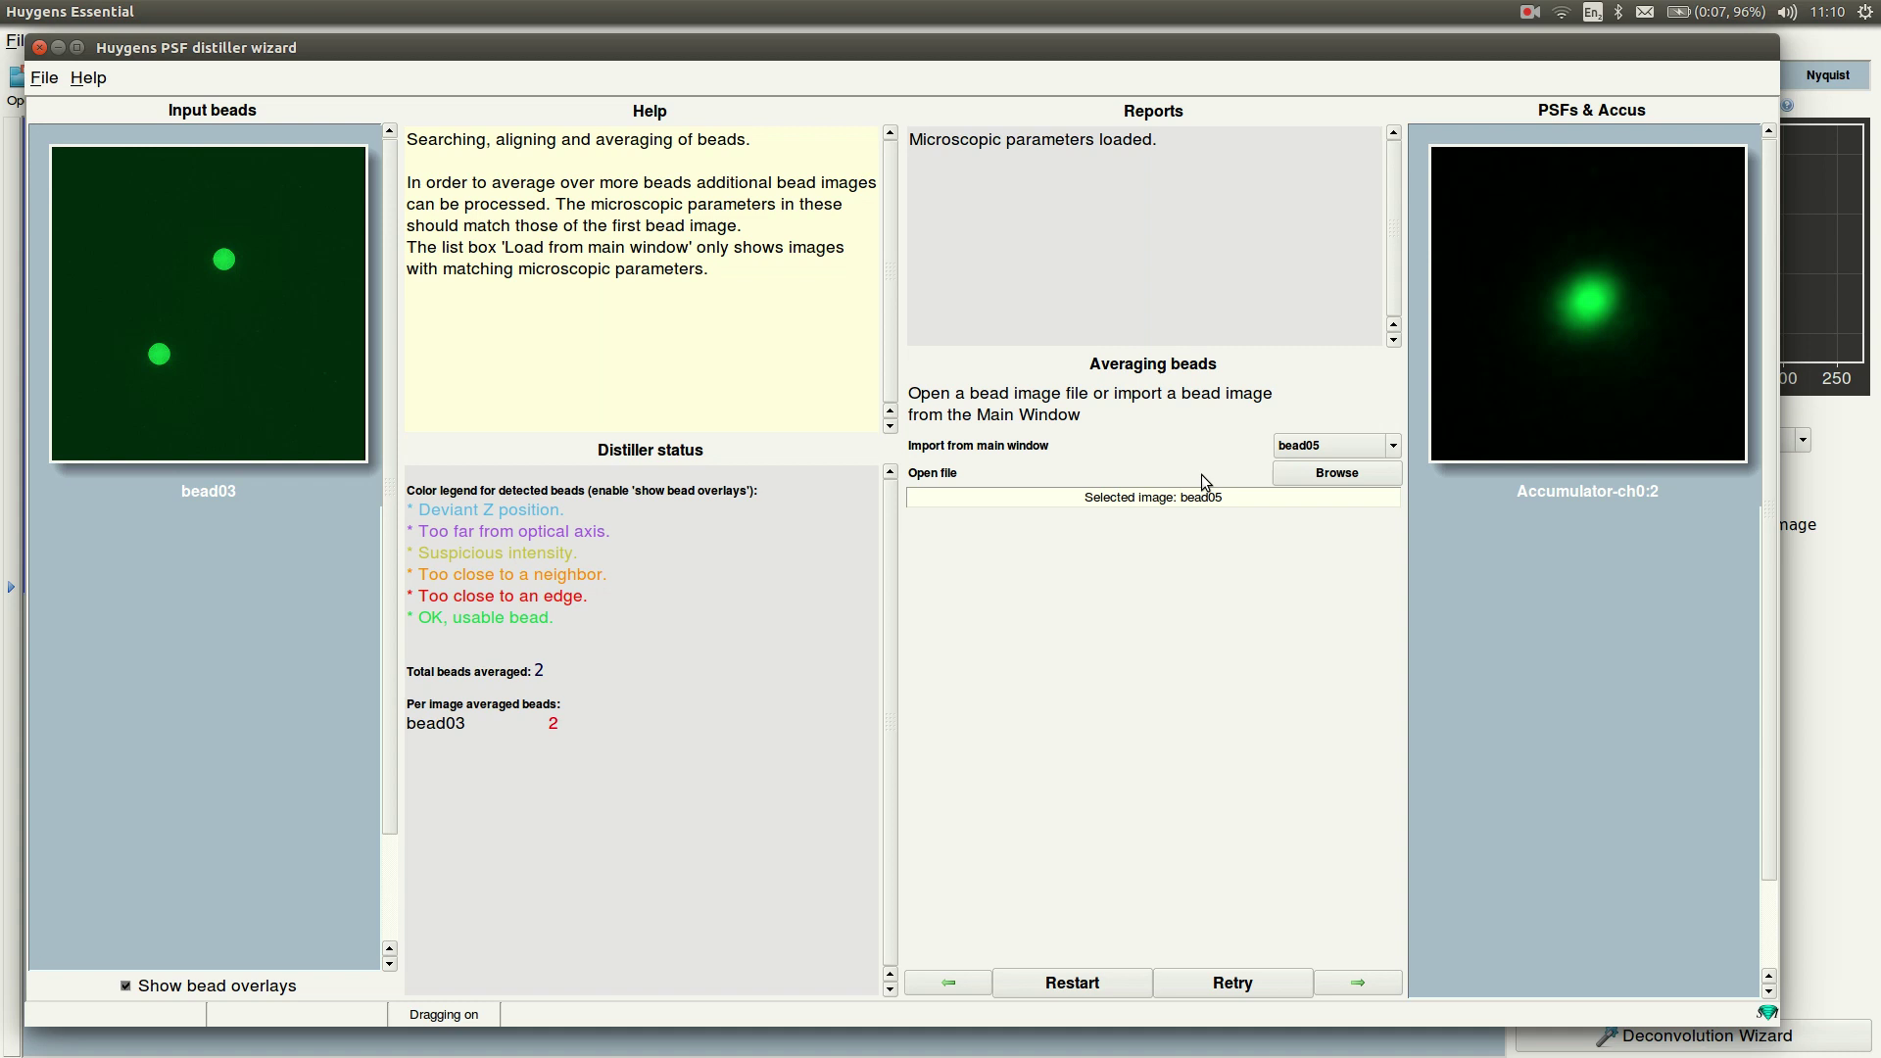
{"action": "left_click", "coordinate": [1346, 983]}
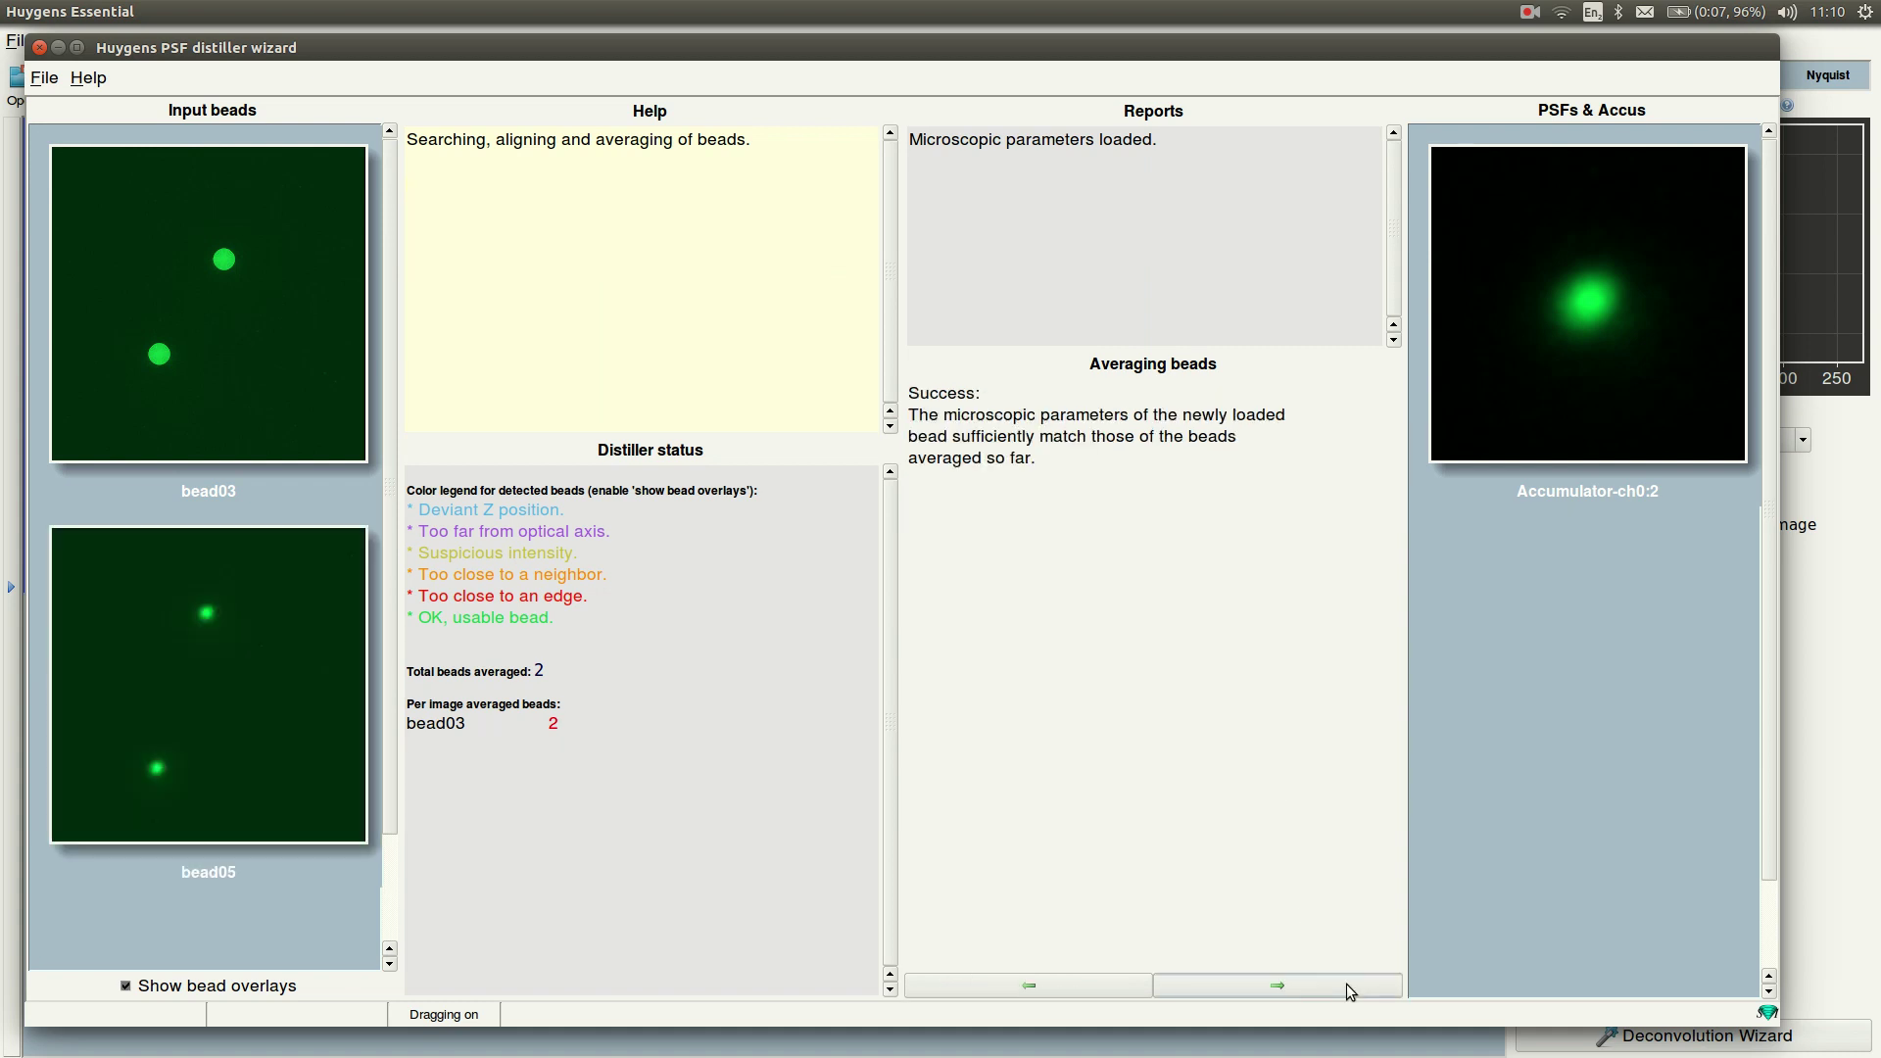
{"action": "left_click", "coordinate": [1308, 982]}
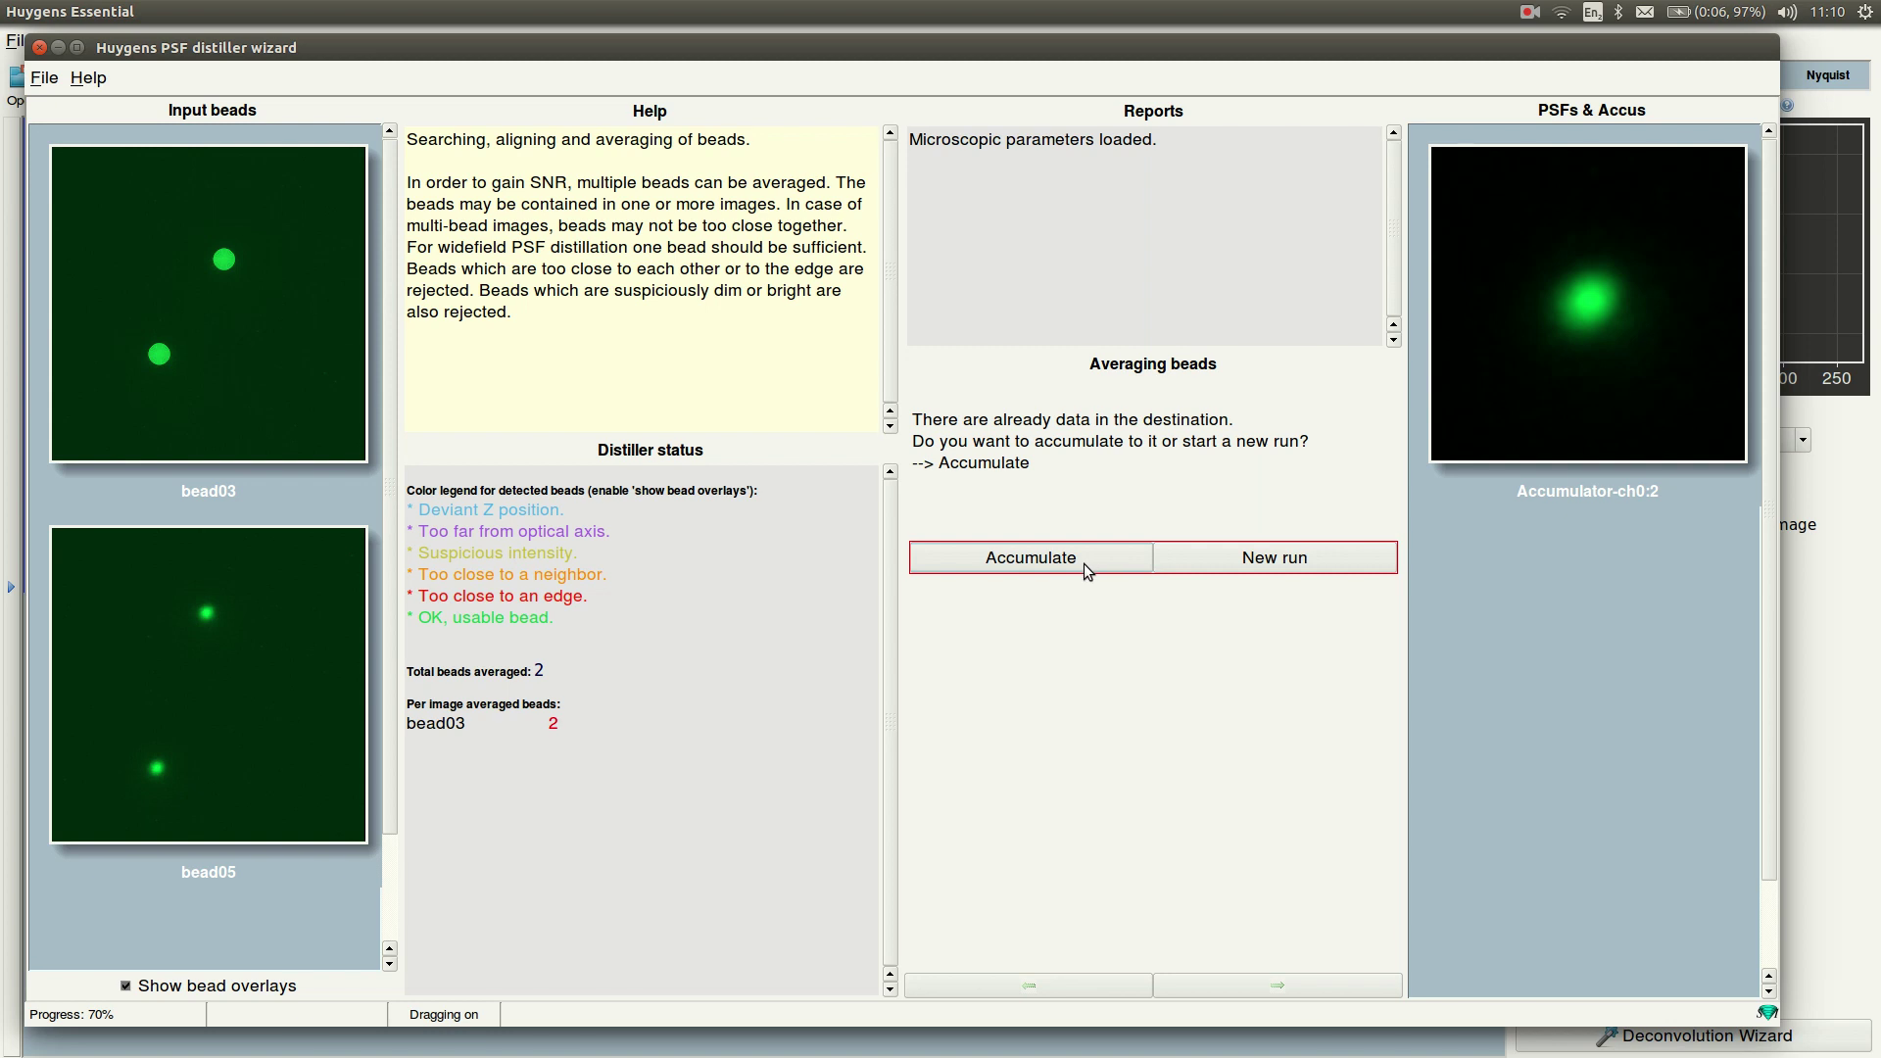
{"action": "left_click", "coordinate": [1084, 562]}
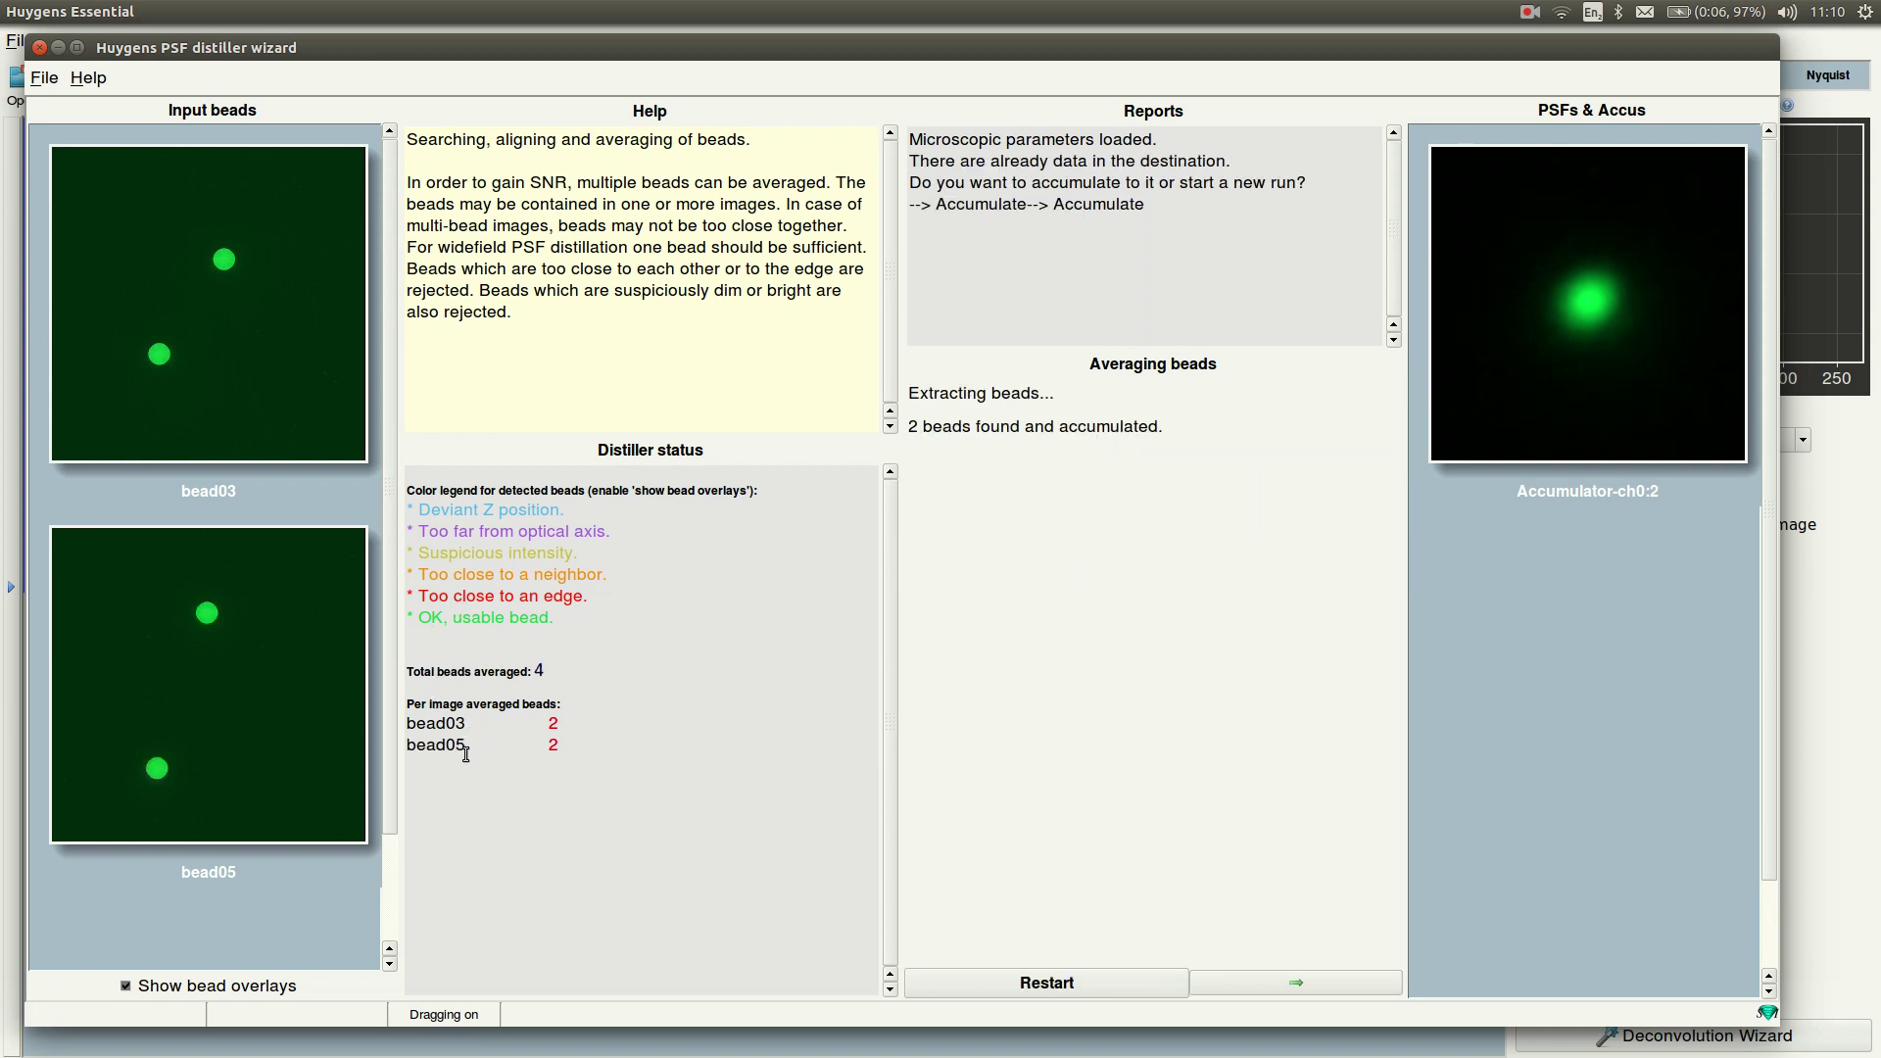
{"action": "left_click_drag", "start_coordinate": [445, 745], "coordinate": [549, 755]}
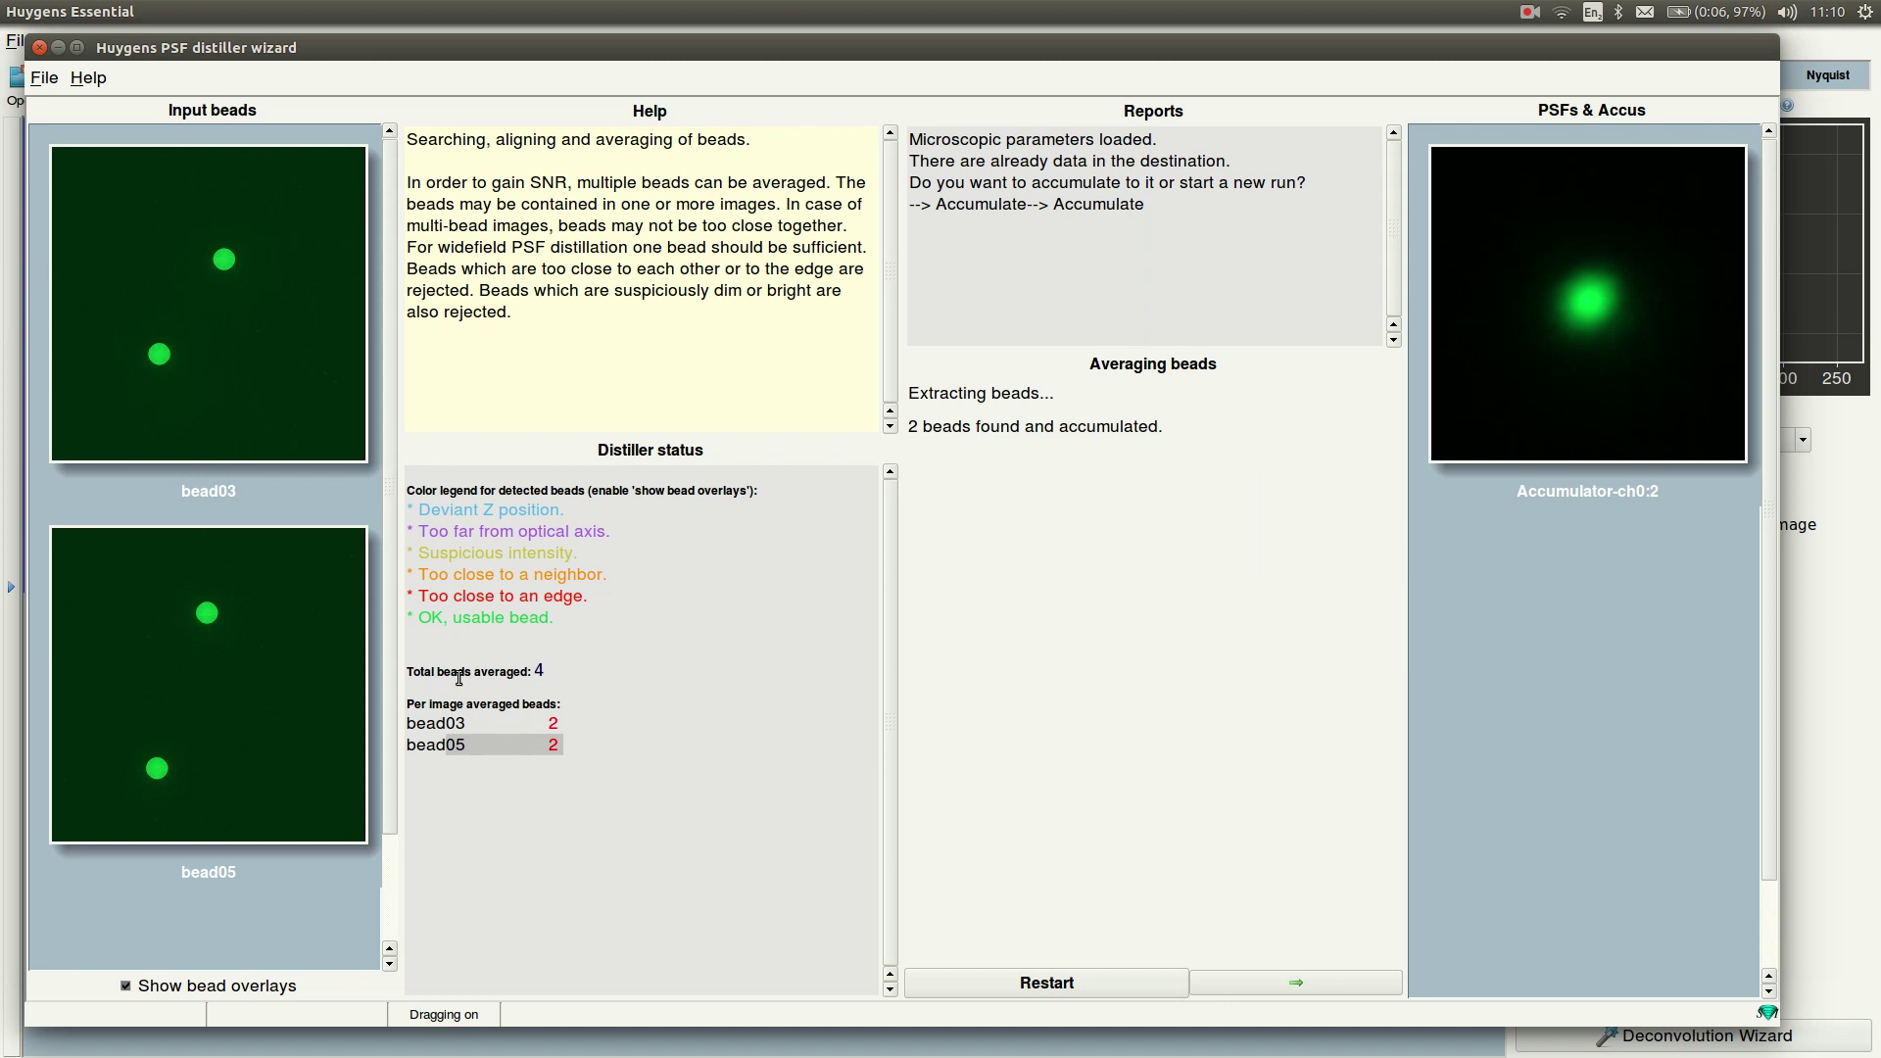
{"action": "left_click_drag", "start_coordinate": [413, 678], "coordinate": [550, 680]}
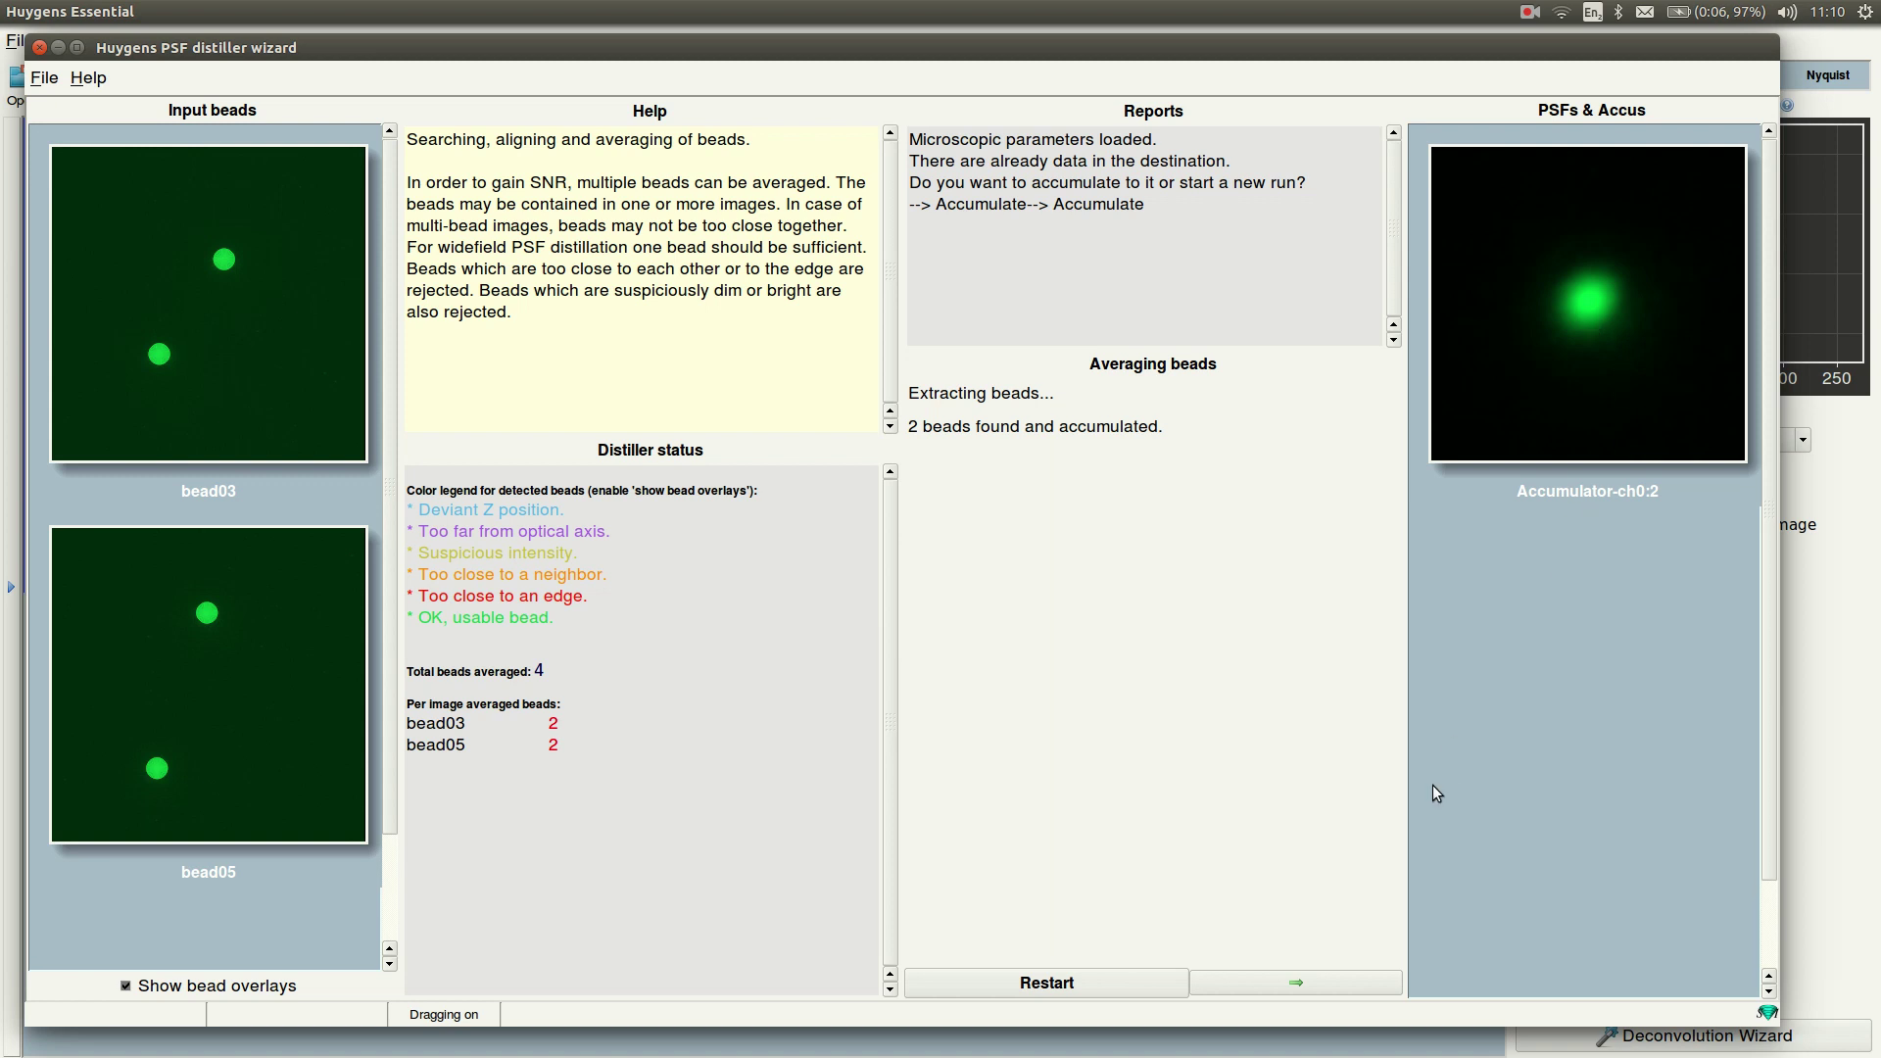
Distill PSF:2 from the four averaged beads and advance to finalizing the result
{"action": "left_click", "coordinate": [1311, 982]}
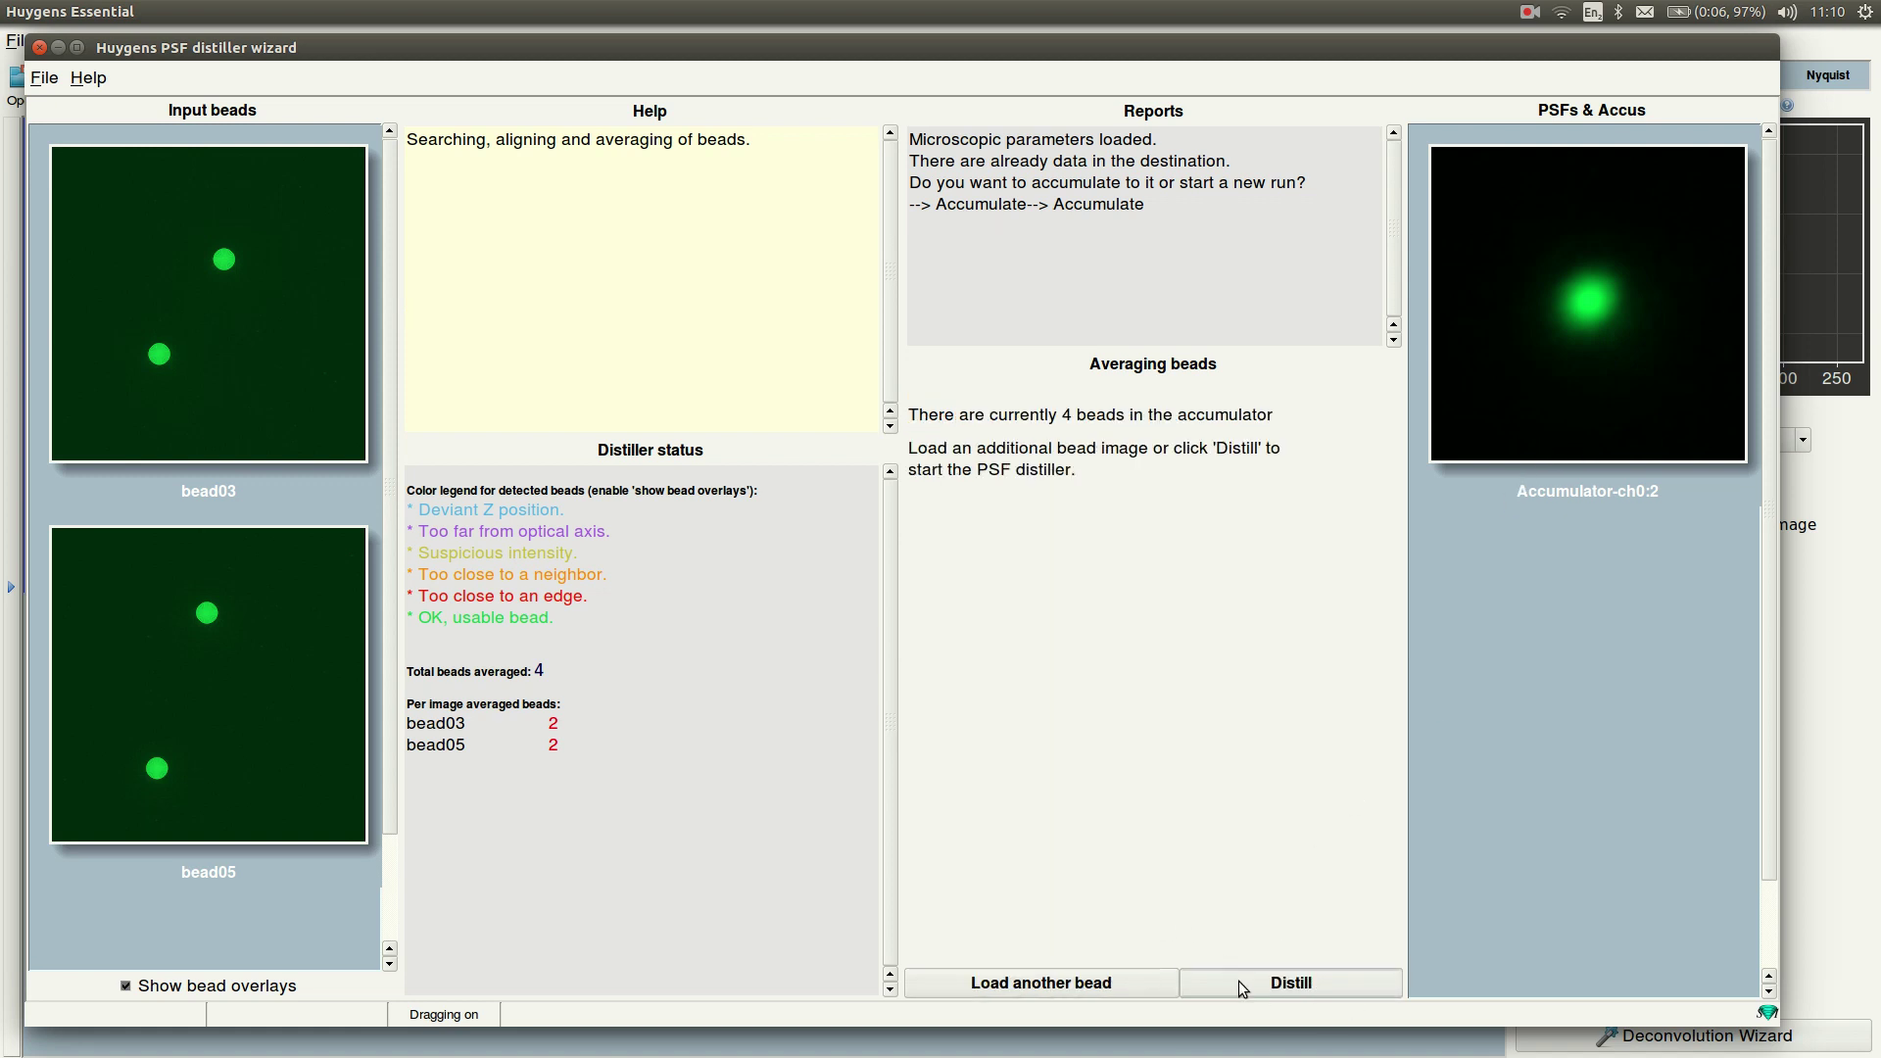
{"action": "left_click", "coordinate": [1238, 984]}
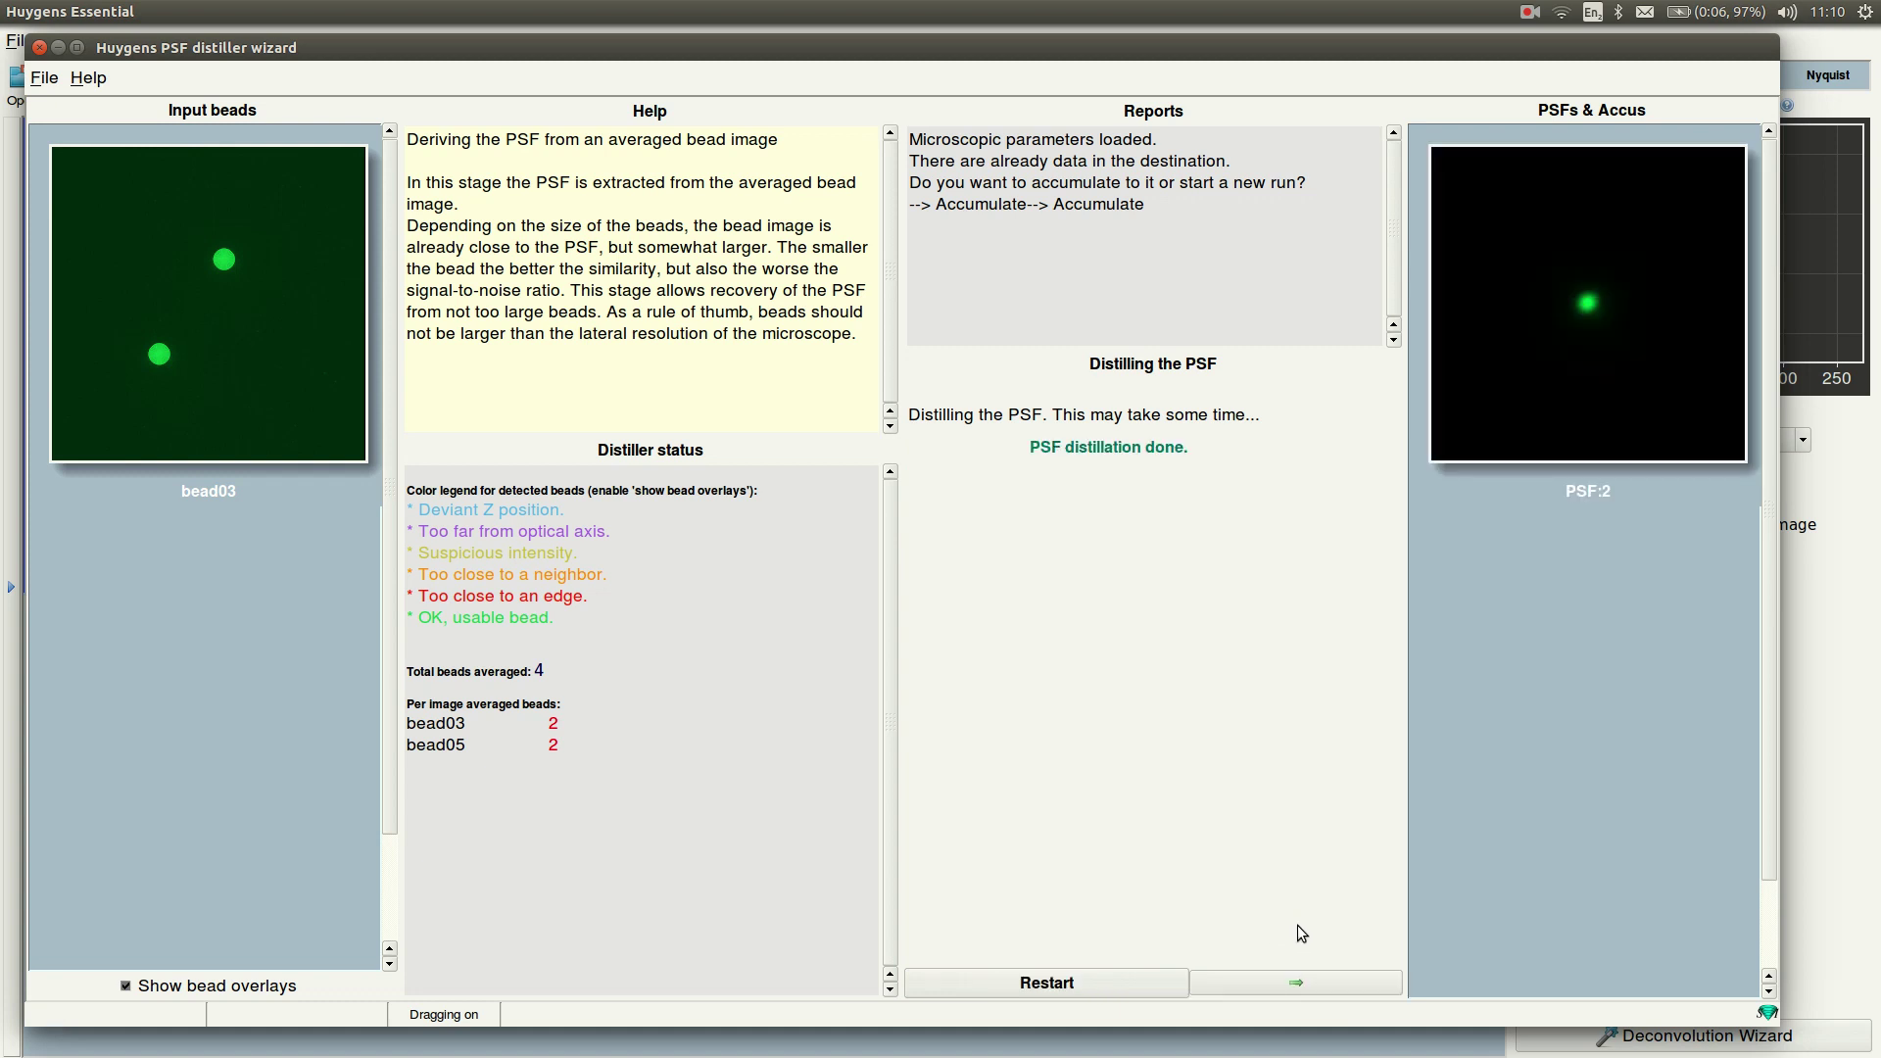
{"action": "left_click", "coordinate": [1292, 991]}
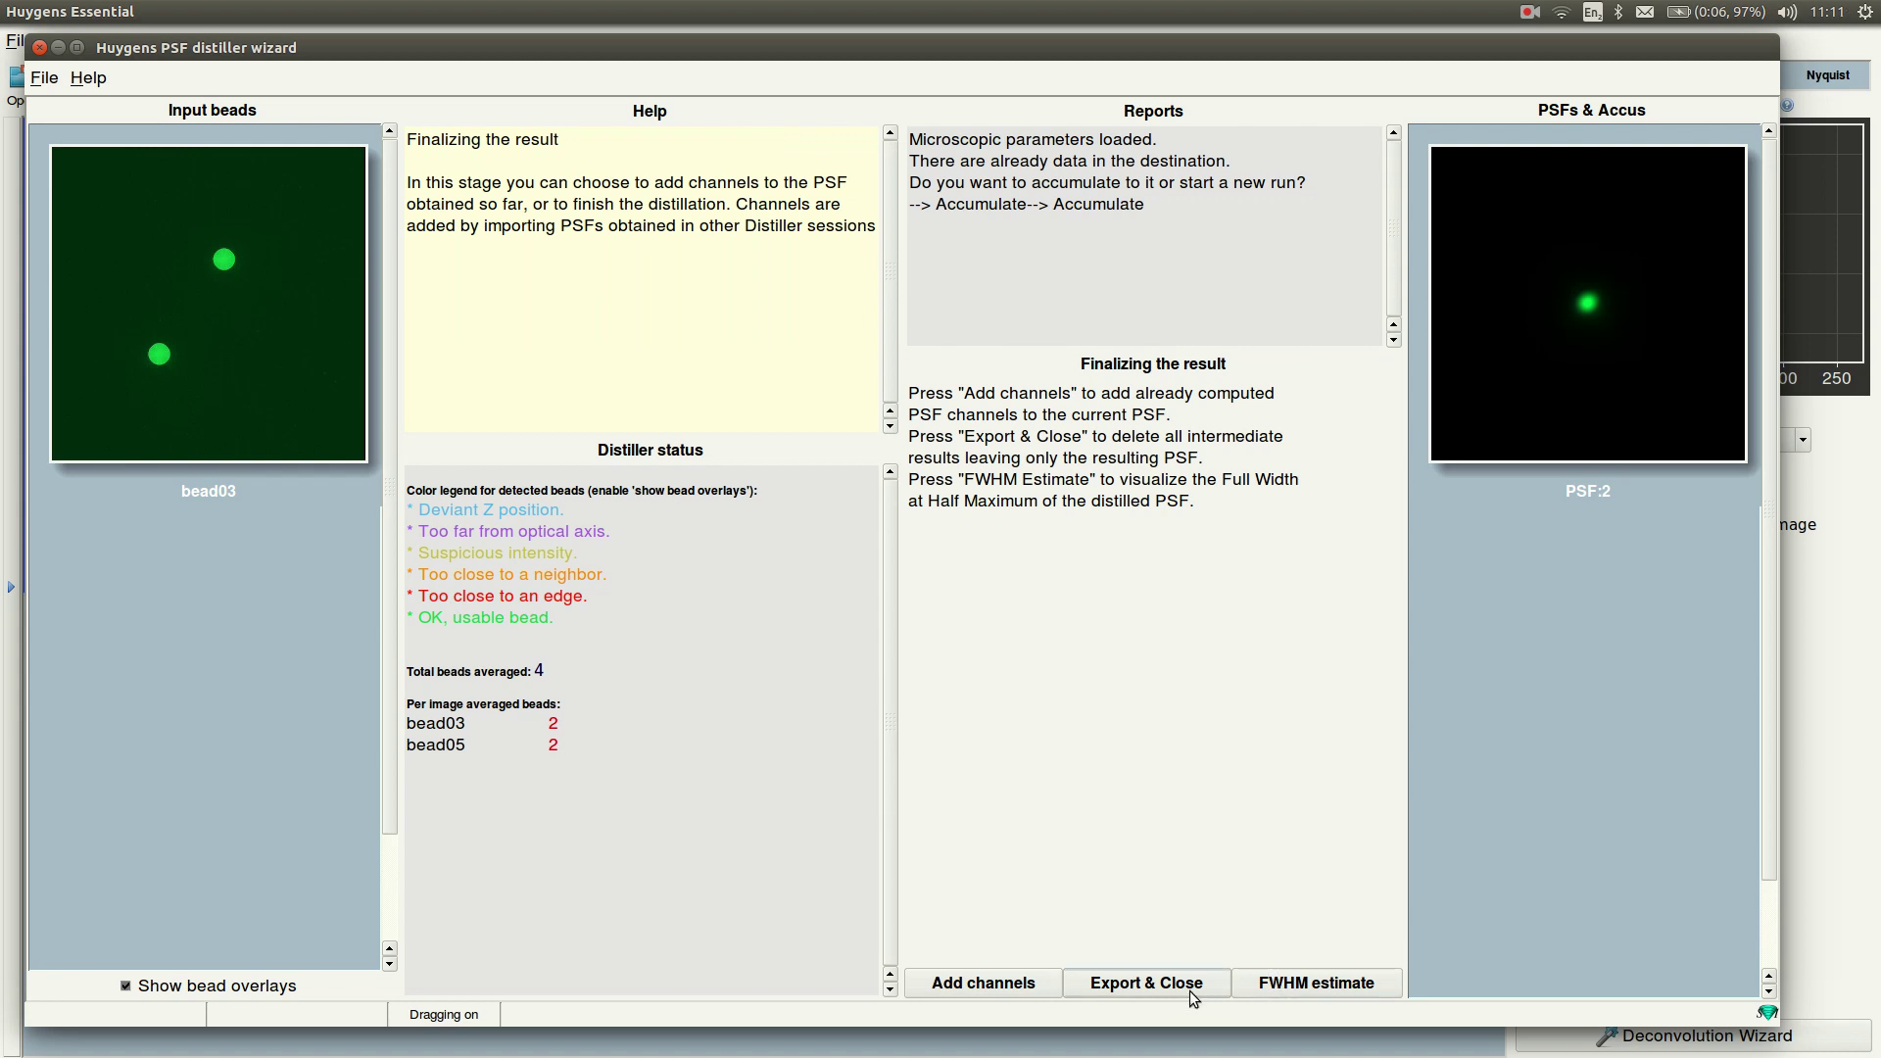
Open the FWHM estimate and view the distilled PSF's profiles along x, y and z
{"action": "left_click", "coordinate": [1268, 988]}
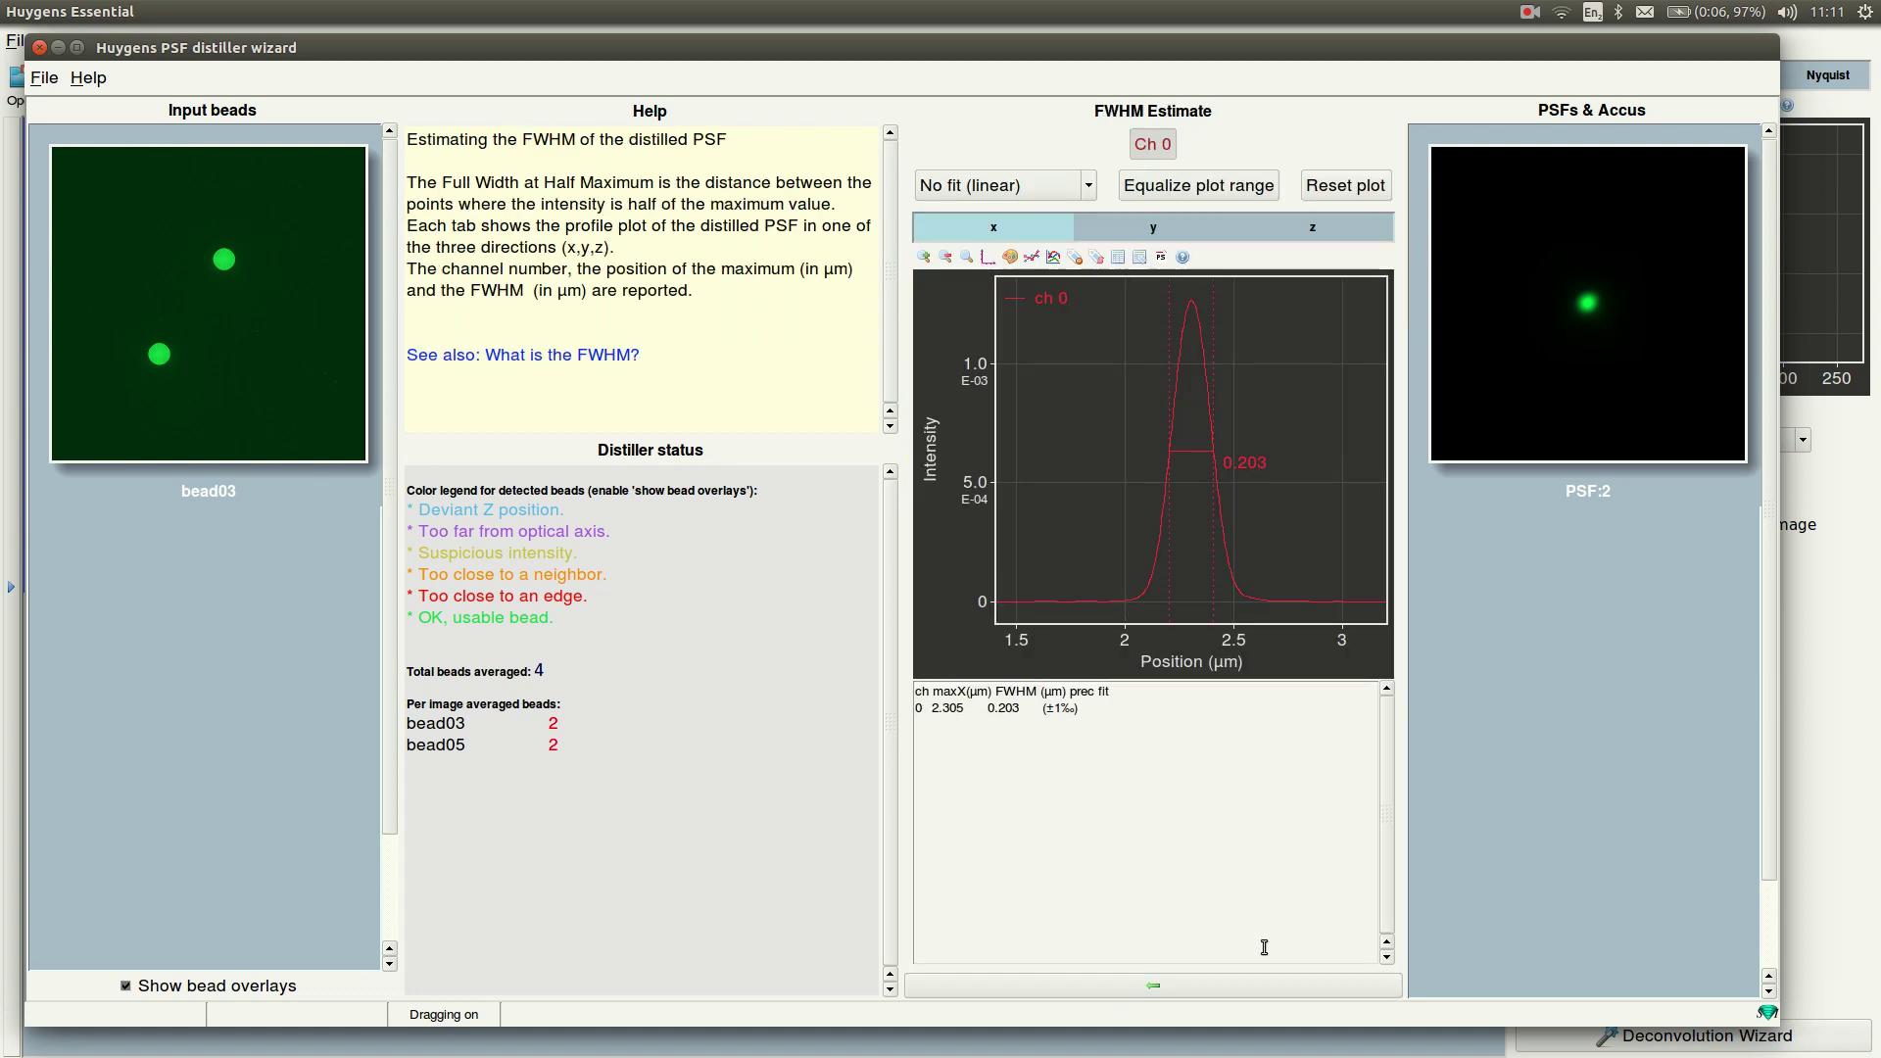
{"action": "left_click", "coordinate": [1134, 230]}
{"action": "left_click", "coordinate": [1274, 223]}
{"action": "left_click", "coordinate": [1027, 238]}
{"action": "left_click", "coordinate": [1124, 228]}
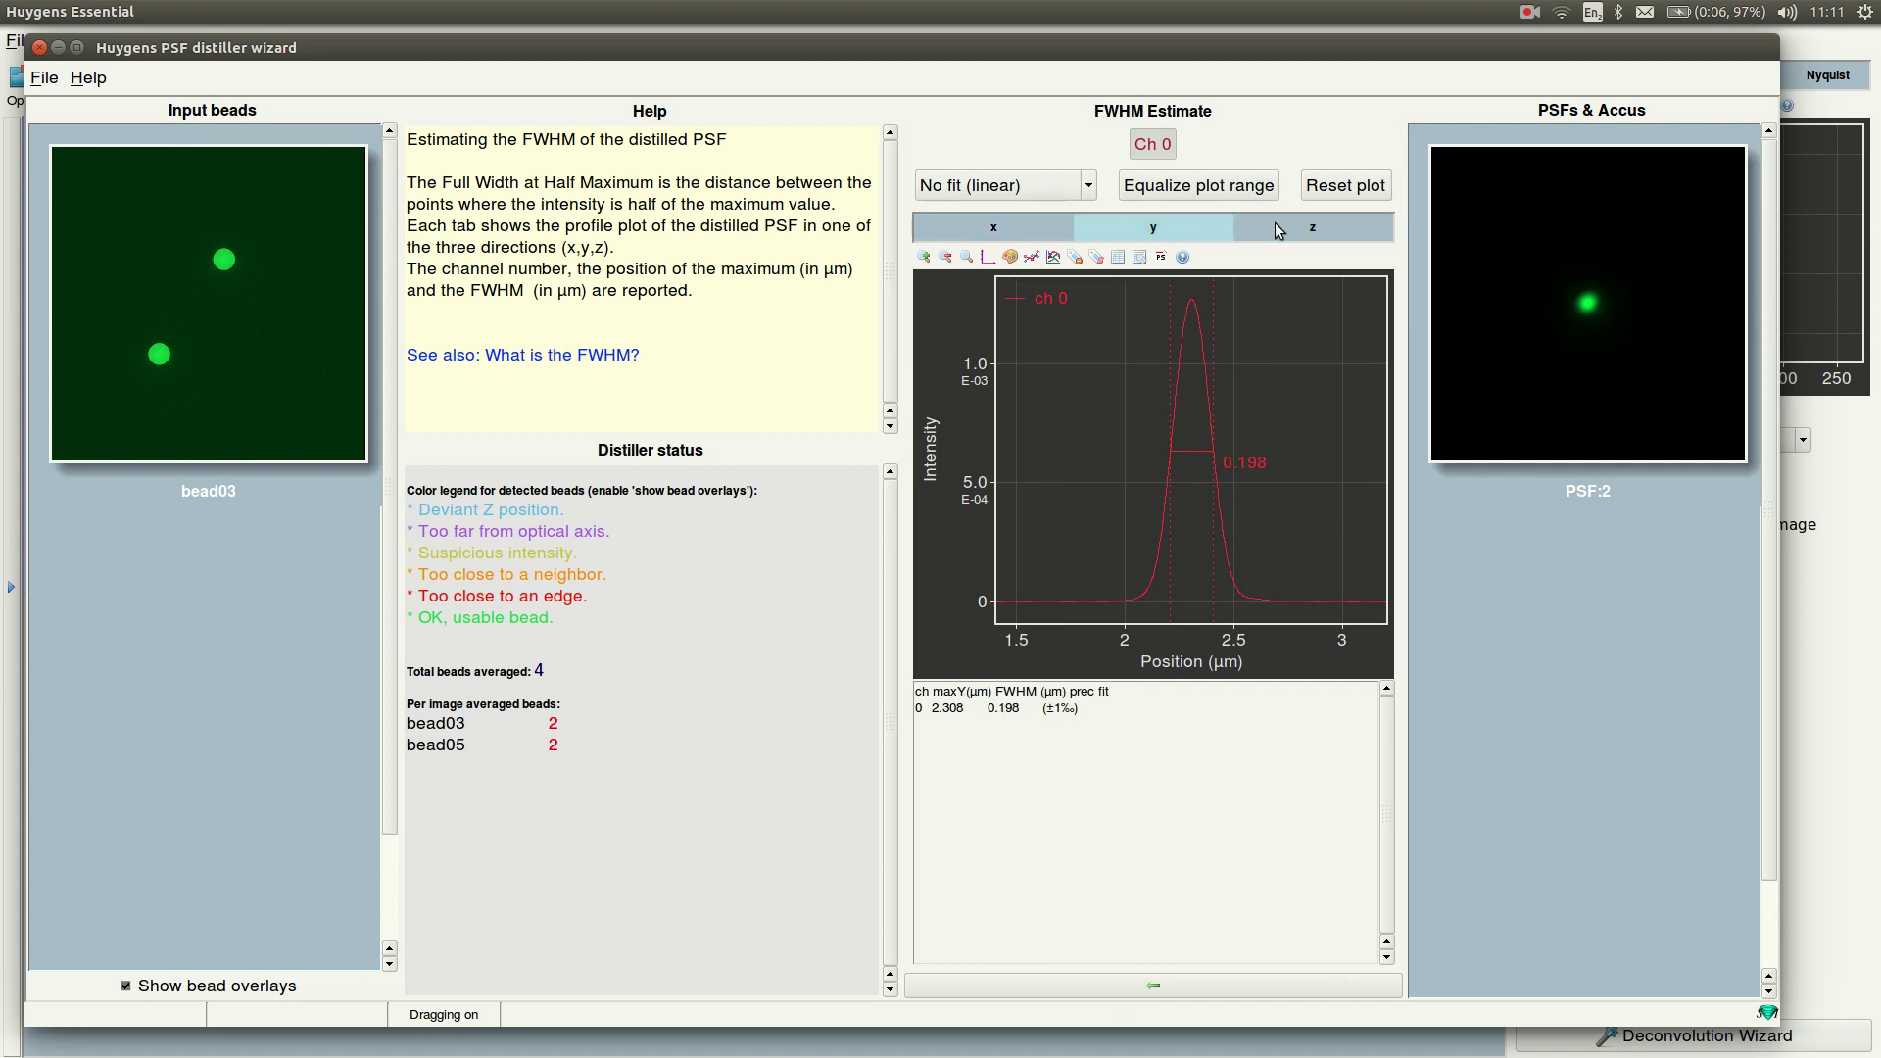
{"action": "left_click", "coordinate": [1280, 230]}
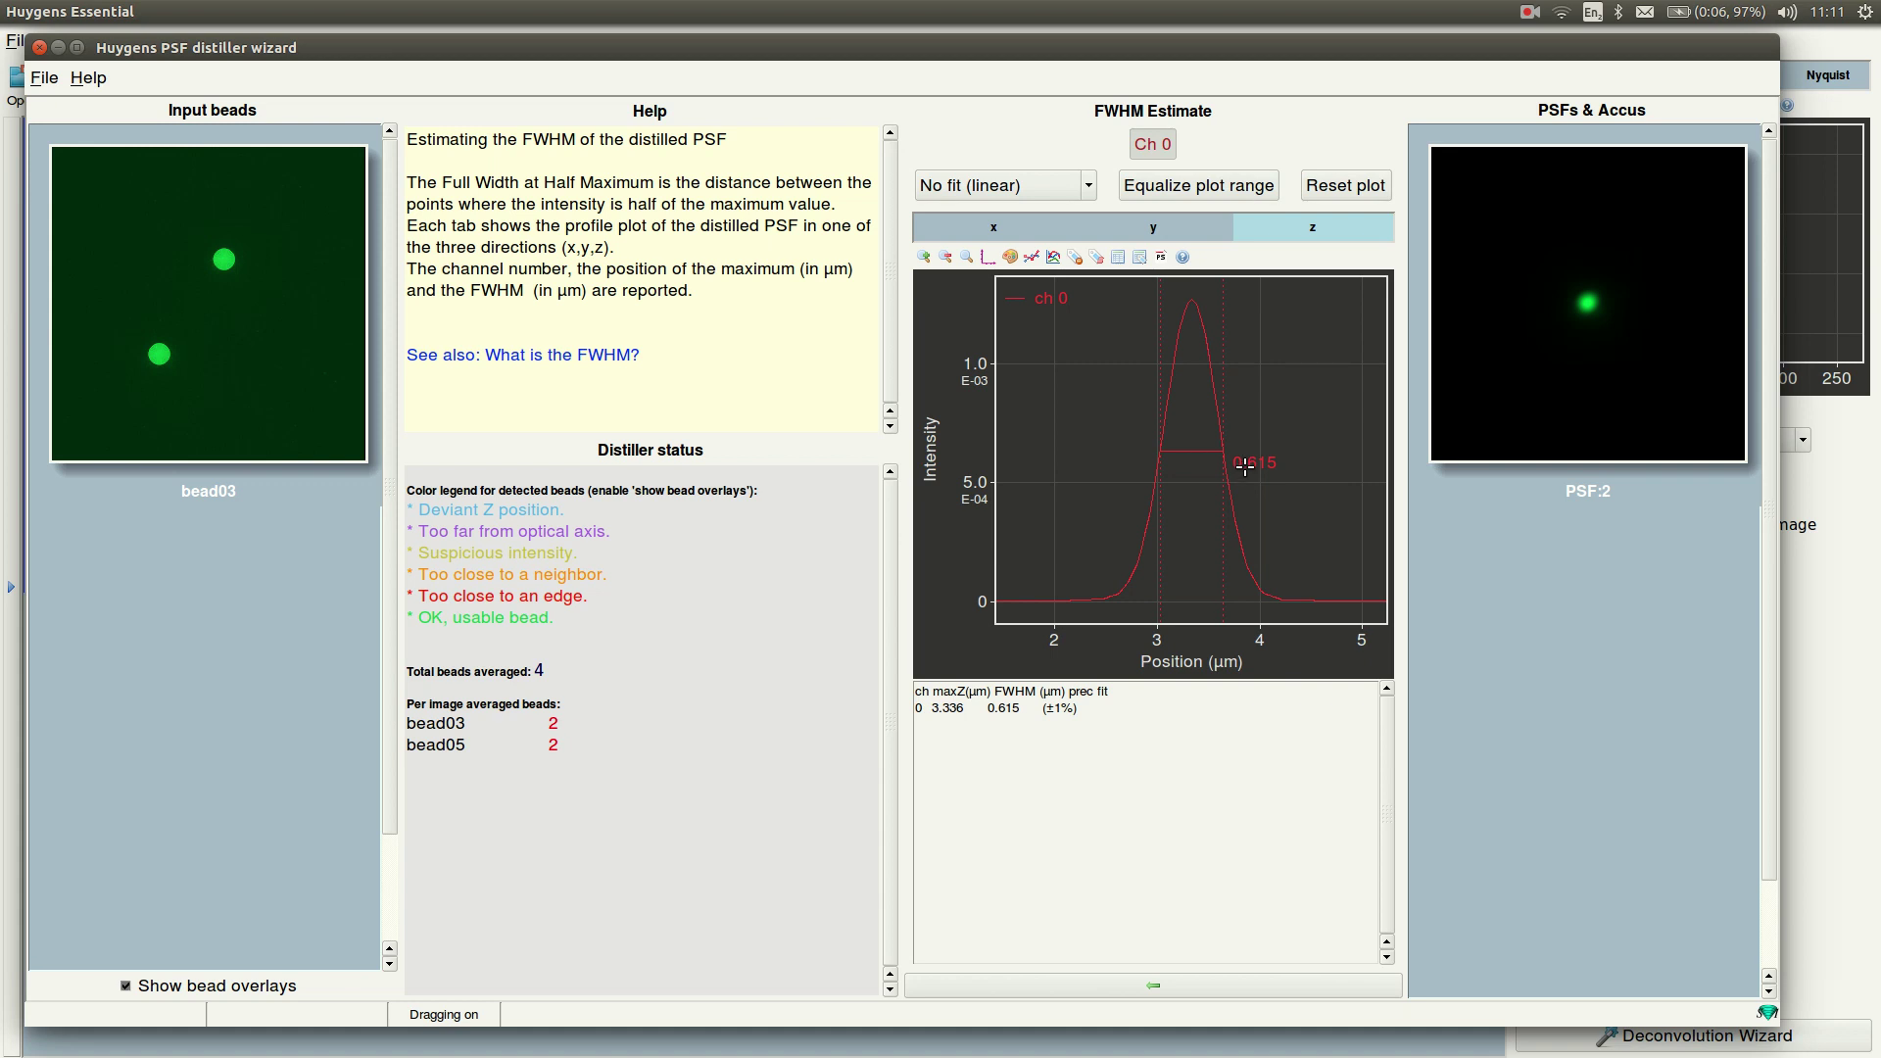
Apply a Gaussian fit and check the y and z FWHM, z about 0.615 µm
{"action": "left_click", "coordinate": [1086, 190]}
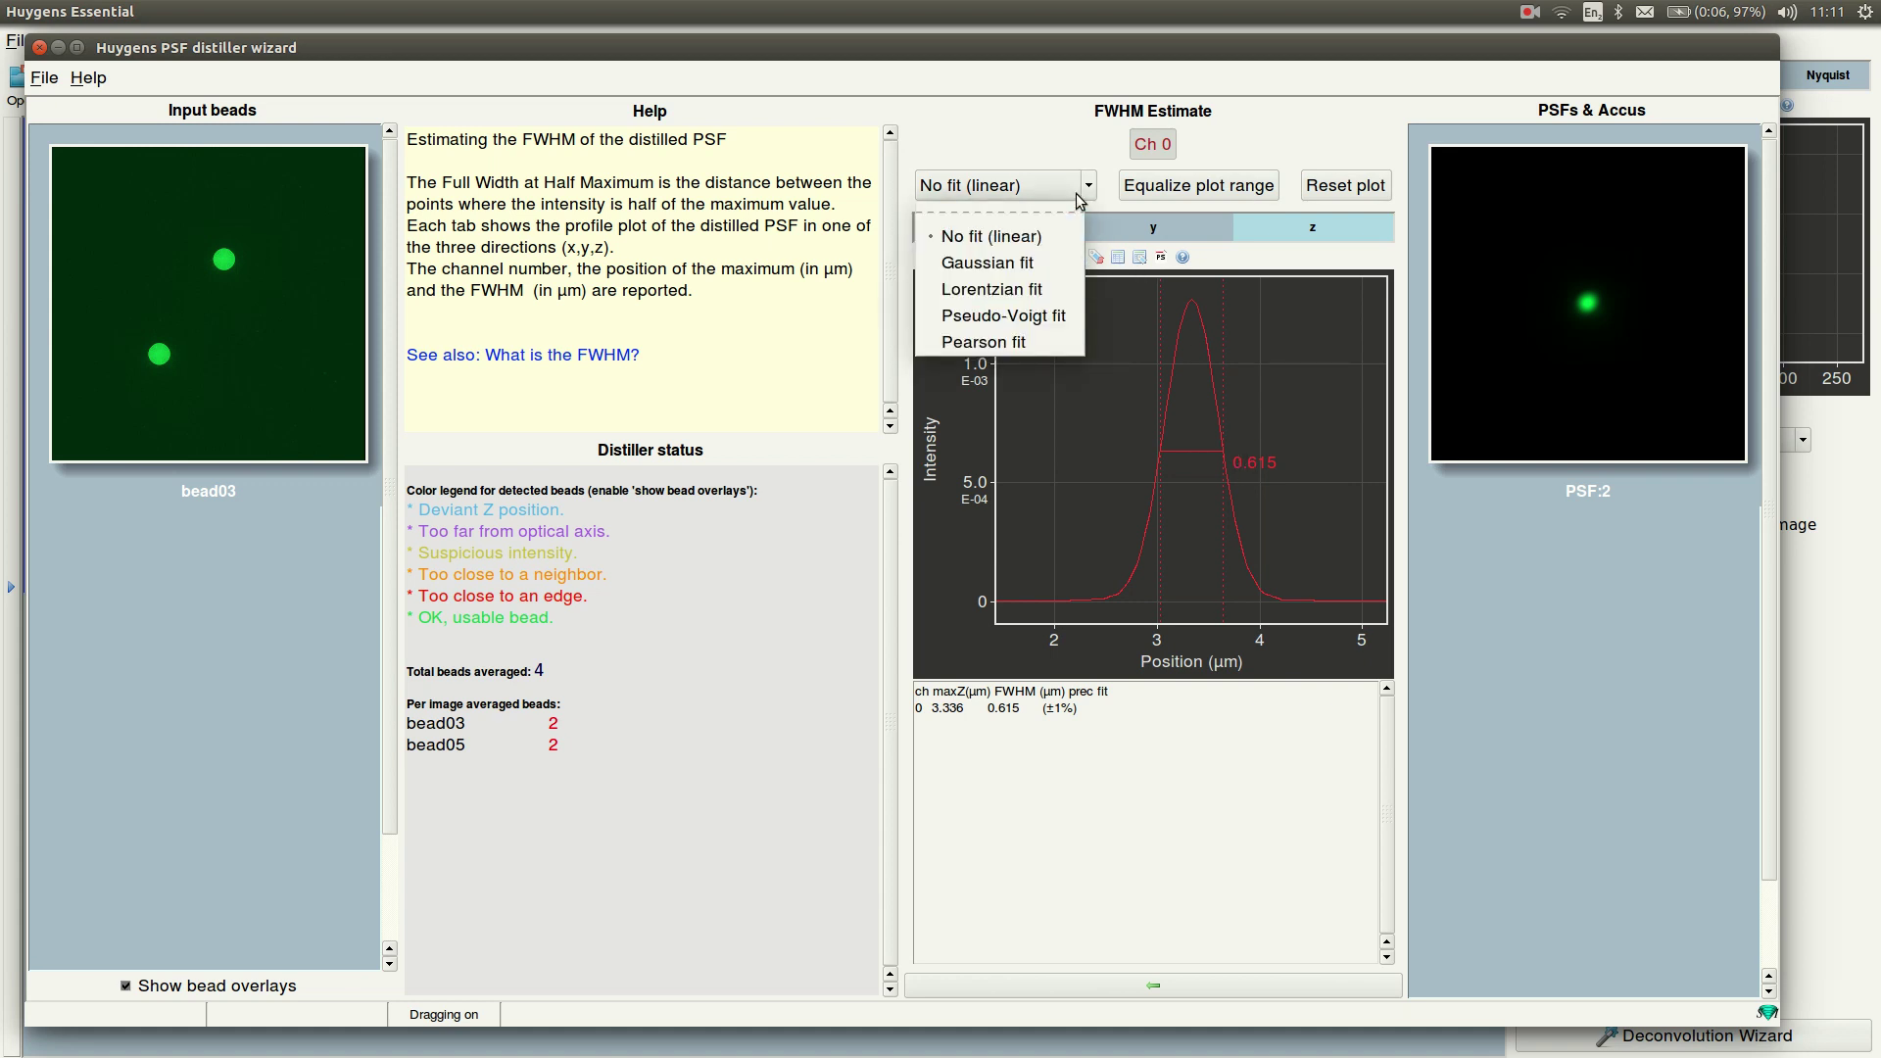
{"action": "left_click", "coordinate": [1038, 264]}
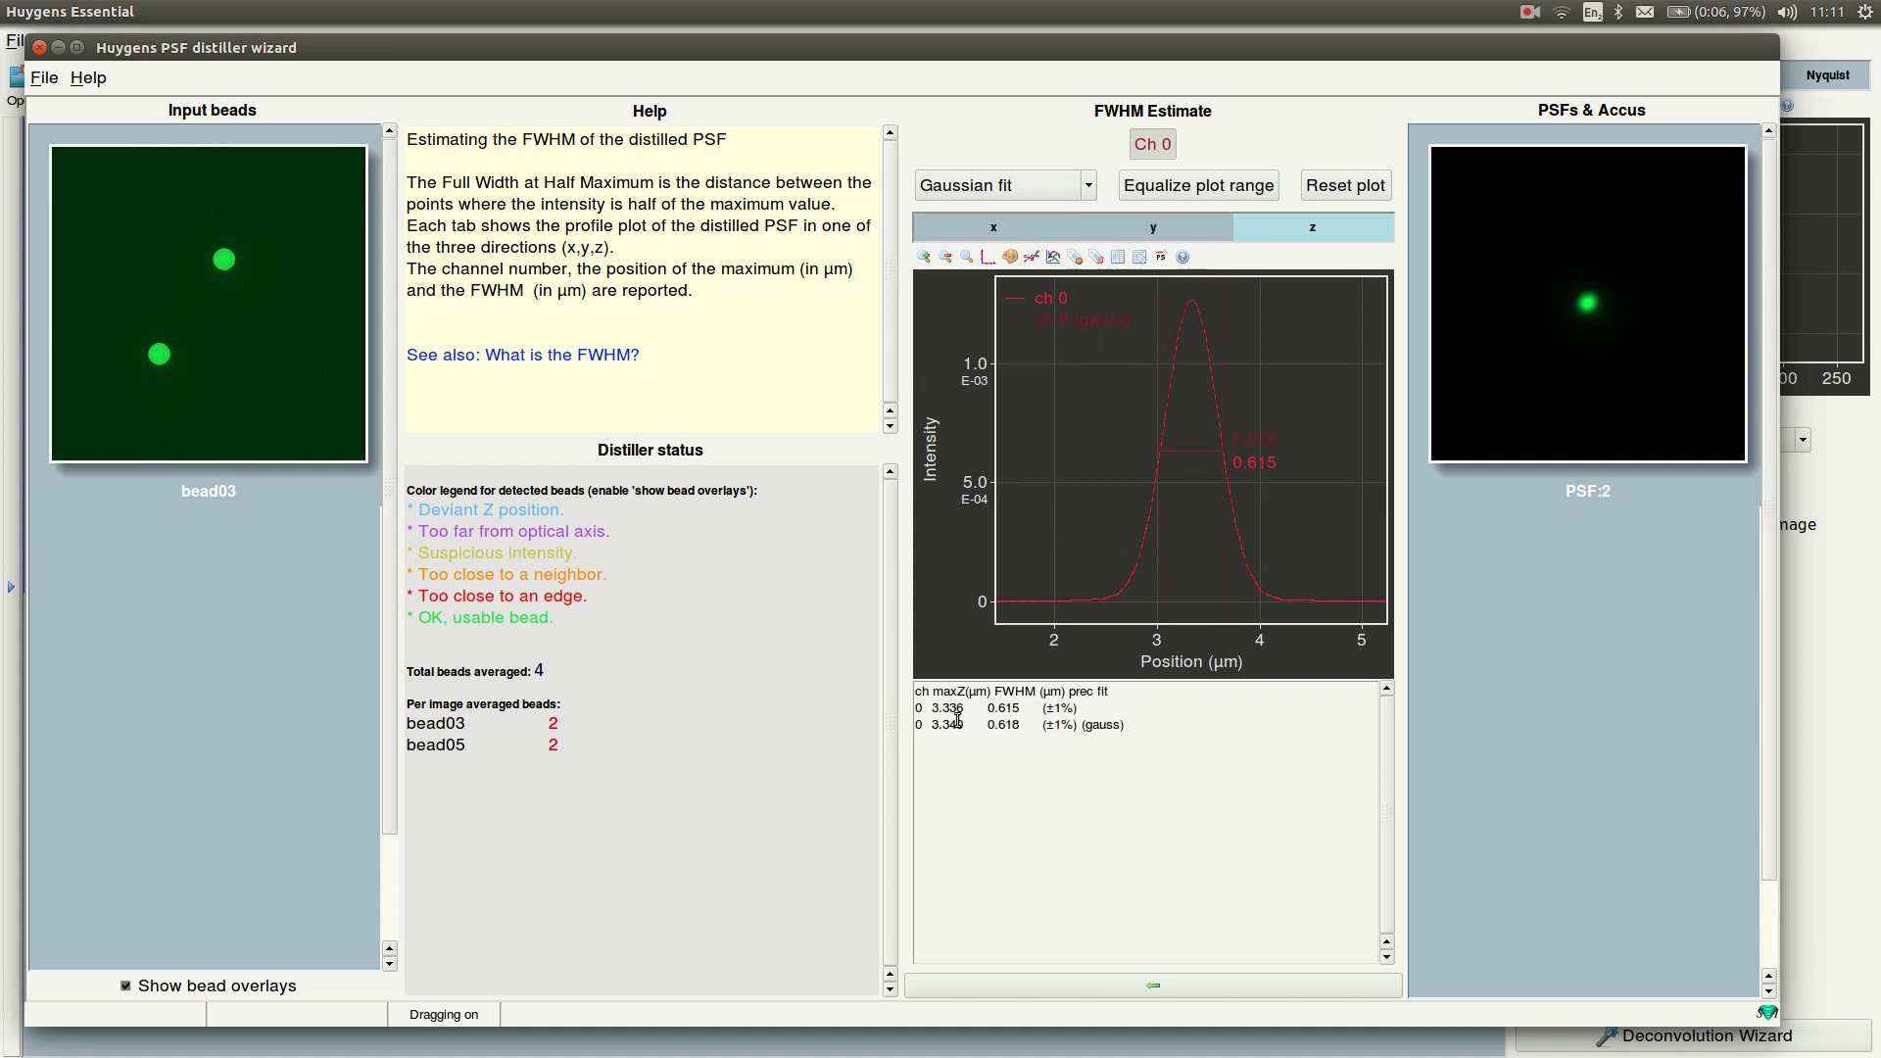
{"action": "left_click", "coordinate": [1141, 235]}
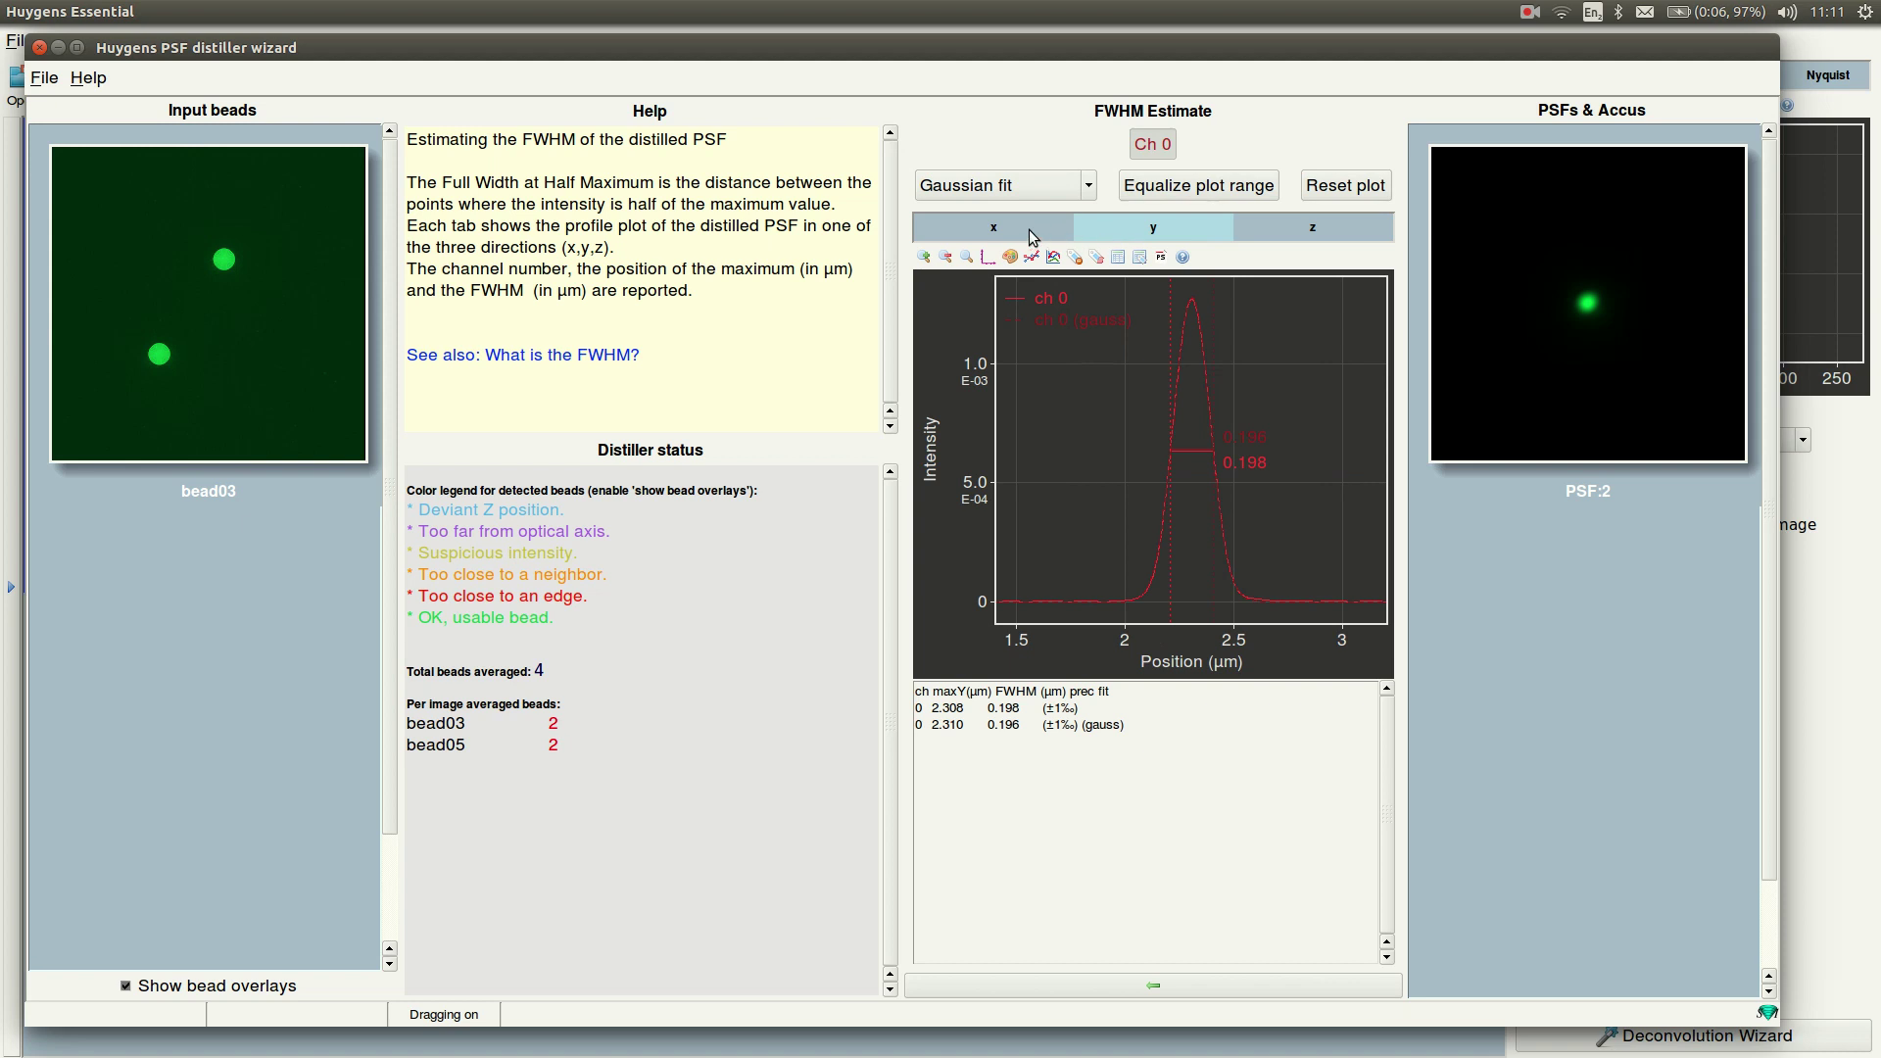
{"action": "left_click", "coordinate": [1260, 232]}
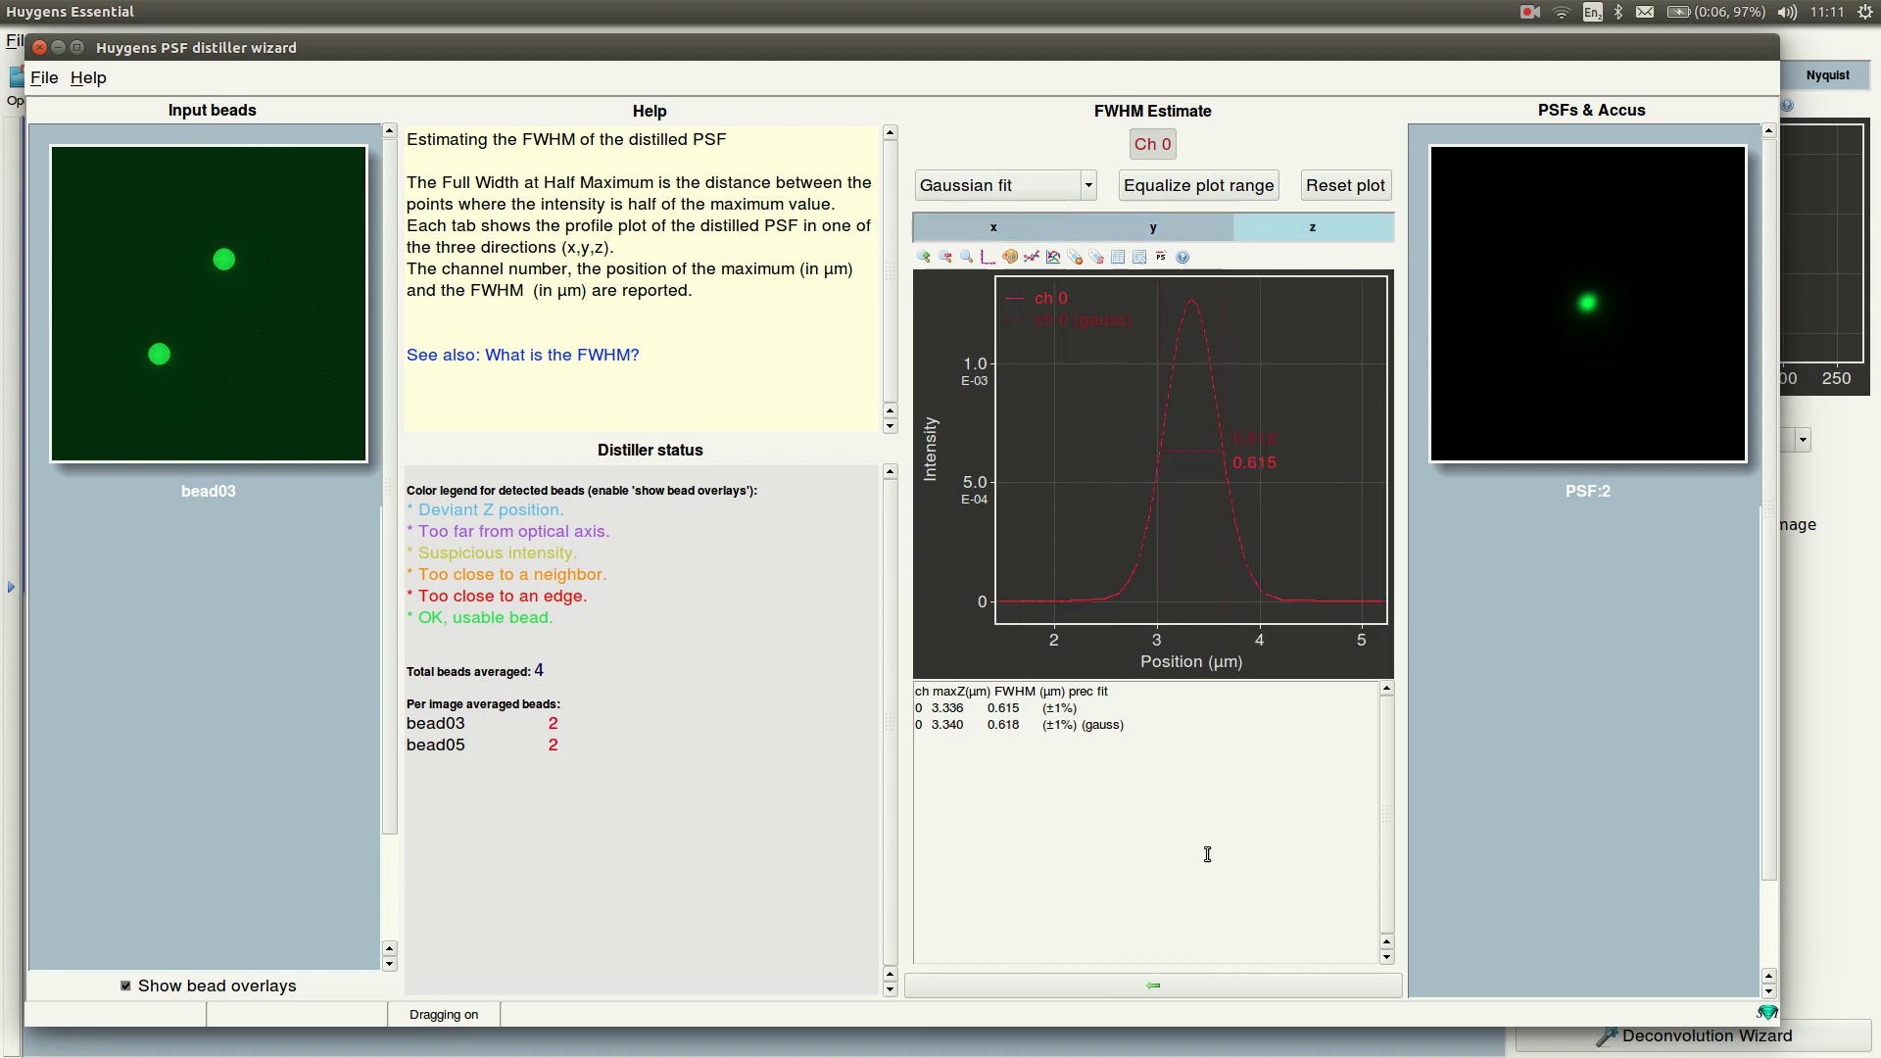
{"action": "left_click", "coordinate": [1210, 987]}
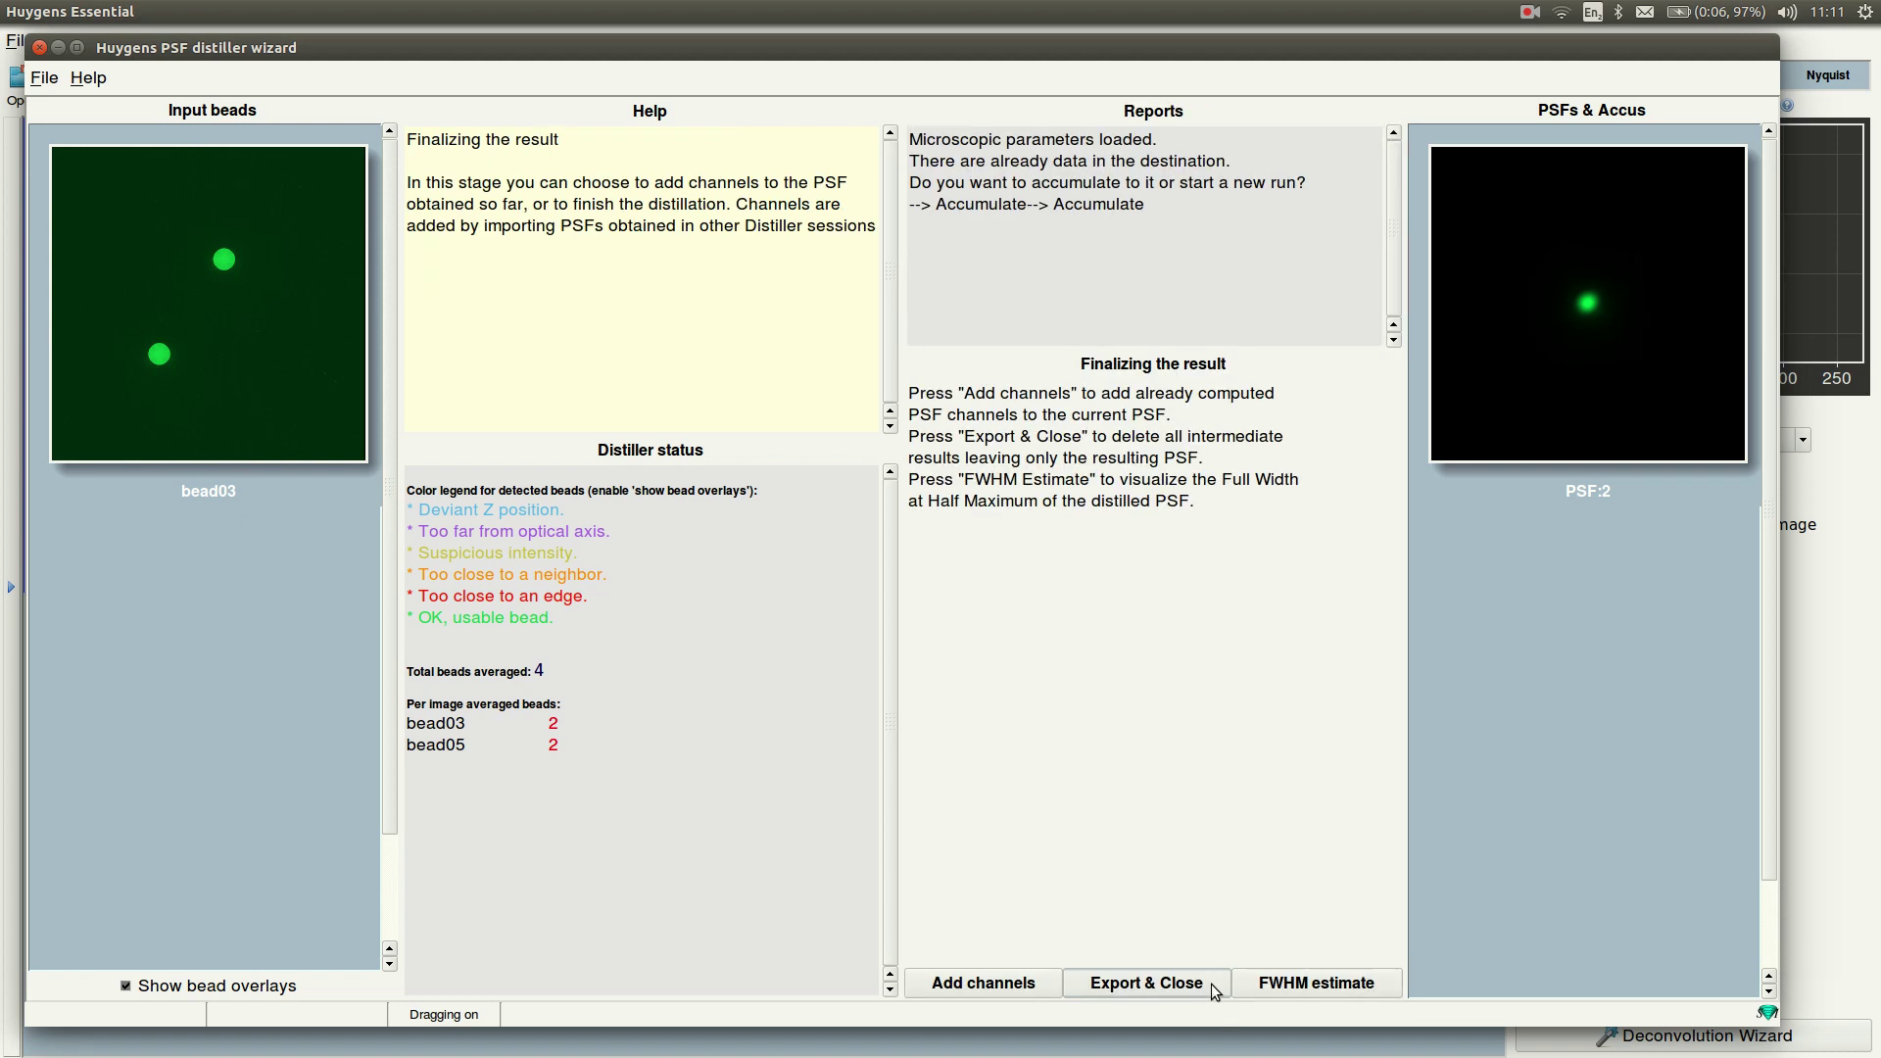
Export PSF:2 to the main window, orbit its 3-D preview, and bring up bead05's actions
{"action": "left_click", "coordinate": [1142, 984]}
{"action": "left_click", "coordinate": [1045, 421]}
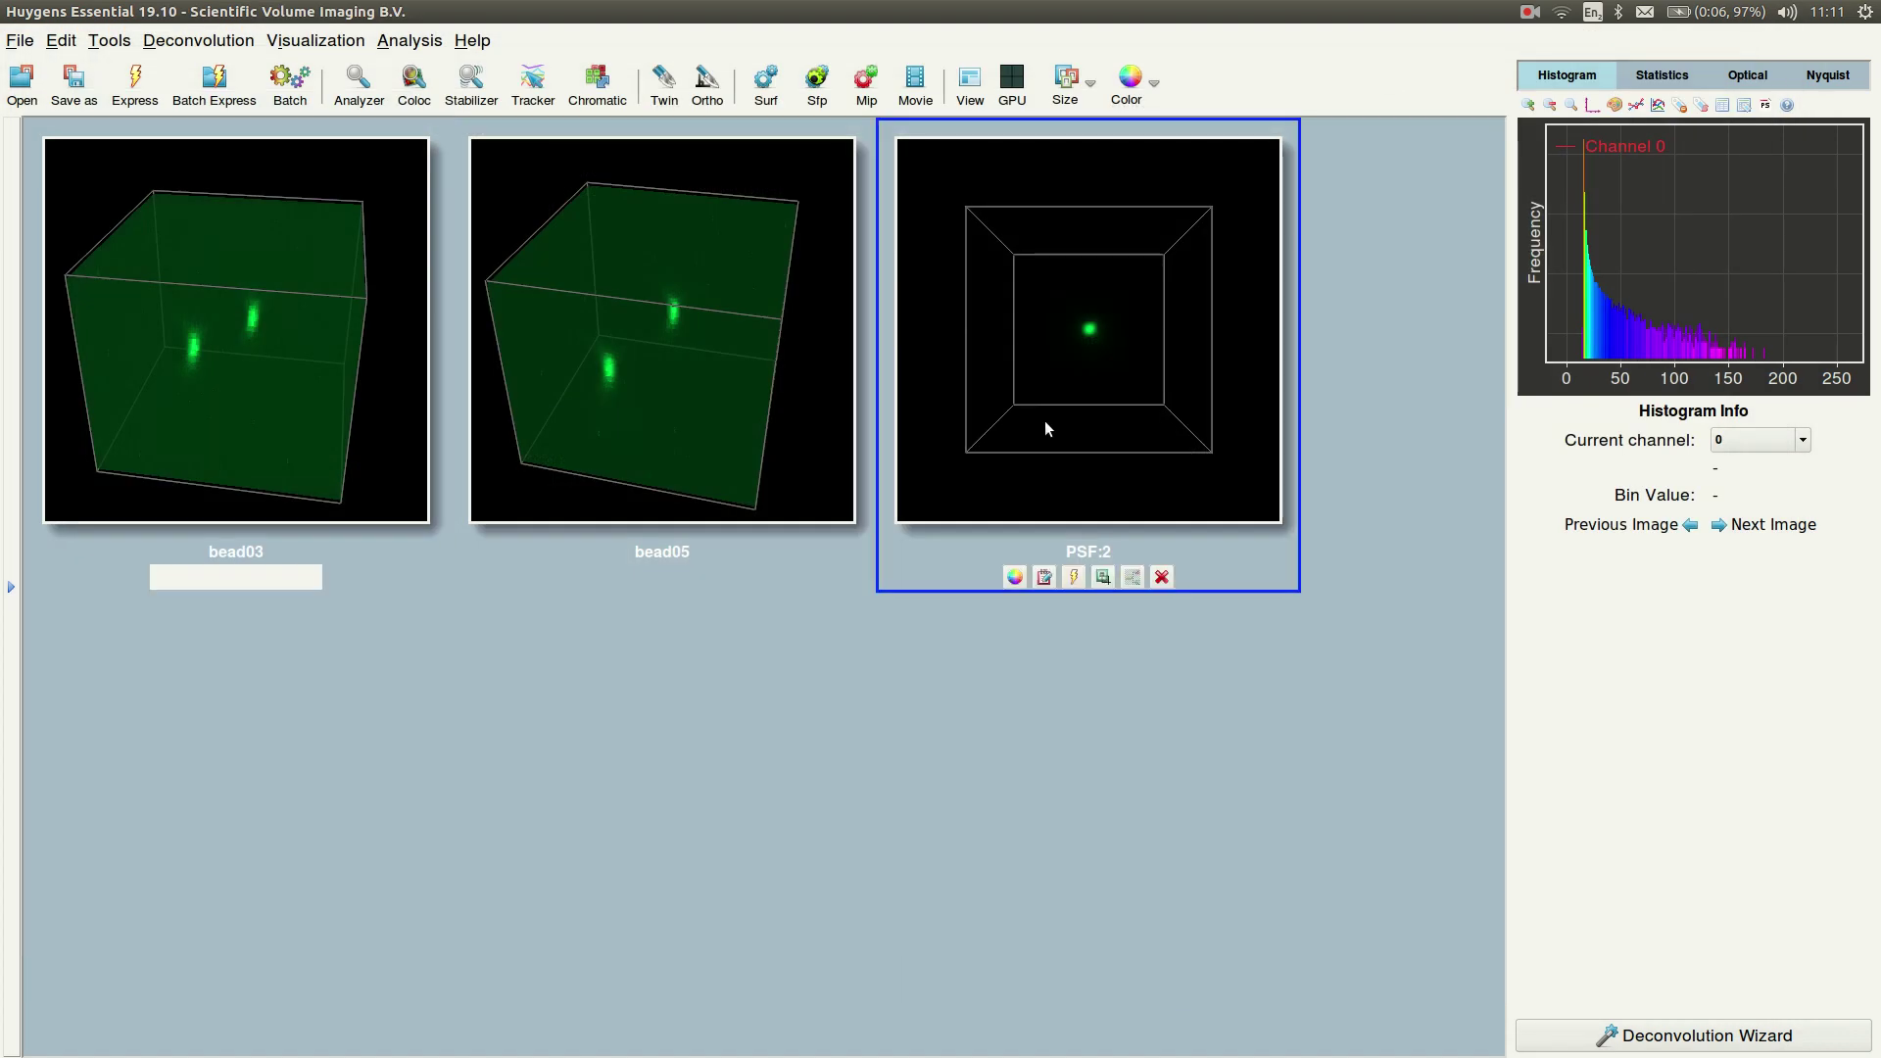
{"action": "left_click_drag", "start_coordinate": [1045, 420], "coordinate": [1078, 371]}
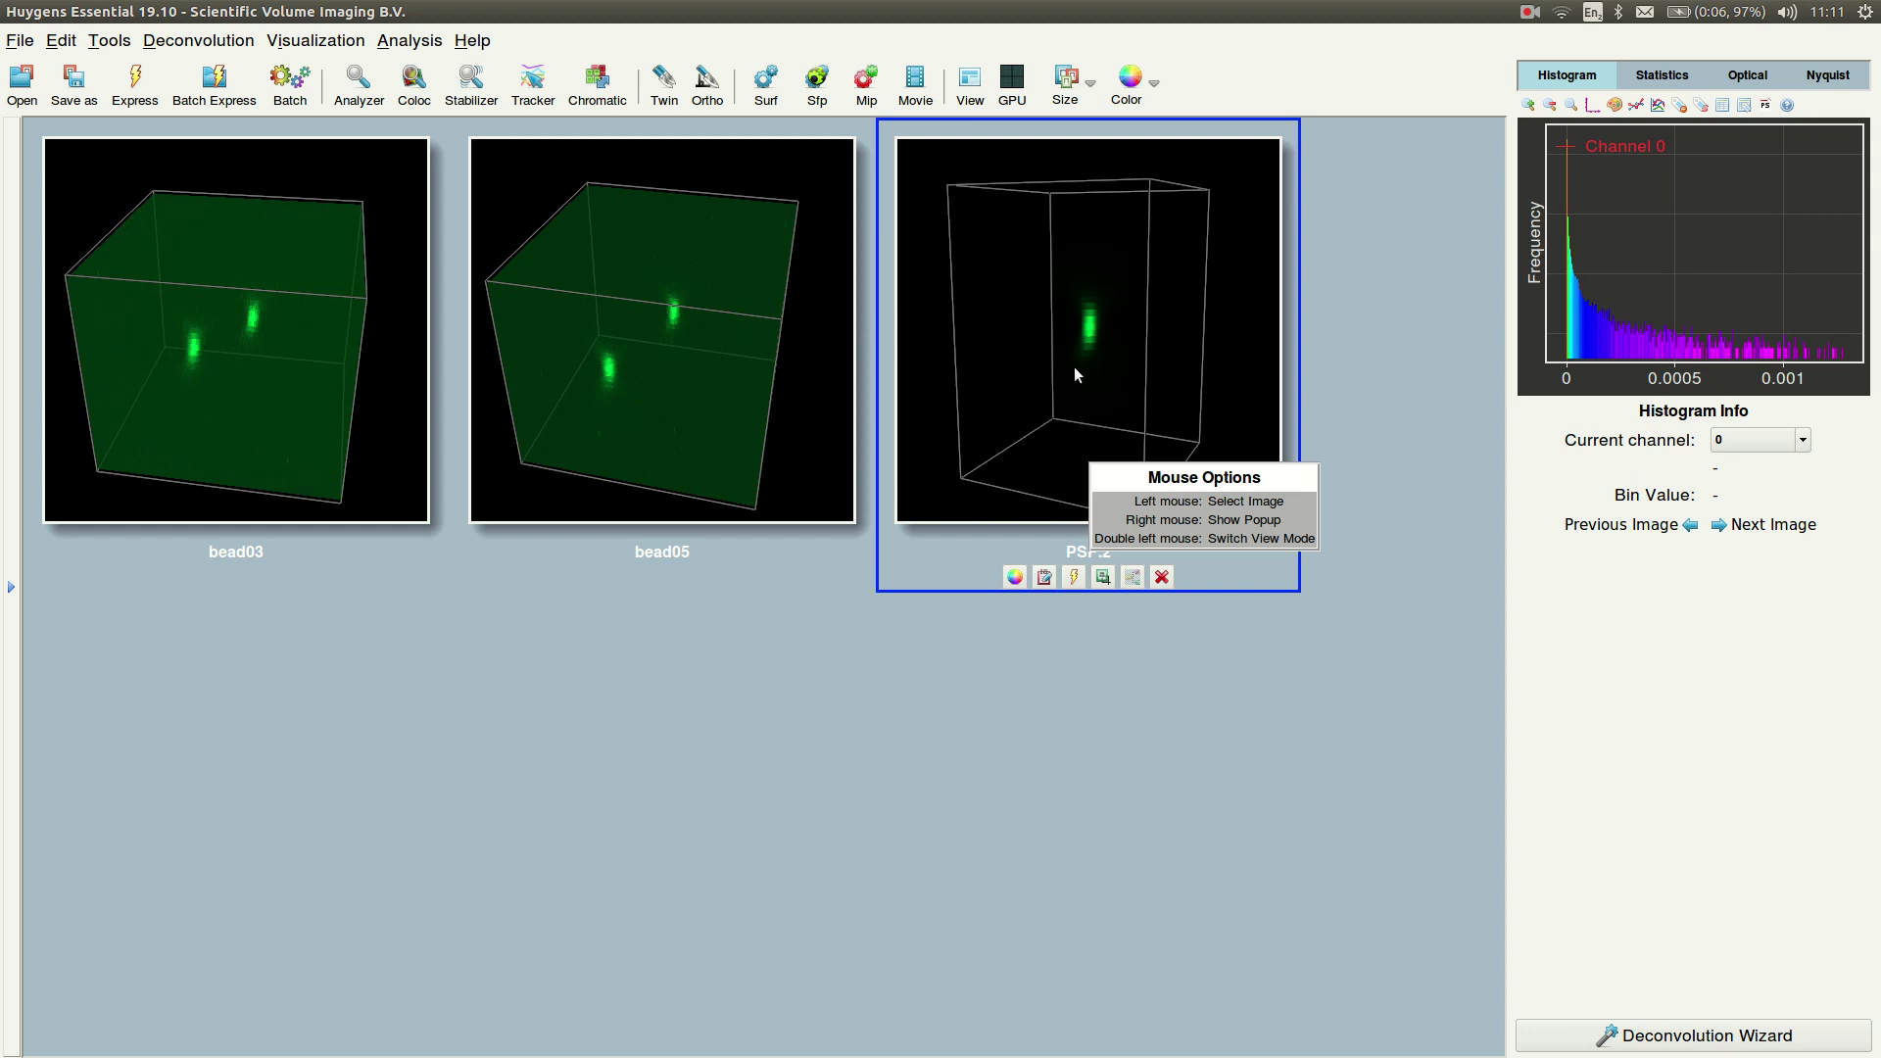
{"action": "left_click", "coordinate": [761, 343]}
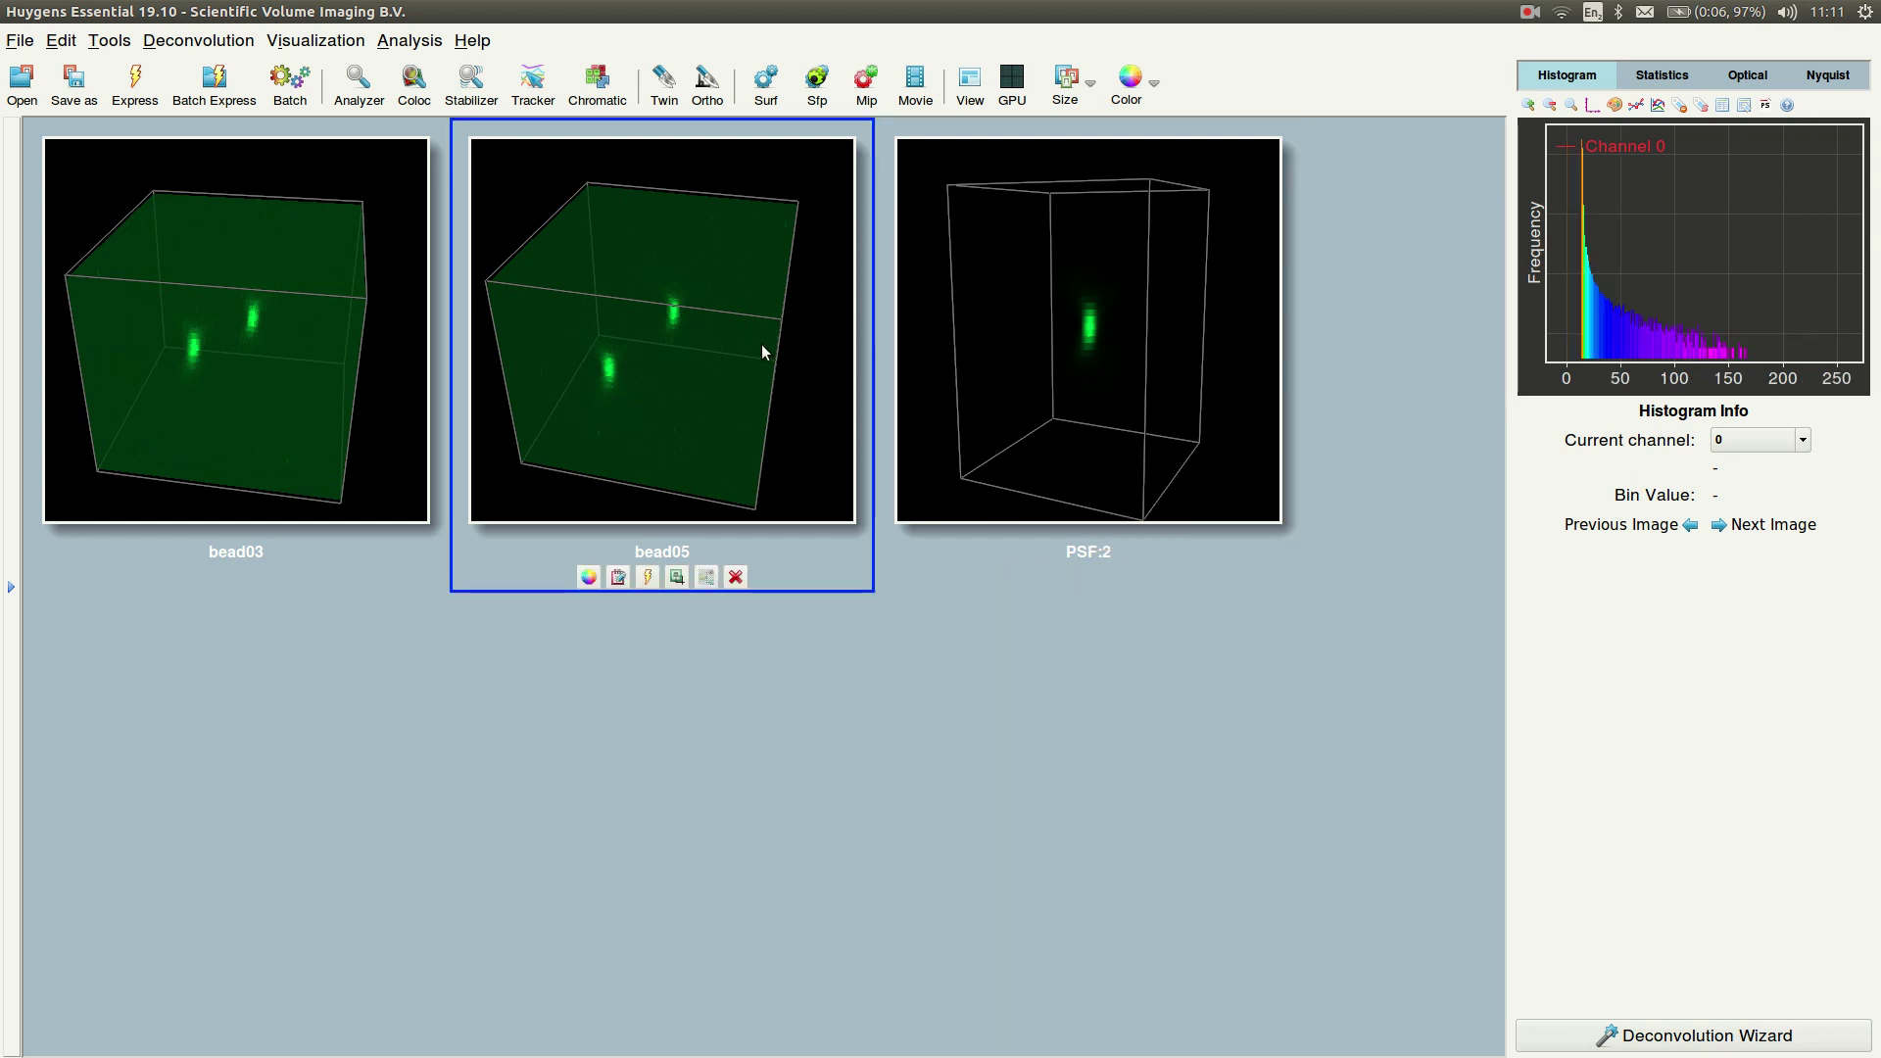
{"action": "right_click", "coordinate": [731, 343]}
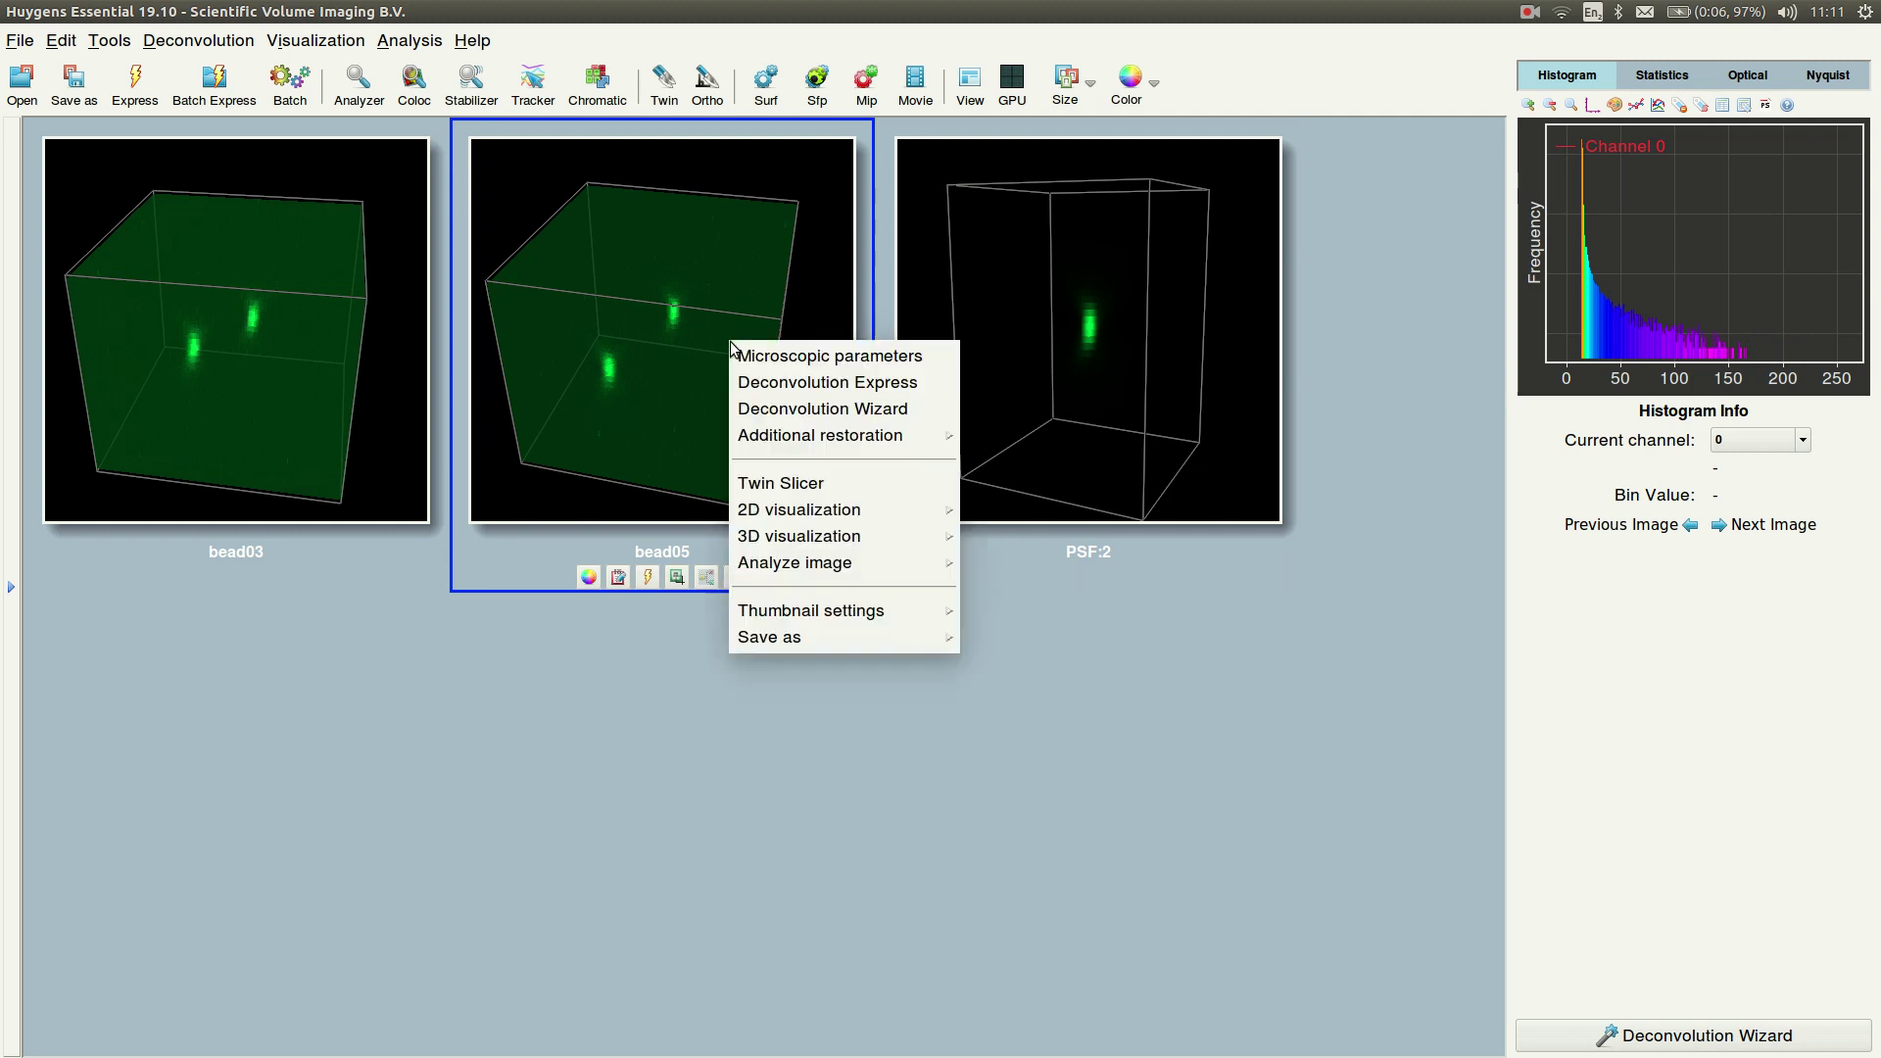
Start bead05's deconvolution wizard, confirm PSF:2 is offered for import, then close the wizard
{"action": "left_click", "coordinate": [792, 412]}
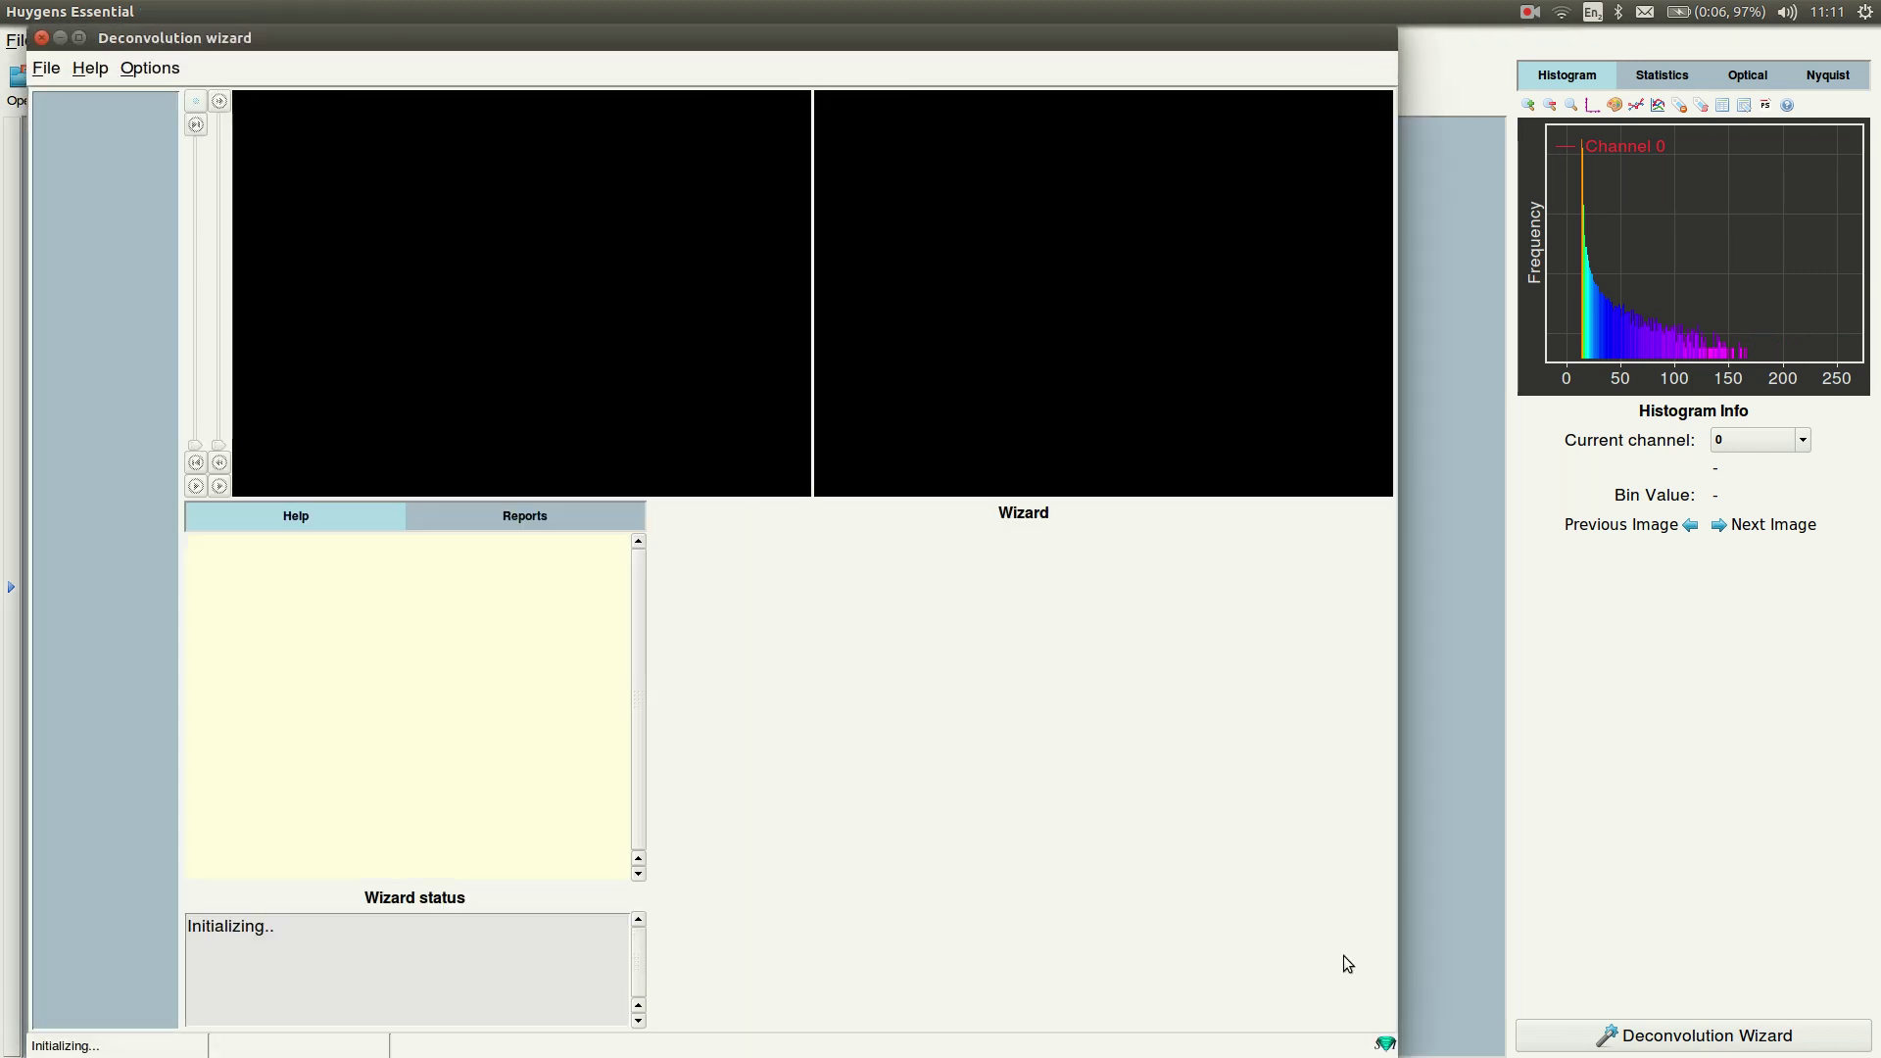
{"action": "left_click", "coordinate": [1252, 1015]}
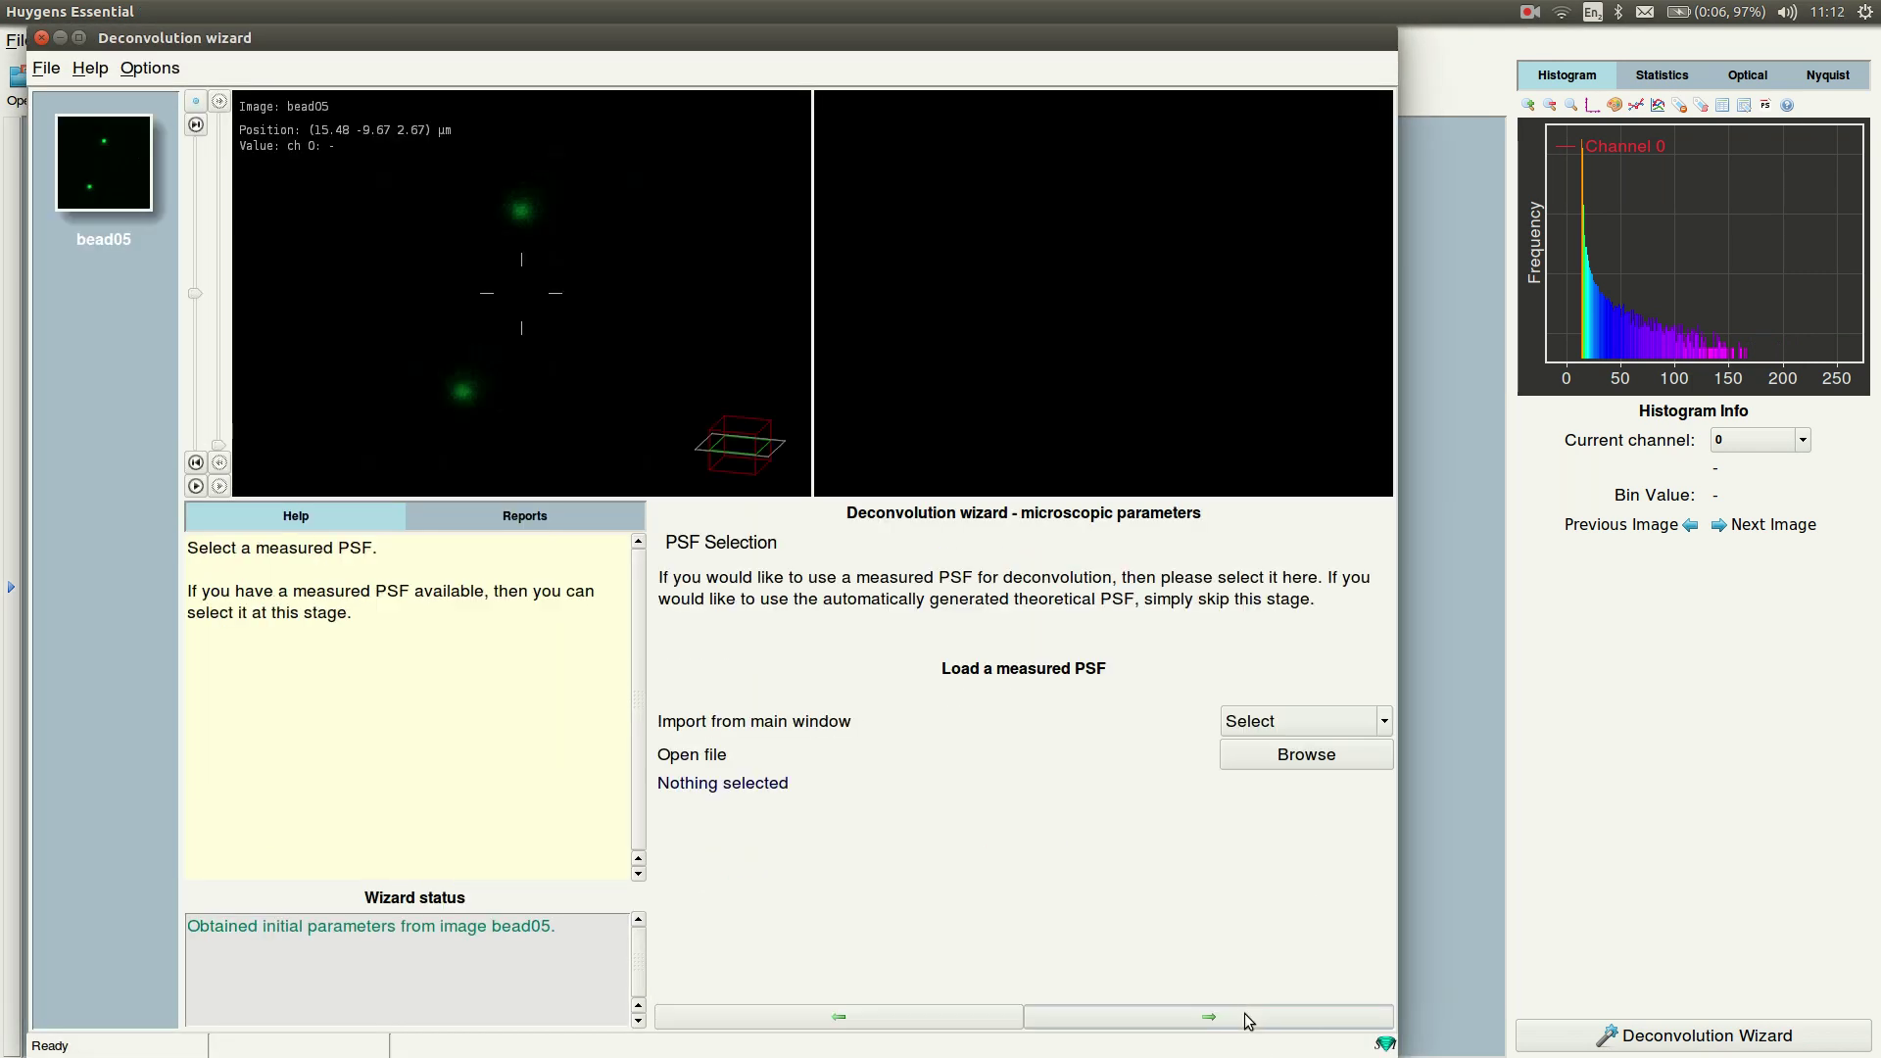
{"action": "left_click", "coordinate": [1290, 723]}
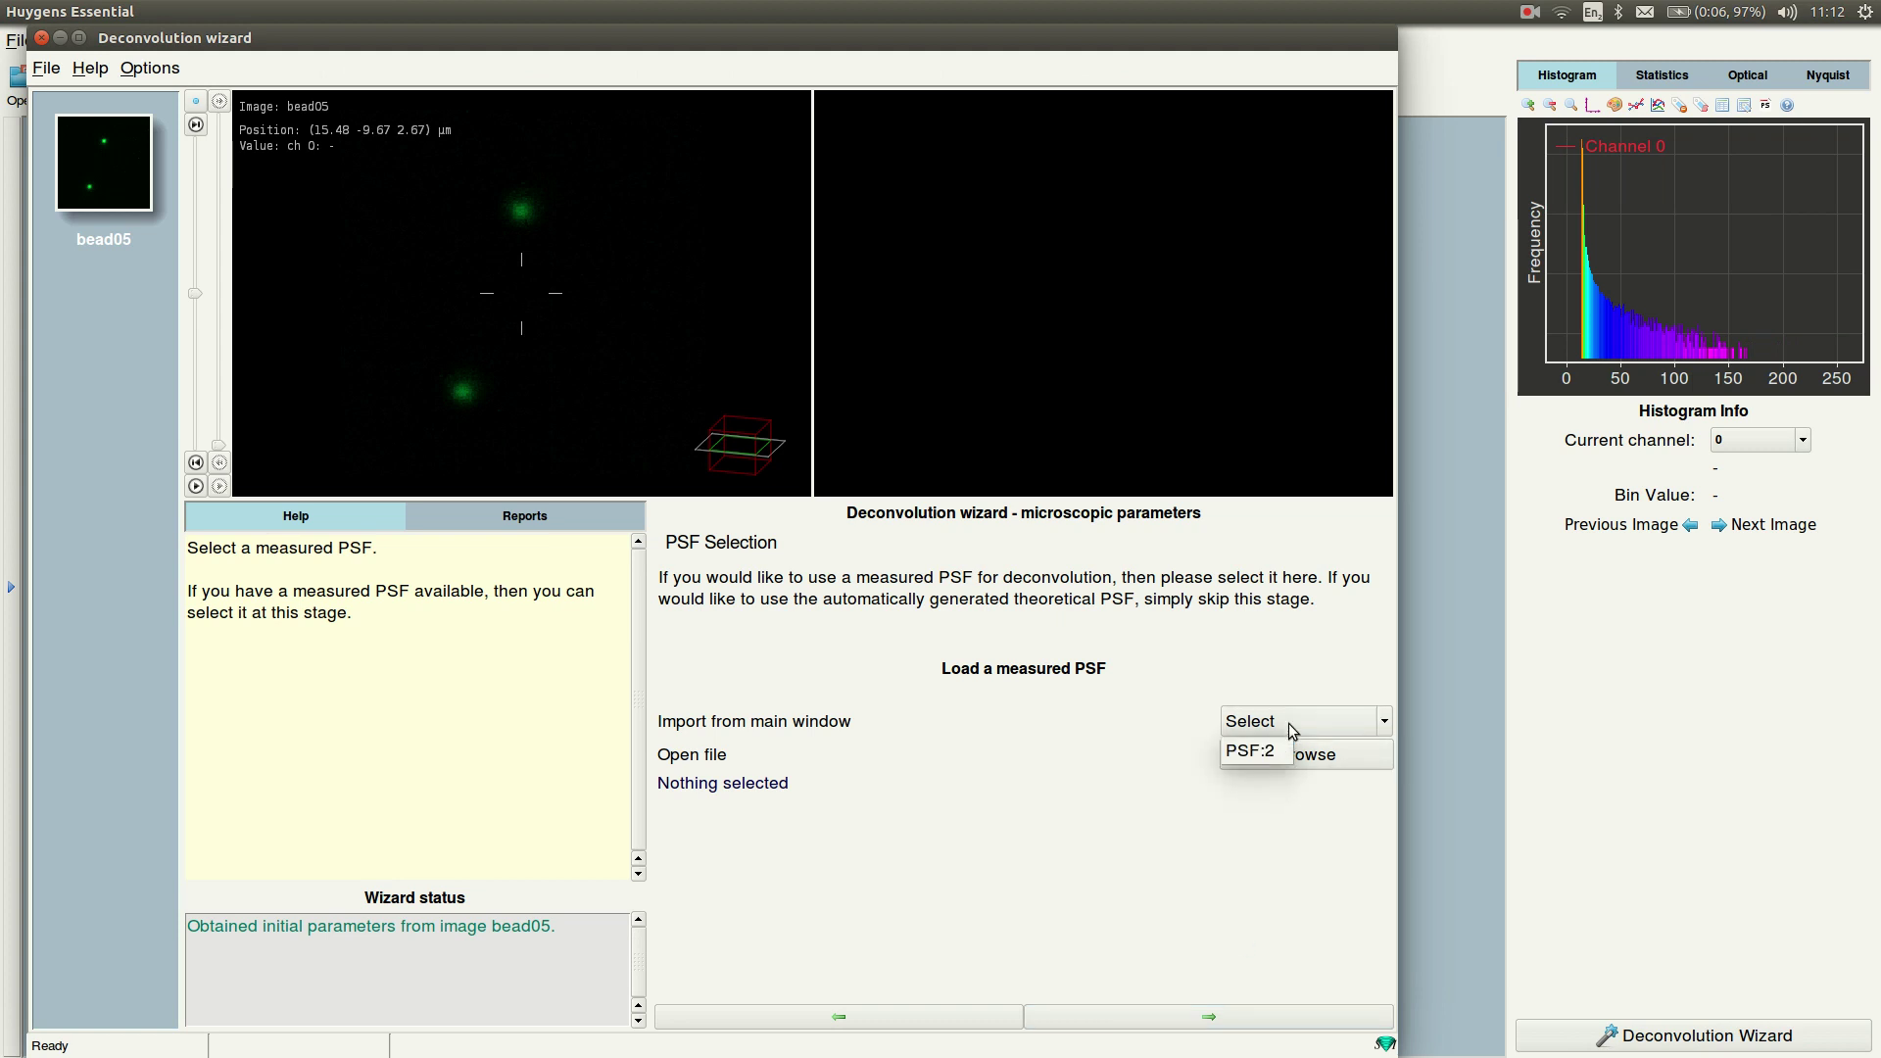
{"action": "left_click", "coordinate": [1293, 672]}
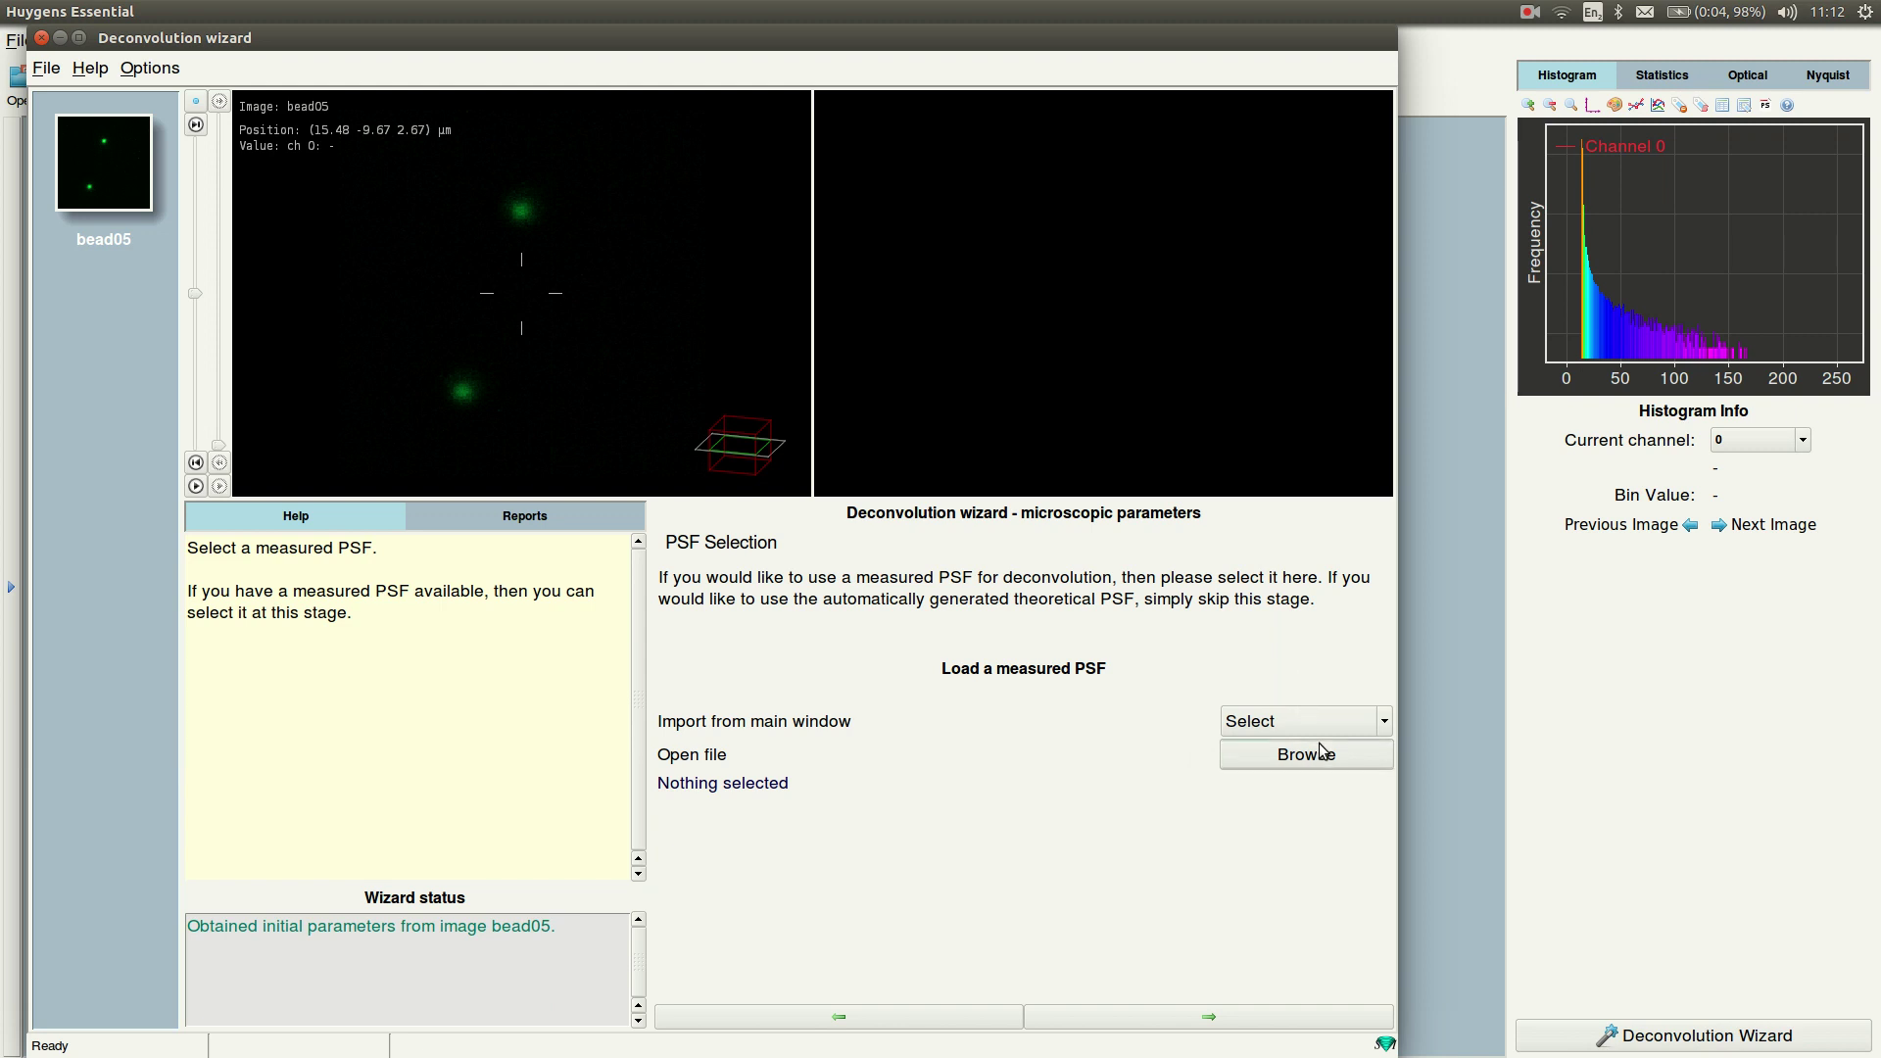
{"action": "left_click", "coordinate": [41, 37]}
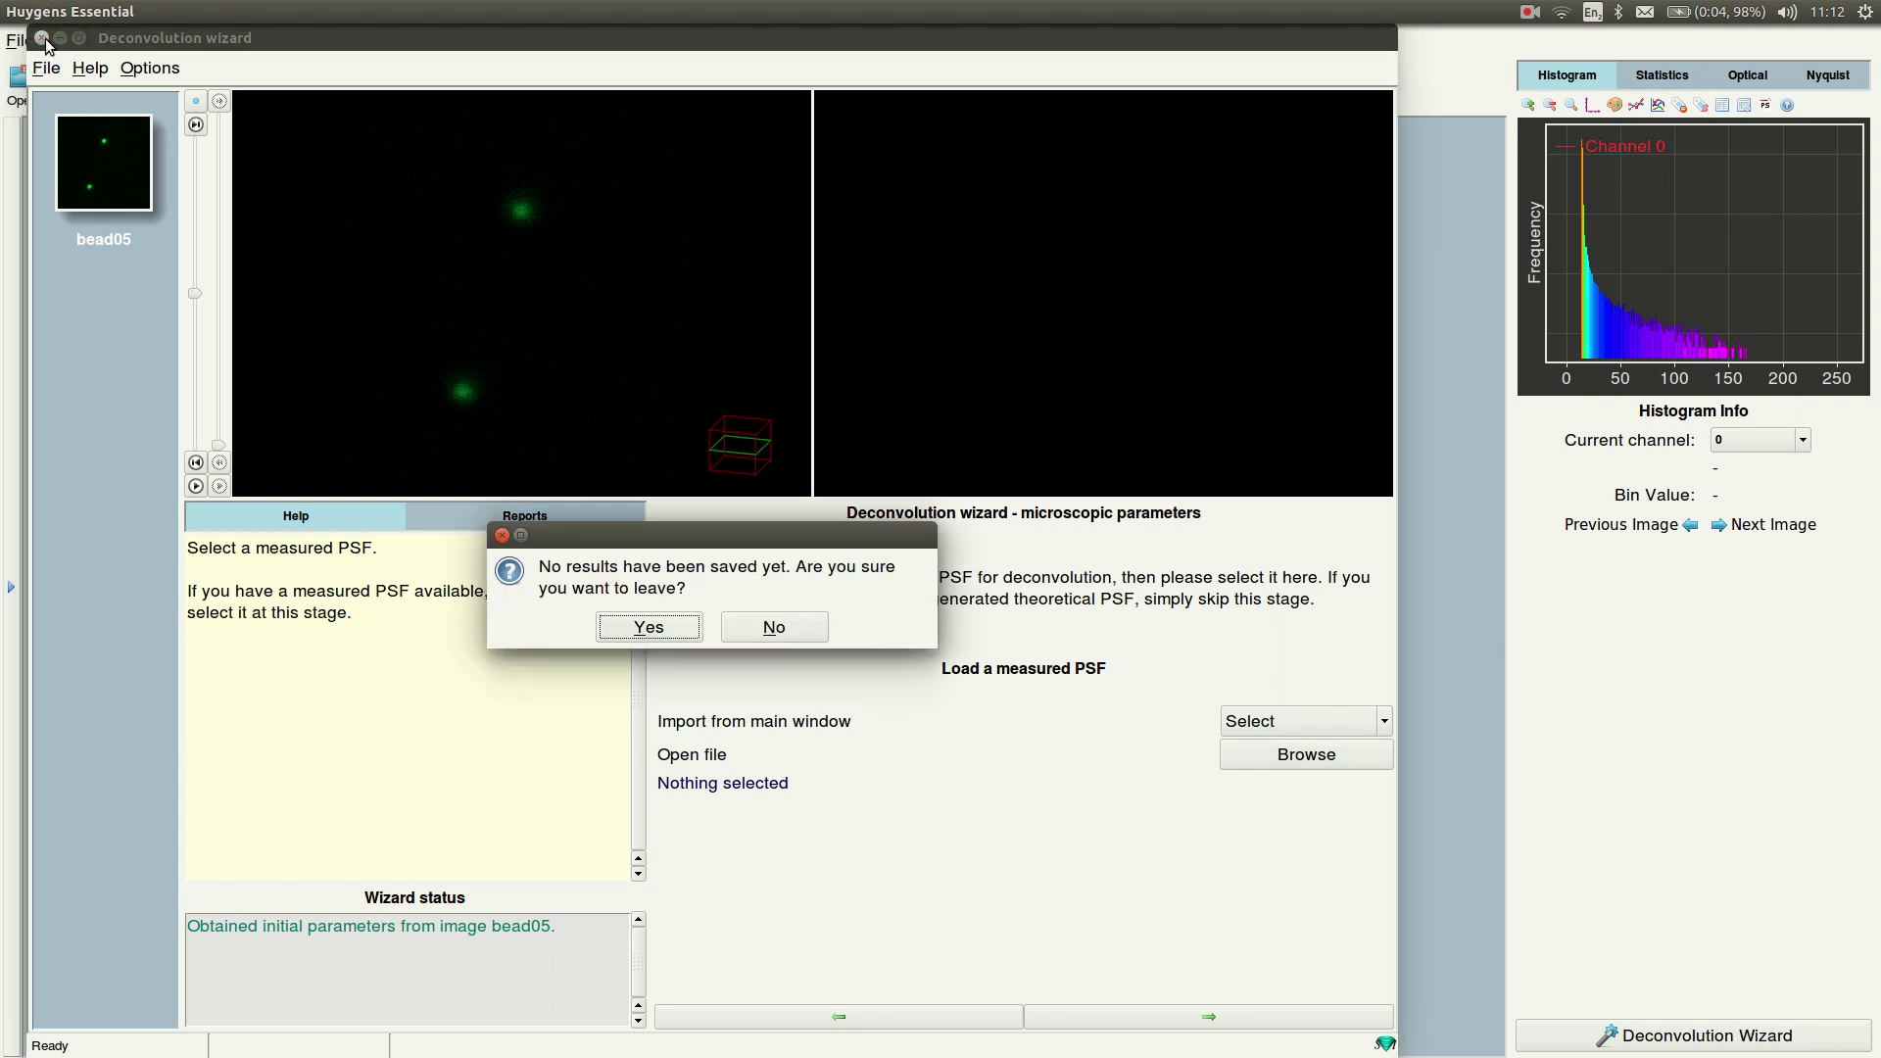
{"action": "left_click", "coordinate": [649, 627]}
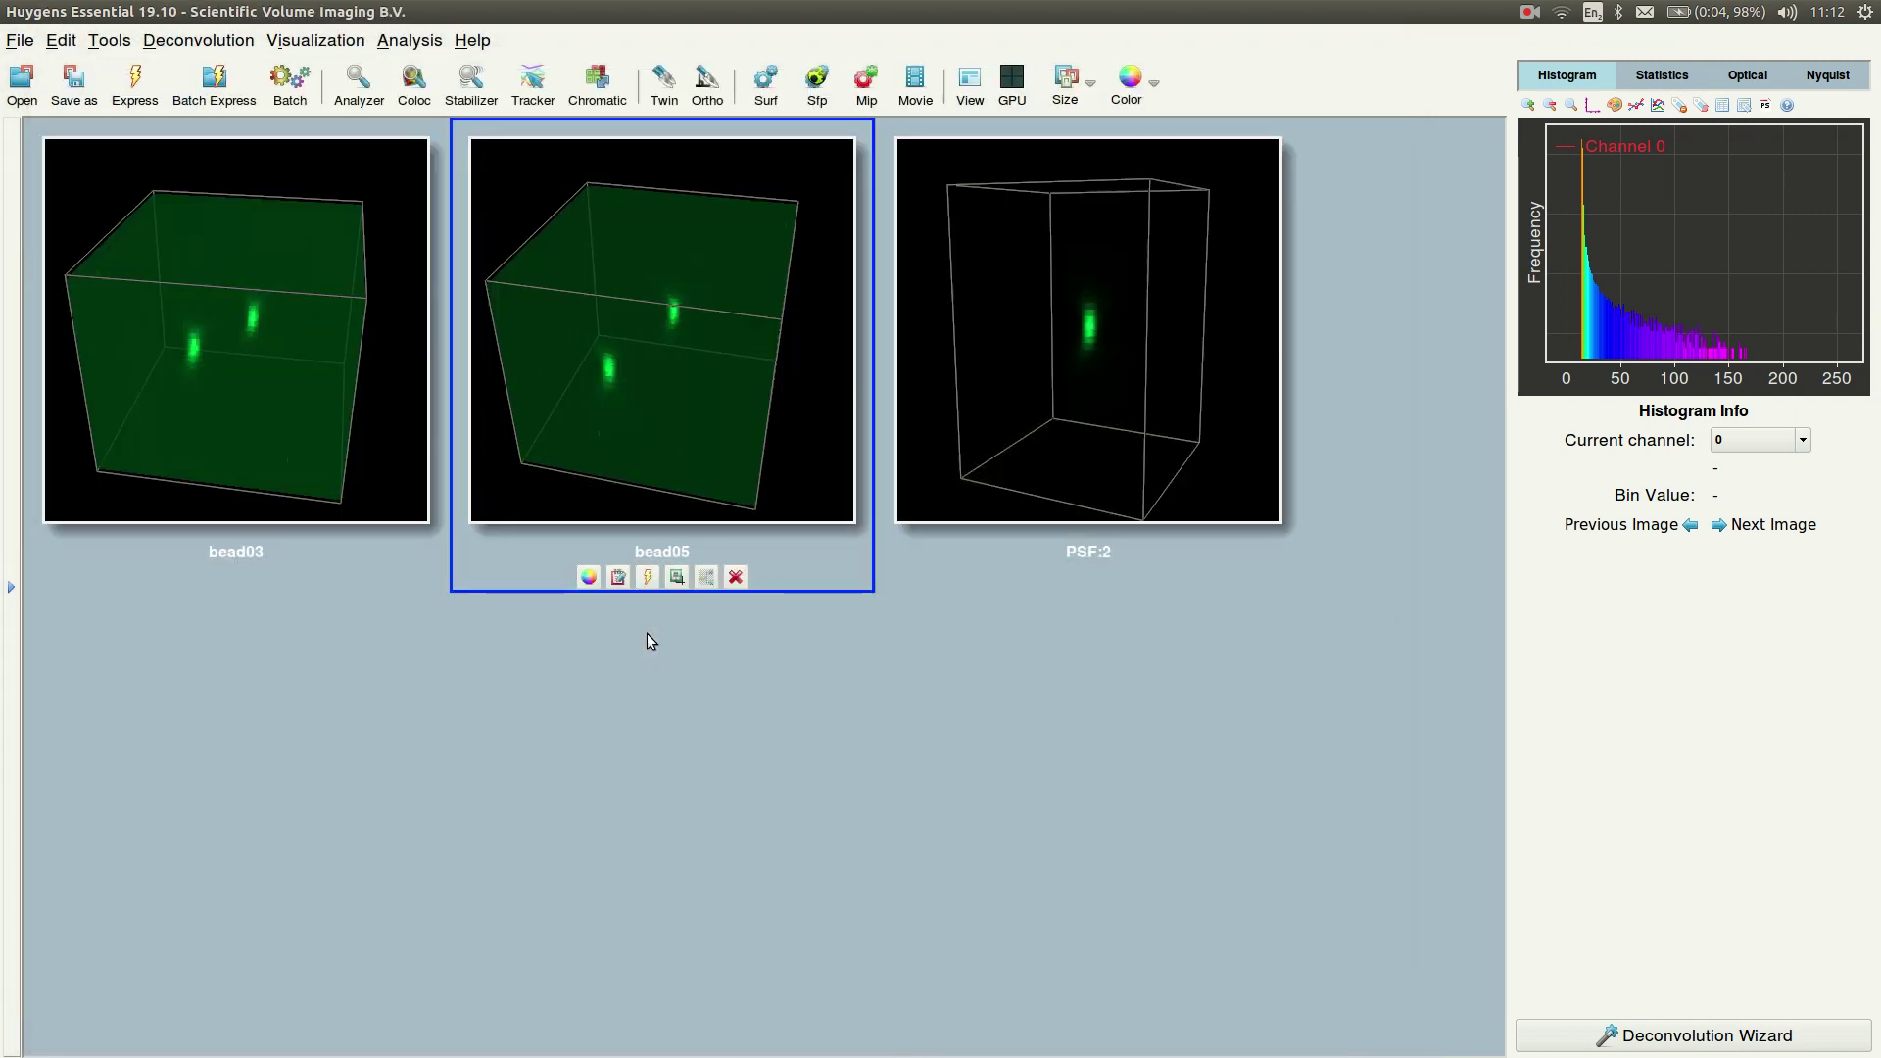
{"action": "left_click", "coordinate": [1079, 392]}
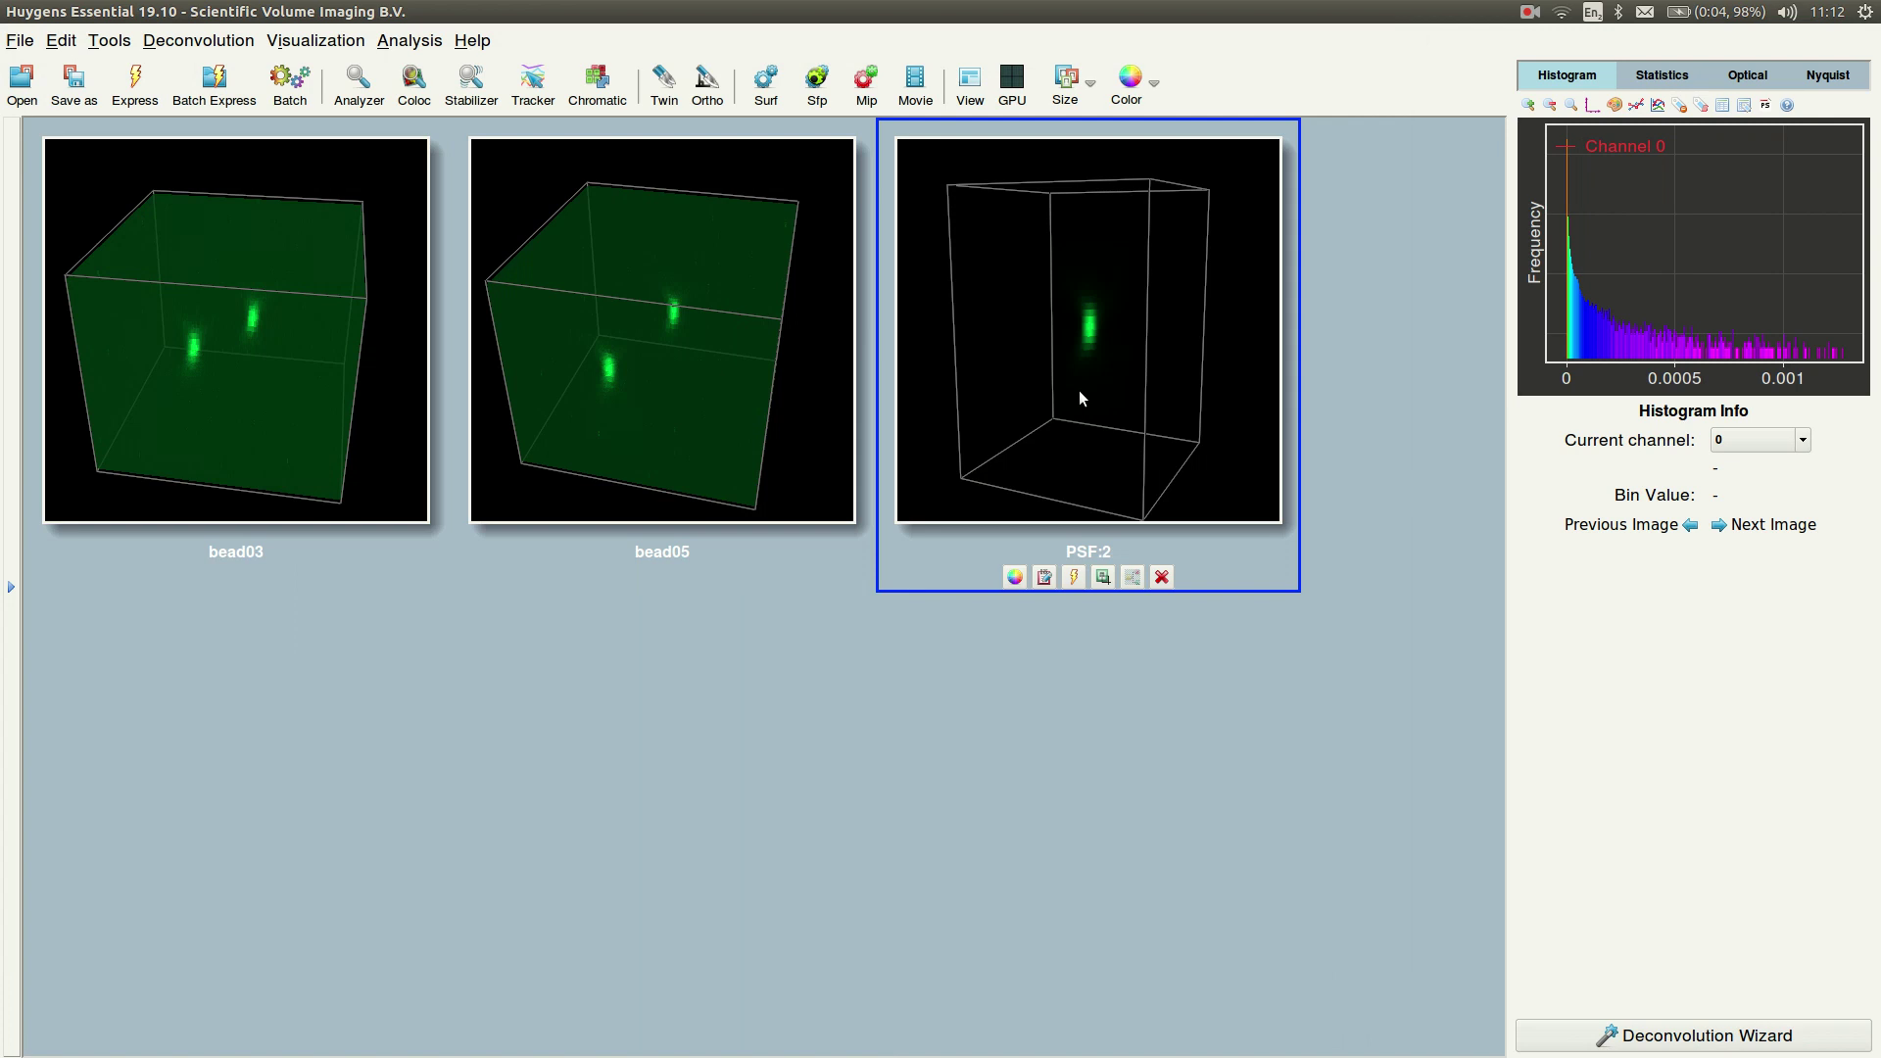
{"action": "mouse_move", "coordinate": [1058, 323]}
{"action": "left_mouse_down"}
{"action": "mouse_move", "coordinate": [1037, 334]}
{"action": "mouse_move", "coordinate": [1054, 347]}
{"action": "left_mouse_up"}
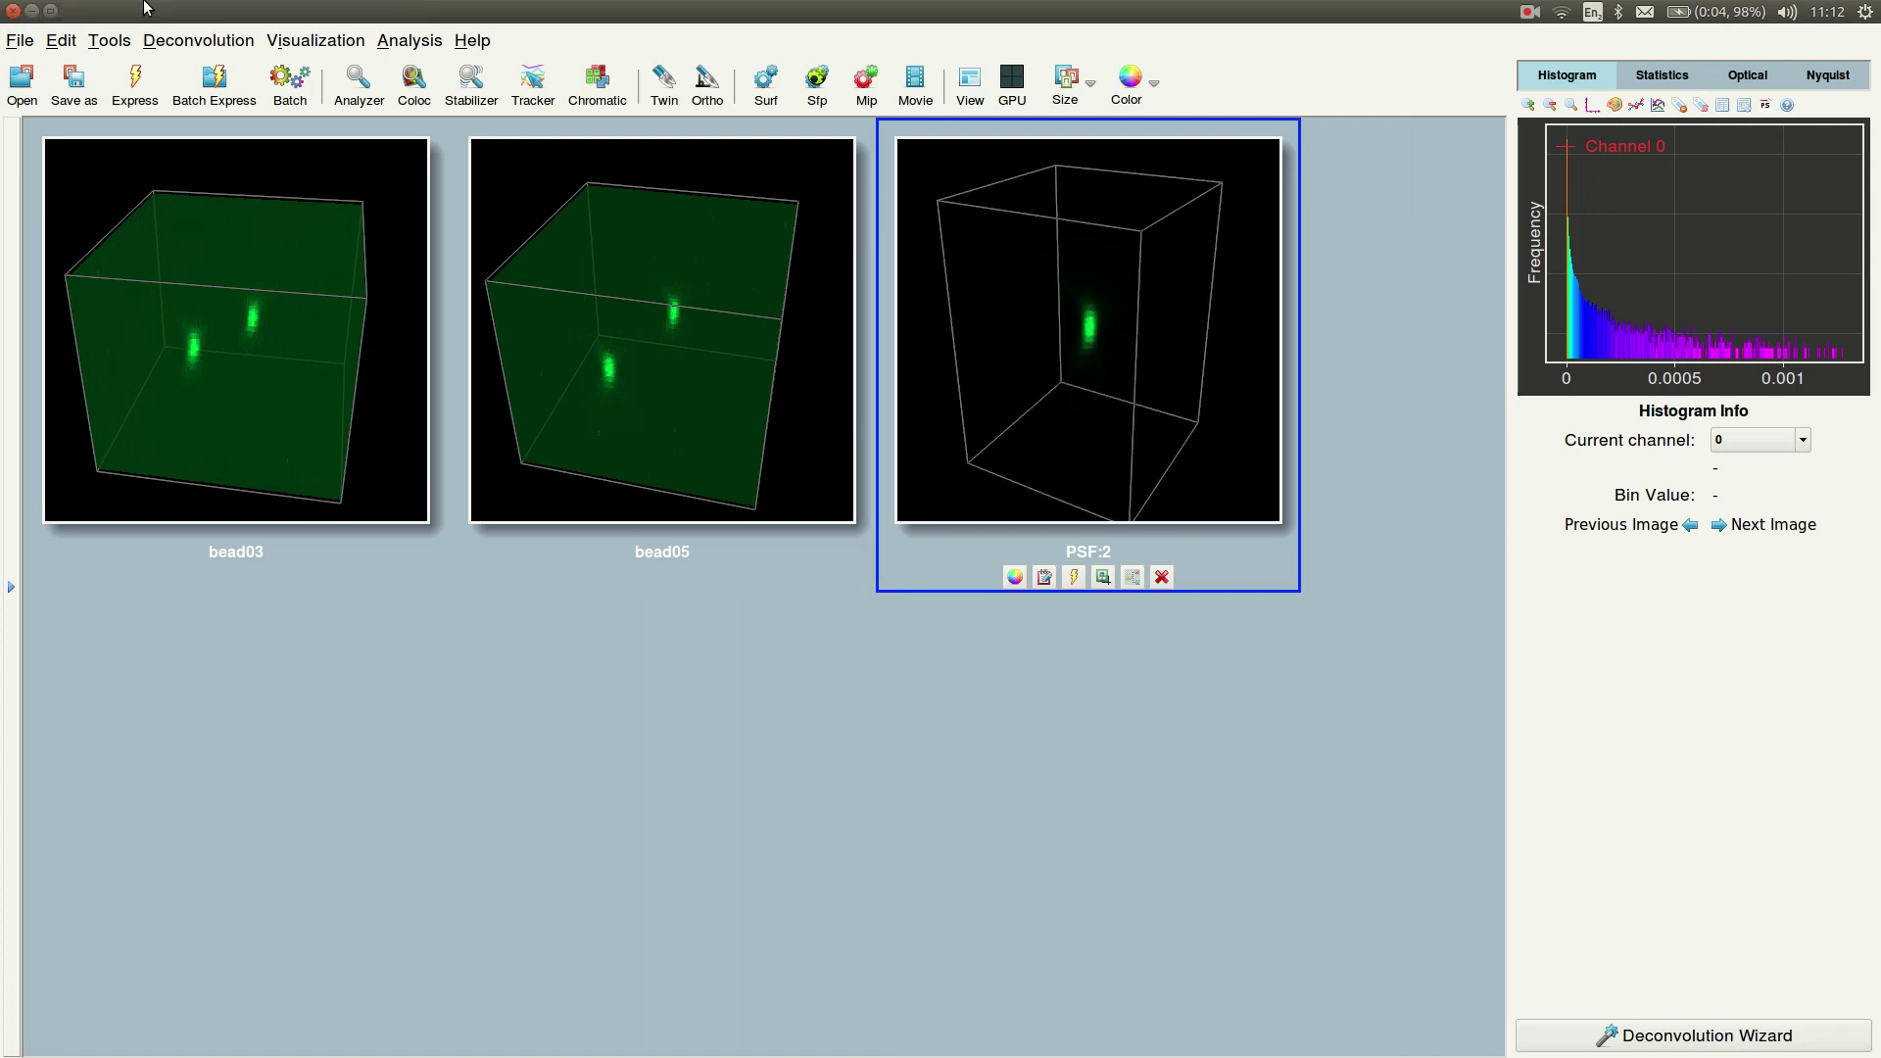
{"action": "left_click", "coordinate": [21, 43]}
{"action": "mouse_move", "coordinate": [90, 128]}
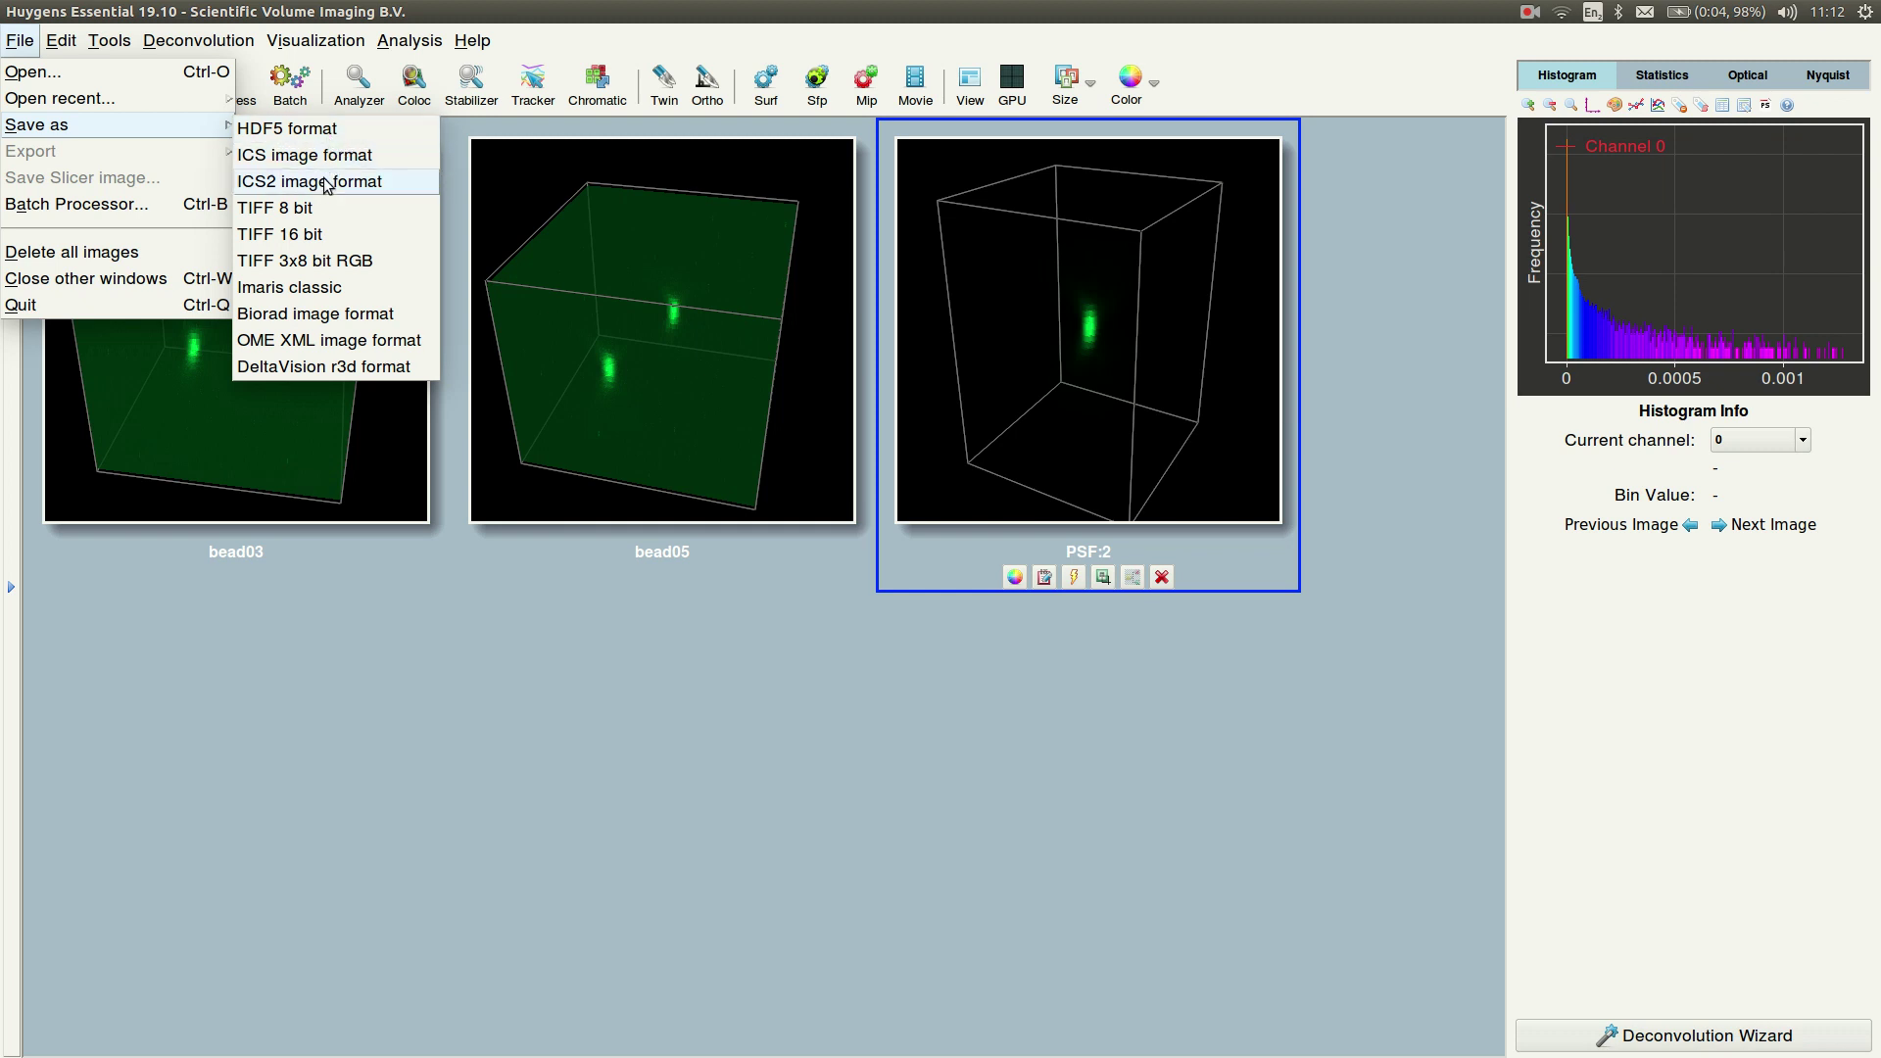
{"action": "left_click", "coordinate": [1051, 342]}
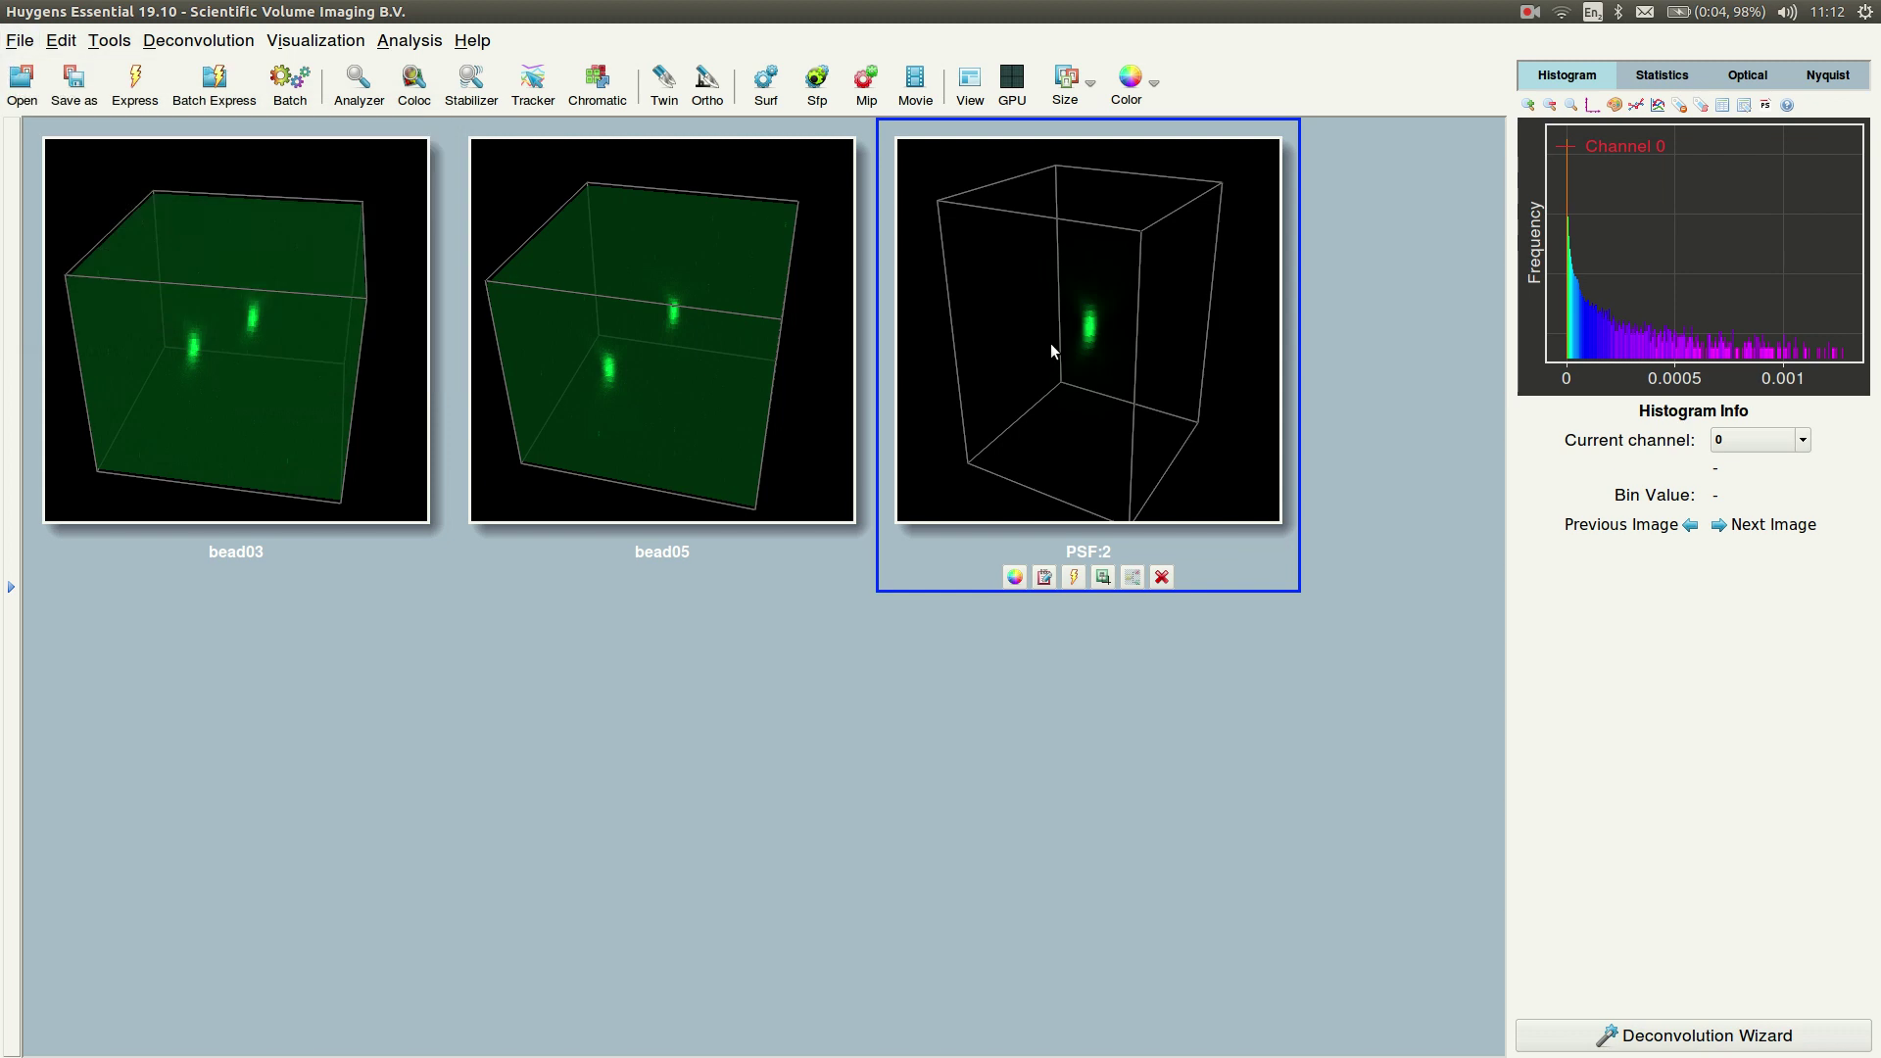